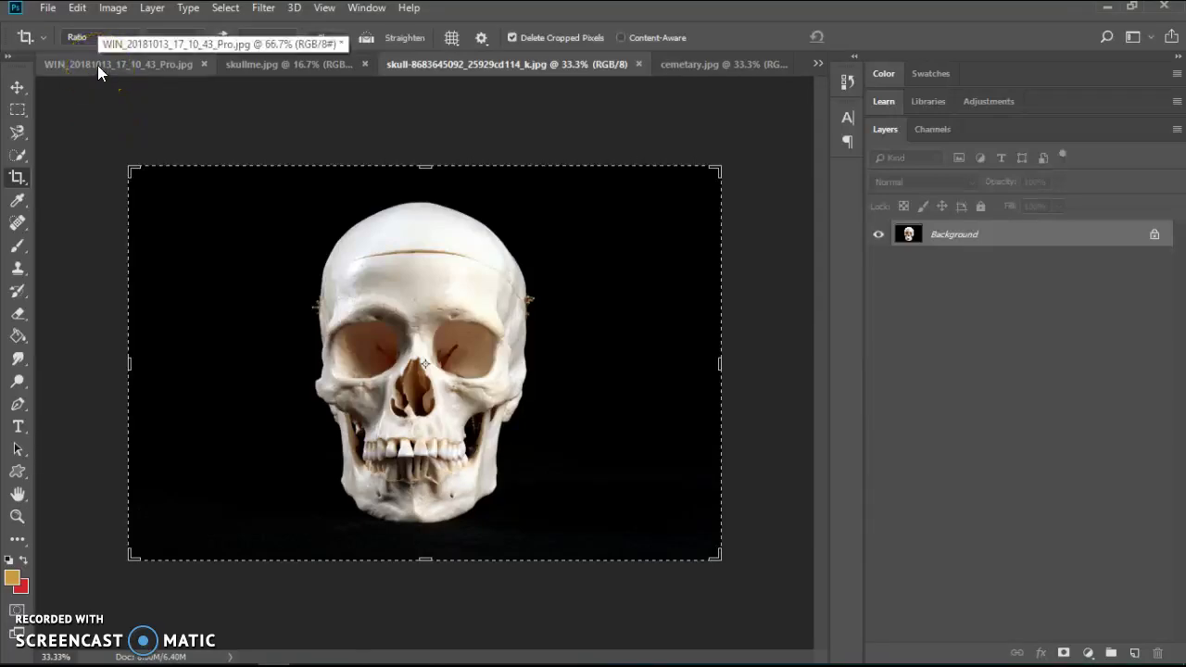
Review the skull, cemetary.jpg and skullme.jpg documents, ending on the skullme.jpg selfie
{"action": "left_click", "coordinate": [97, 65]}
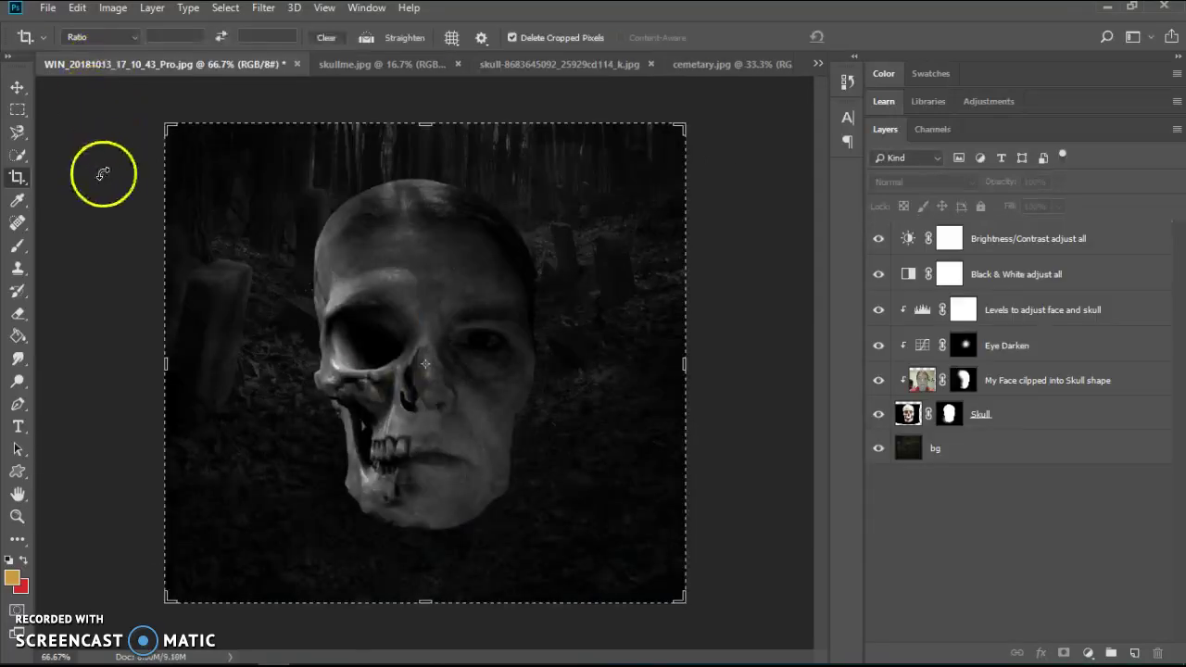
{"action": "left_click", "coordinate": [17, 86]}
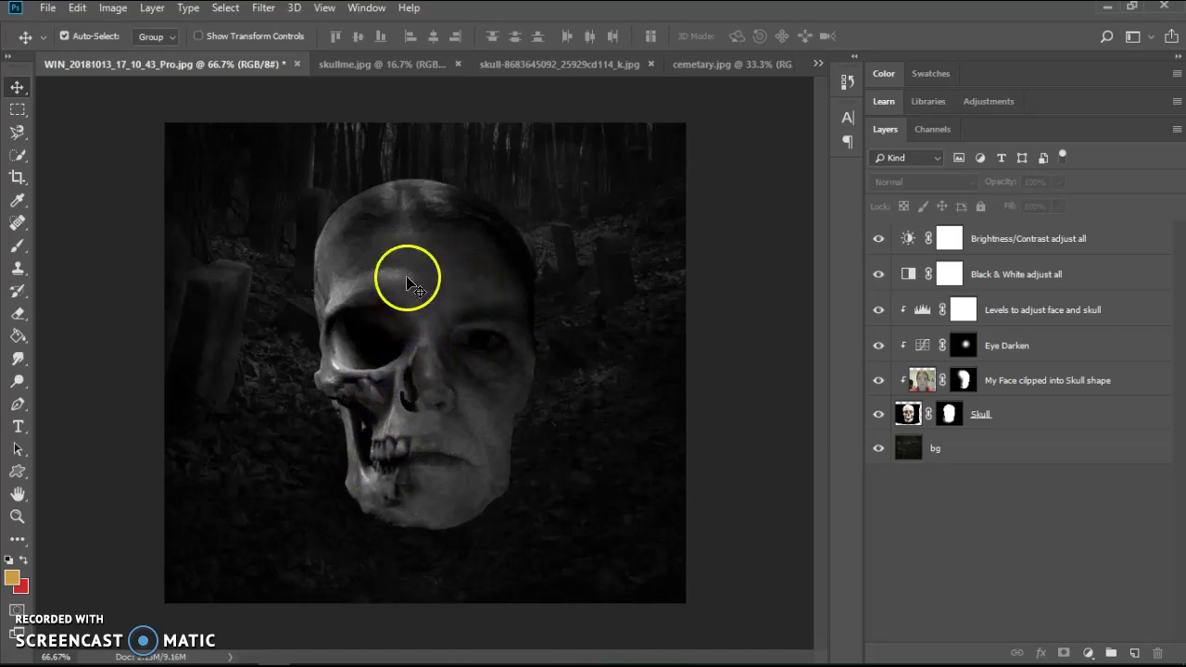
{"action": "left_click", "coordinate": [540, 66]}
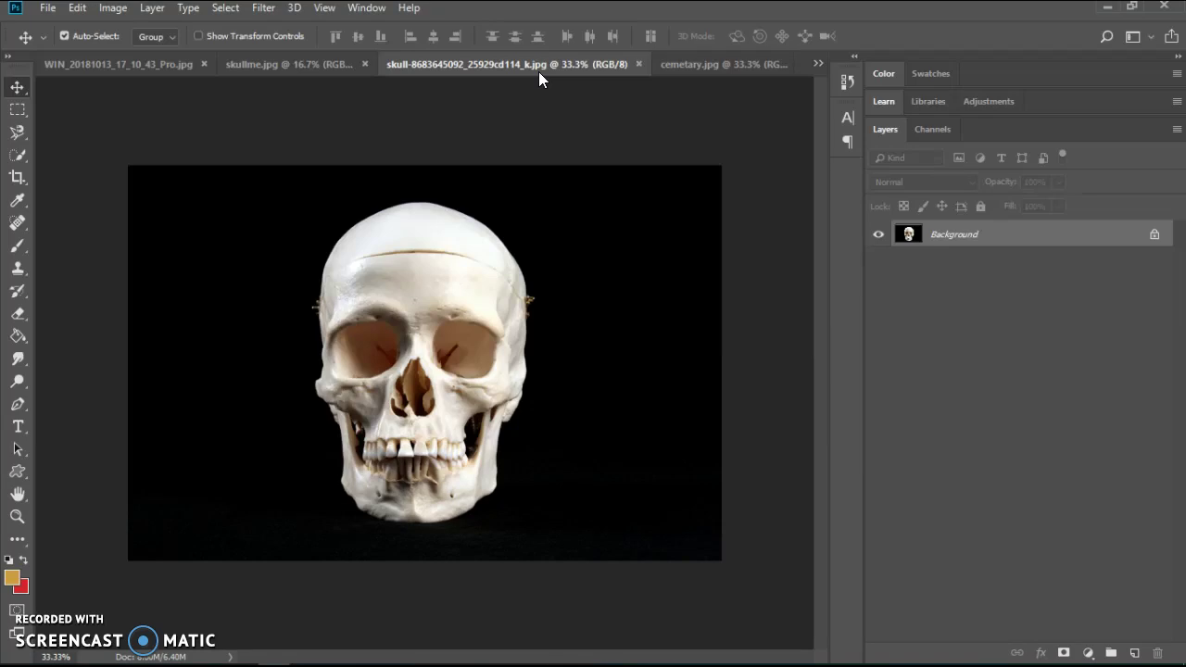
{"action": "left_click", "coordinate": [309, 51]}
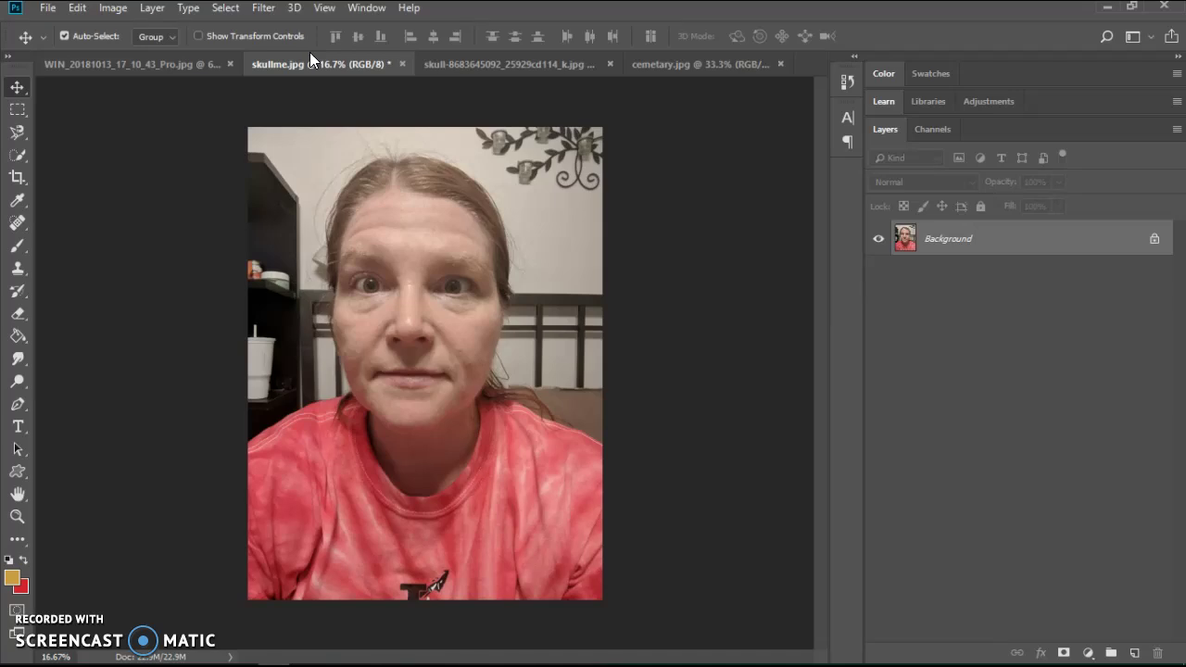
{"action": "left_click", "coordinate": [531, 68]}
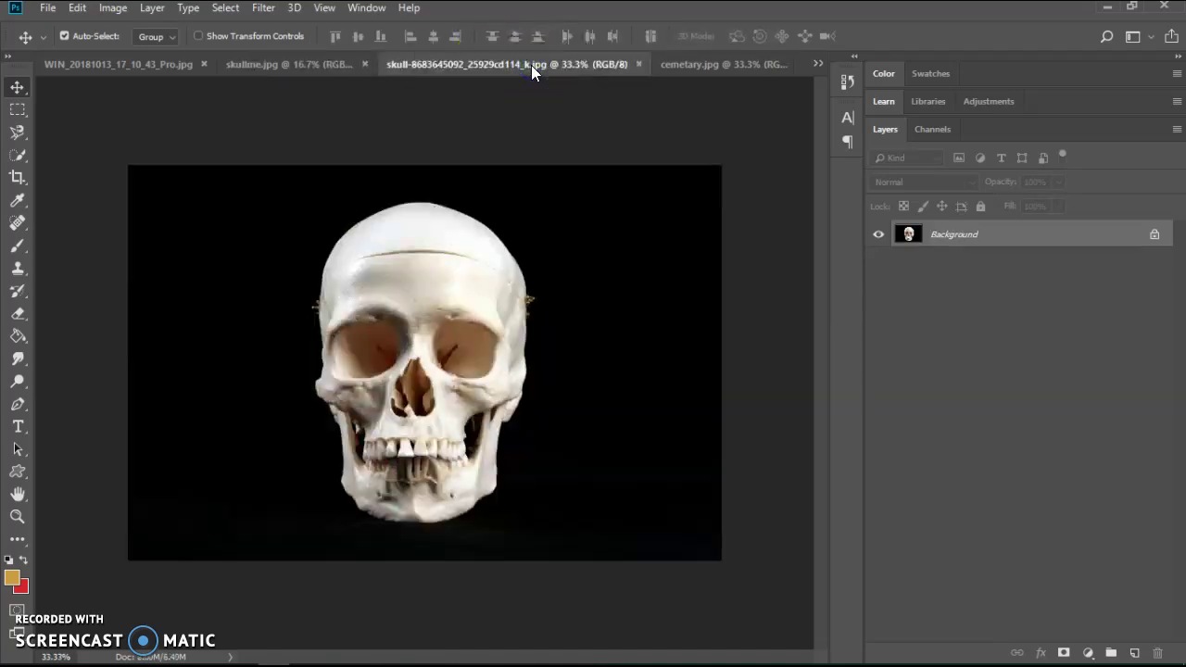
{"action": "left_click", "coordinate": [736, 63]}
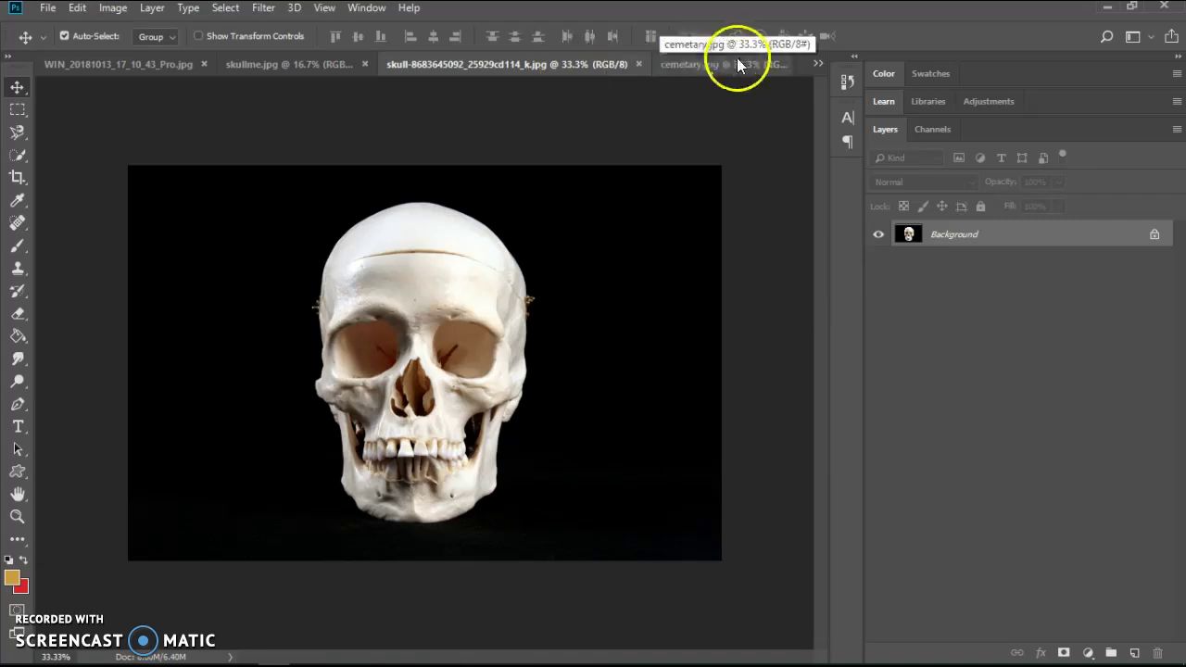
{"action": "left_click", "coordinate": [503, 63]}
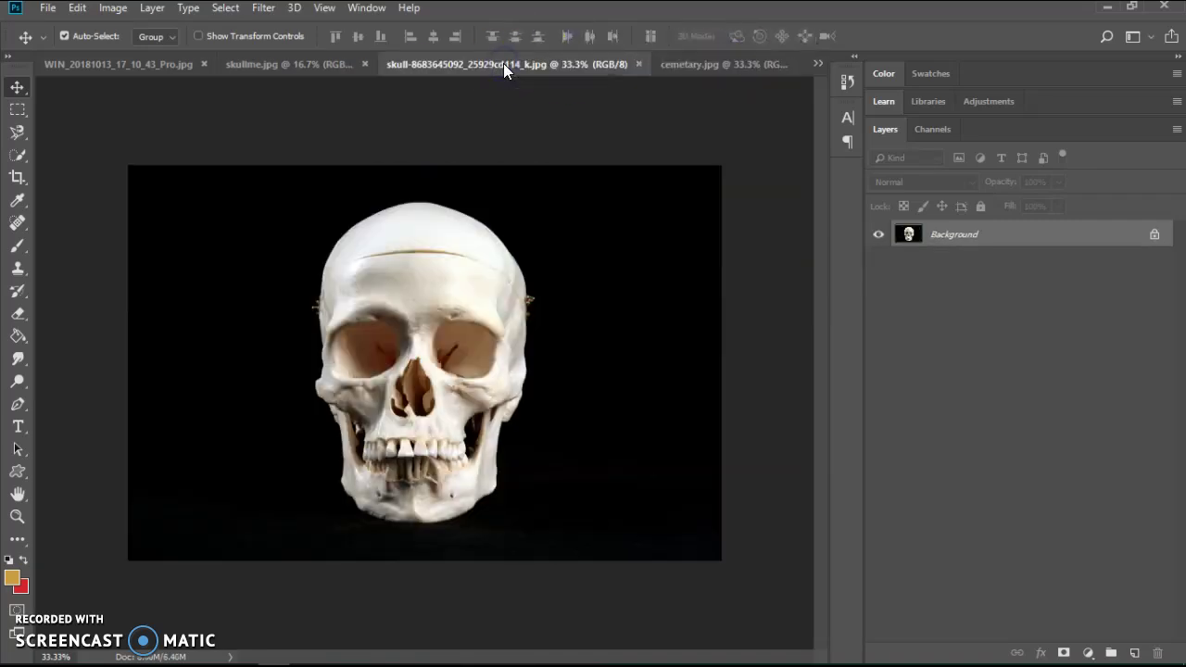
{"action": "left_click", "coordinate": [292, 64]}
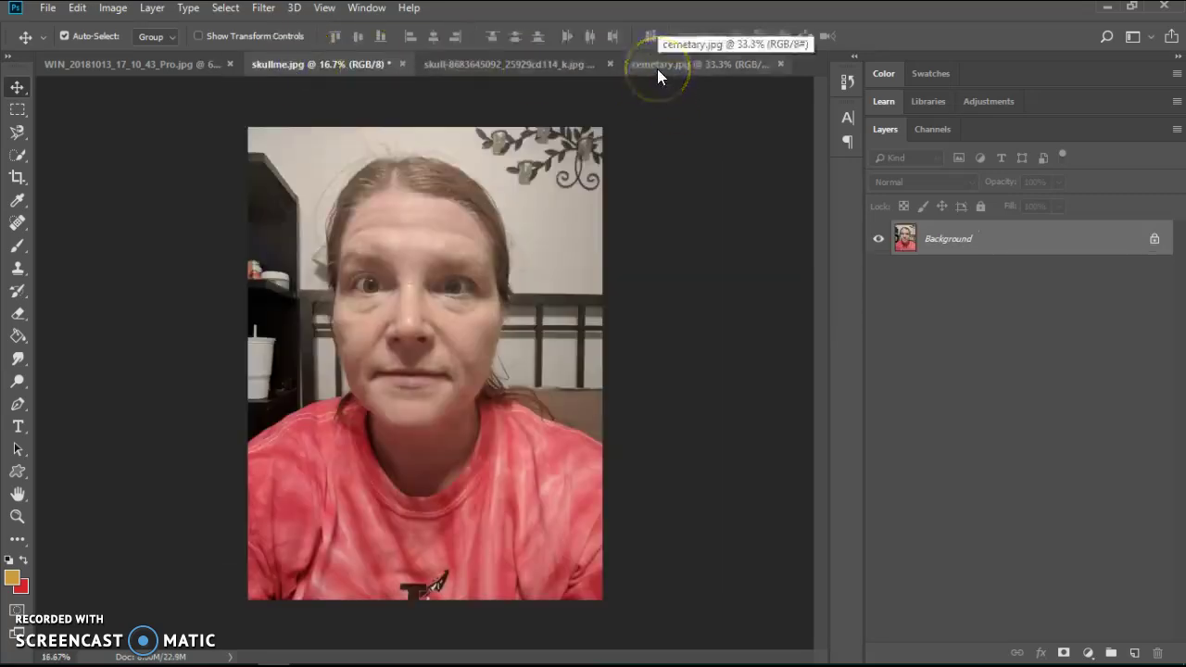
{"action": "left_click", "coordinate": [497, 66]}
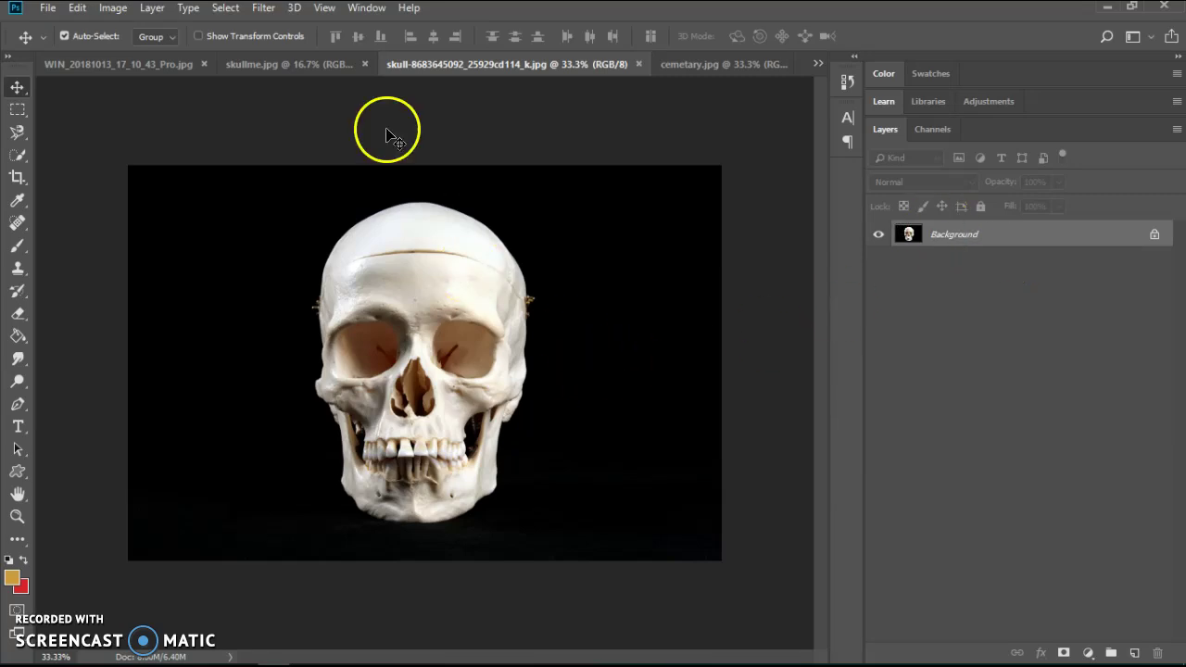
{"action": "left_click", "coordinate": [303, 63]}
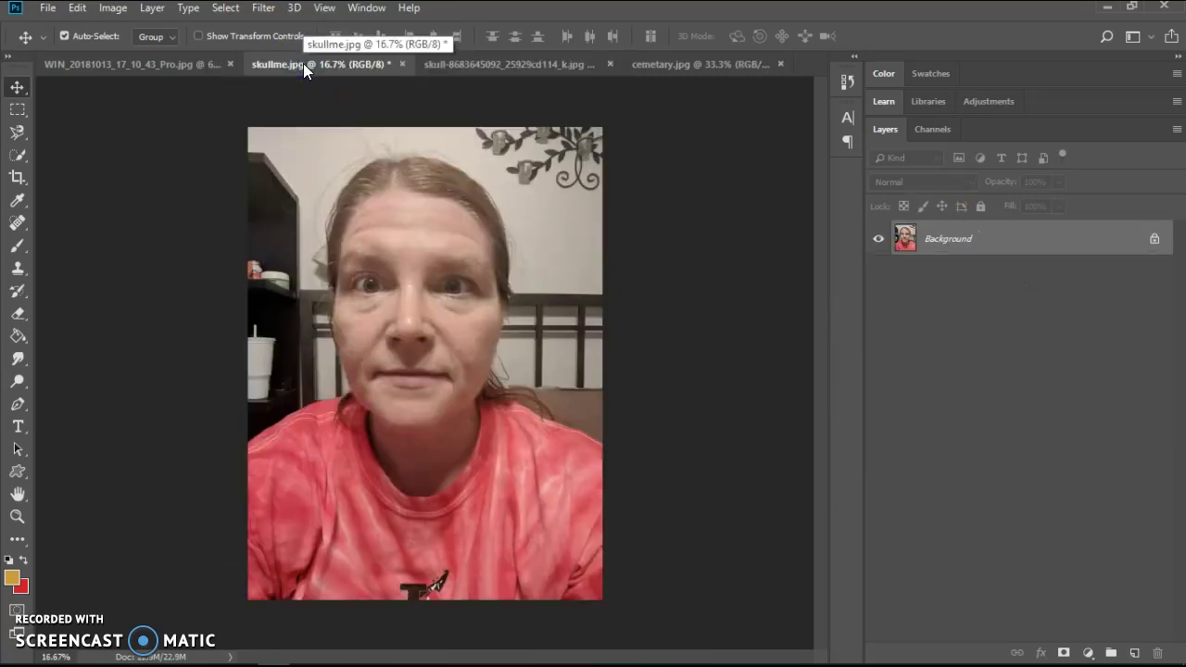
Drag the skullme.jpg face onto the skull canvas as Layer 1, then zoom out
{"action": "left_click_drag", "start_coordinate": [303, 63], "coordinate": [449, 256]}
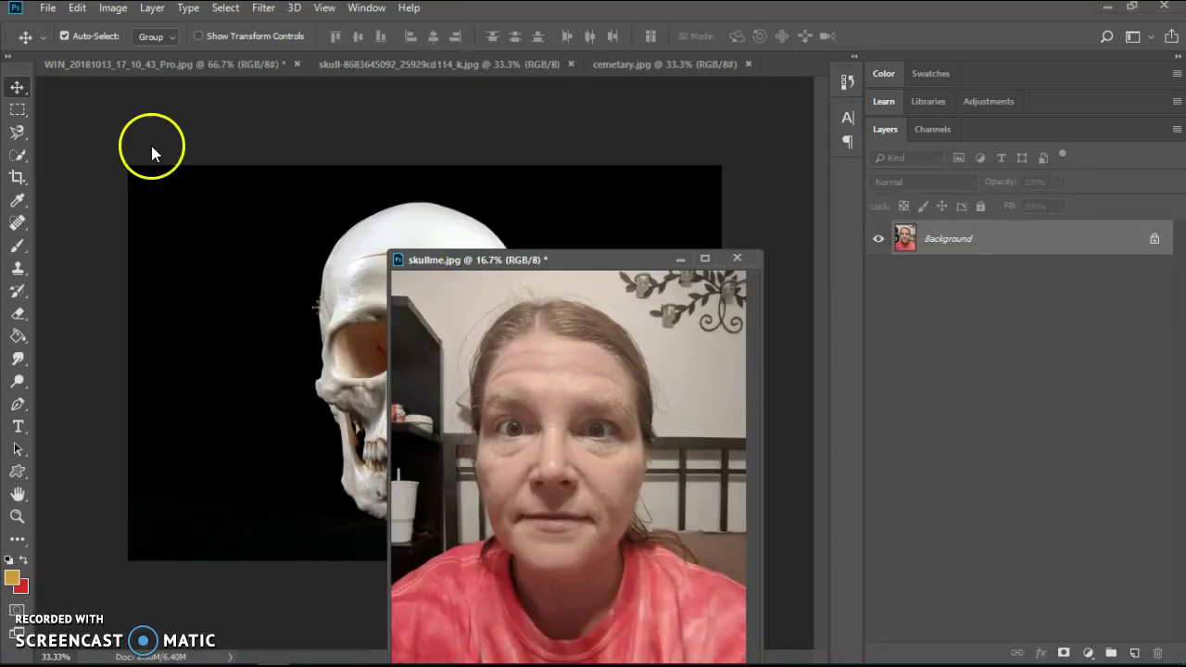
{"action": "left_click_drag", "start_coordinate": [551, 445], "coordinate": [345, 412]}
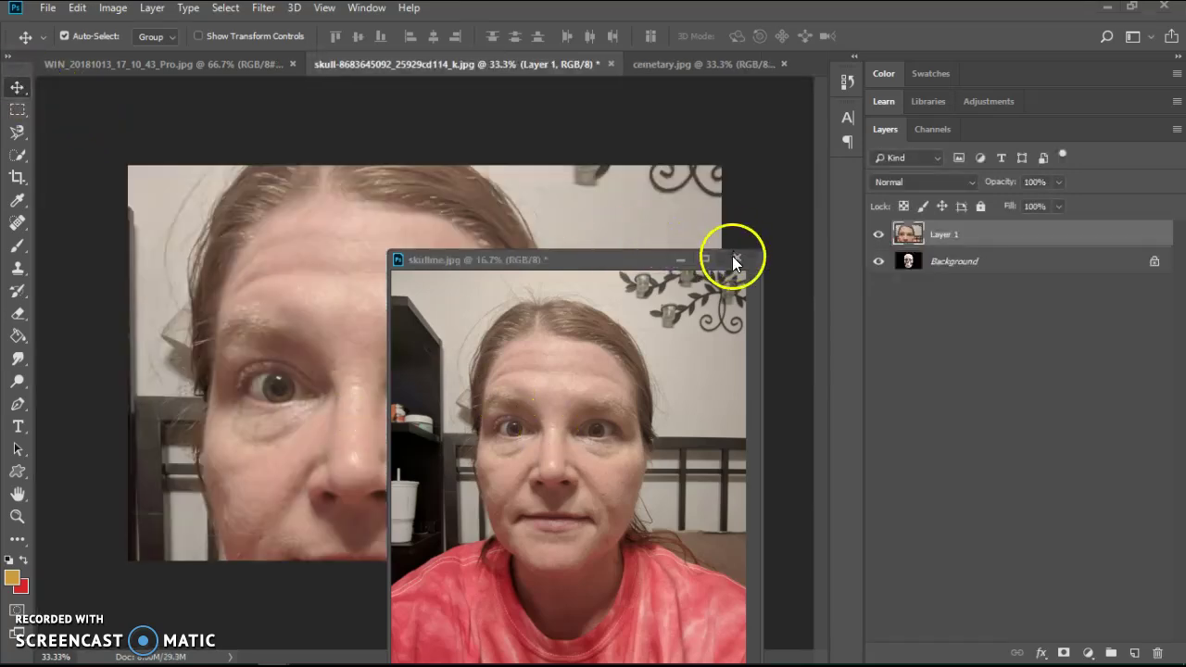
{"action": "left_click_drag", "start_coordinate": [643, 257], "coordinate": [699, 67]}
{"action": "left_click", "coordinate": [387, 71]}
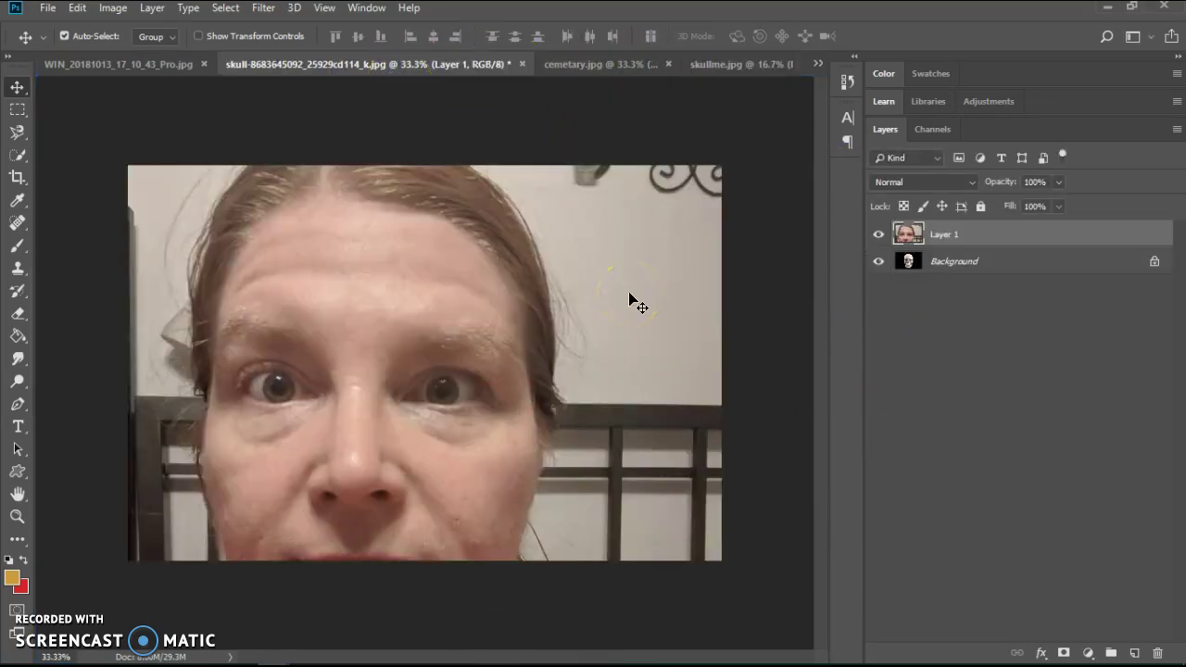
{"action": "key", "text": "ctrl+minus"}
{"action": "key", "text": "ctrl+minus"}
{"action": "key", "text": "ctrl+minus"}
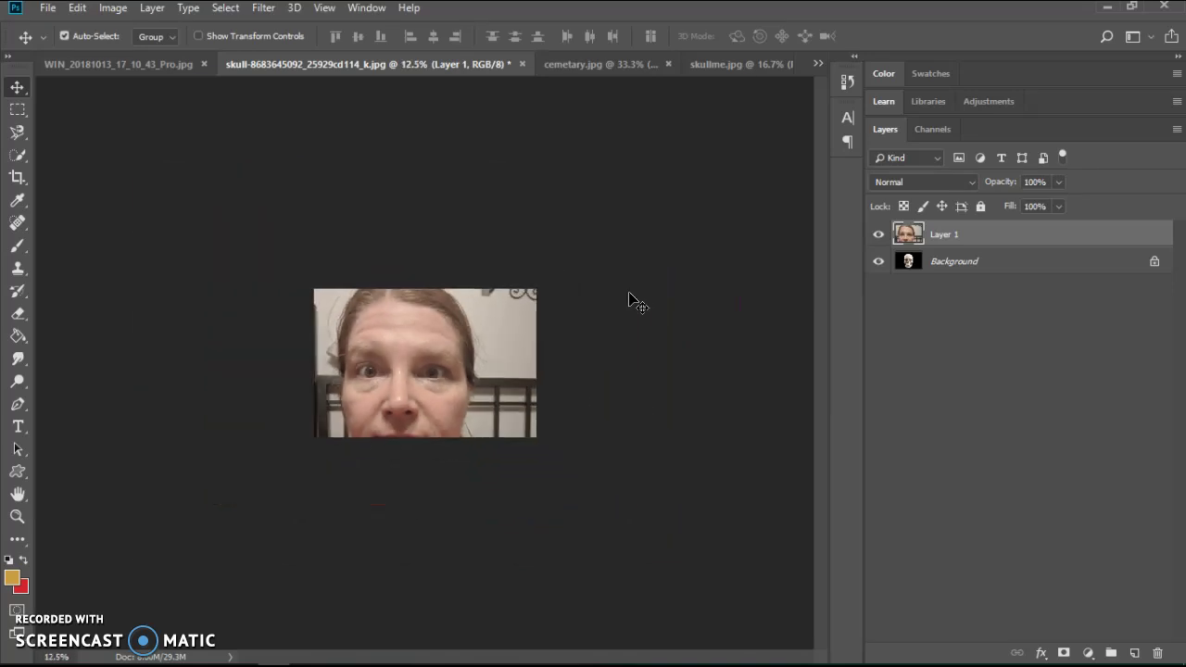
Scale the face layer to about 62% and lower its opacity to 74%
{"action": "key", "text": "ctrl+t"}
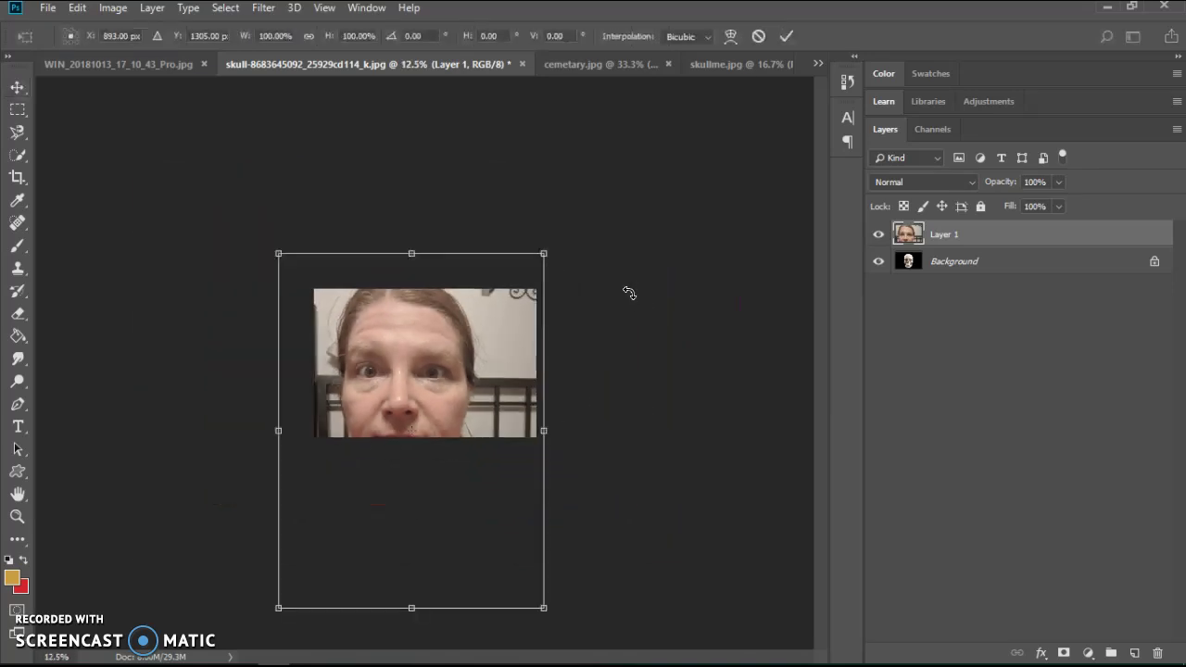
{"action": "left_click_drag", "start_coordinate": [278, 608], "coordinate": [408, 433]}
{"action": "left_click_drag", "start_coordinate": [507, 378], "coordinate": [449, 441]}
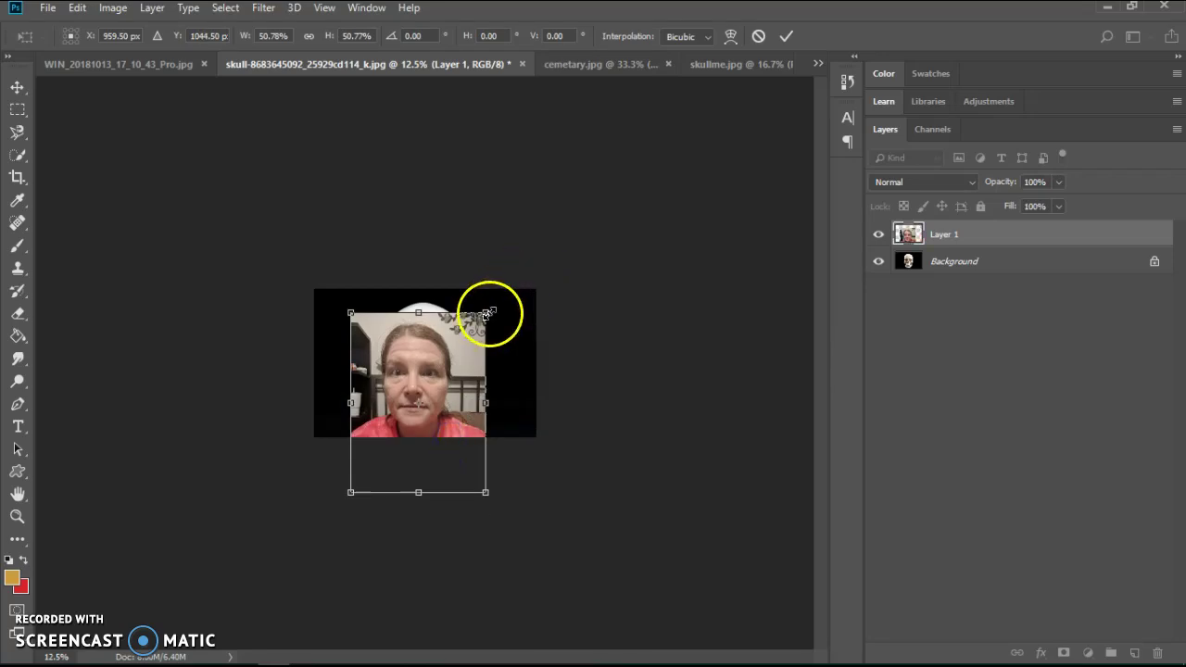
{"action": "left_click_drag", "start_coordinate": [488, 313], "coordinate": [517, 270]}
{"action": "left_click_drag", "start_coordinate": [491, 315], "coordinate": [483, 322]}
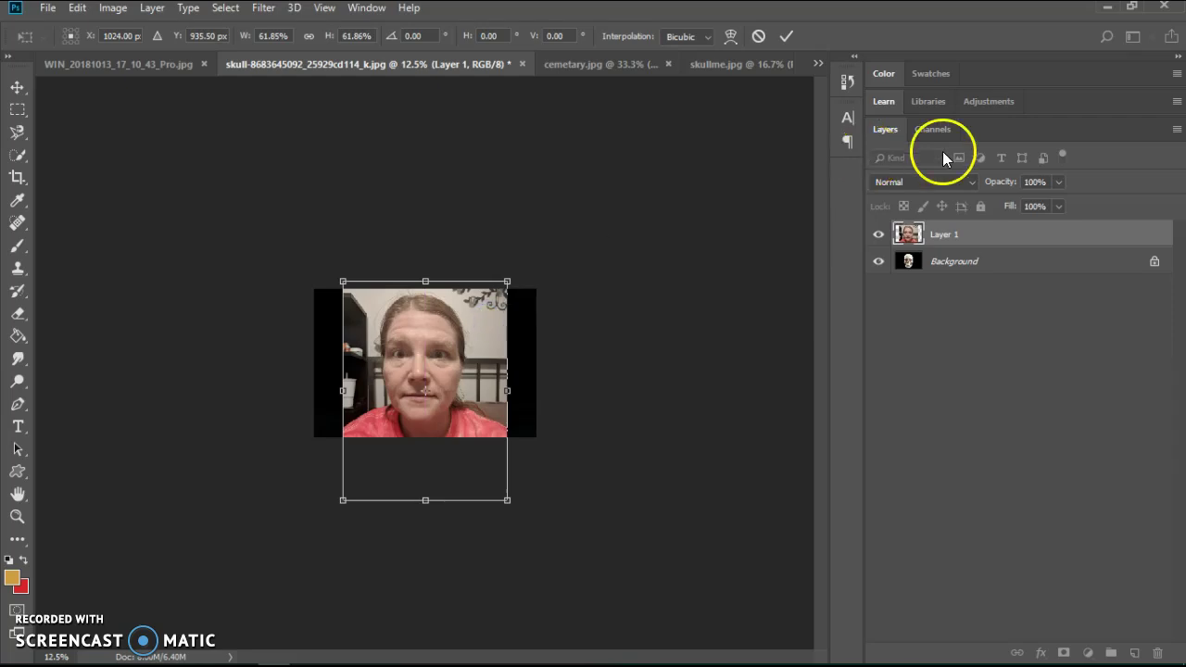
{"action": "left_click_drag", "start_coordinate": [1008, 182], "coordinate": [984, 184]}
Centre the face over the skull at 33.3% zoom and rotate it about -0.82°
{"action": "left_click", "coordinate": [461, 380], "text": "ctrl"}
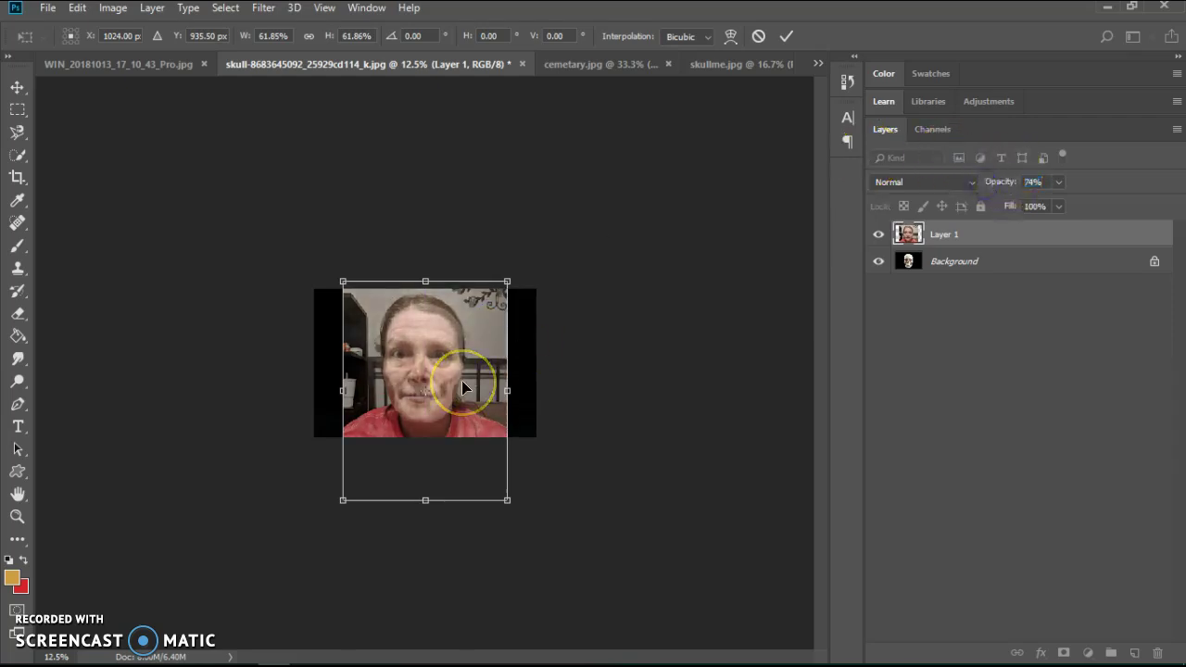
{"action": "key", "text": "ctrl+plus"}
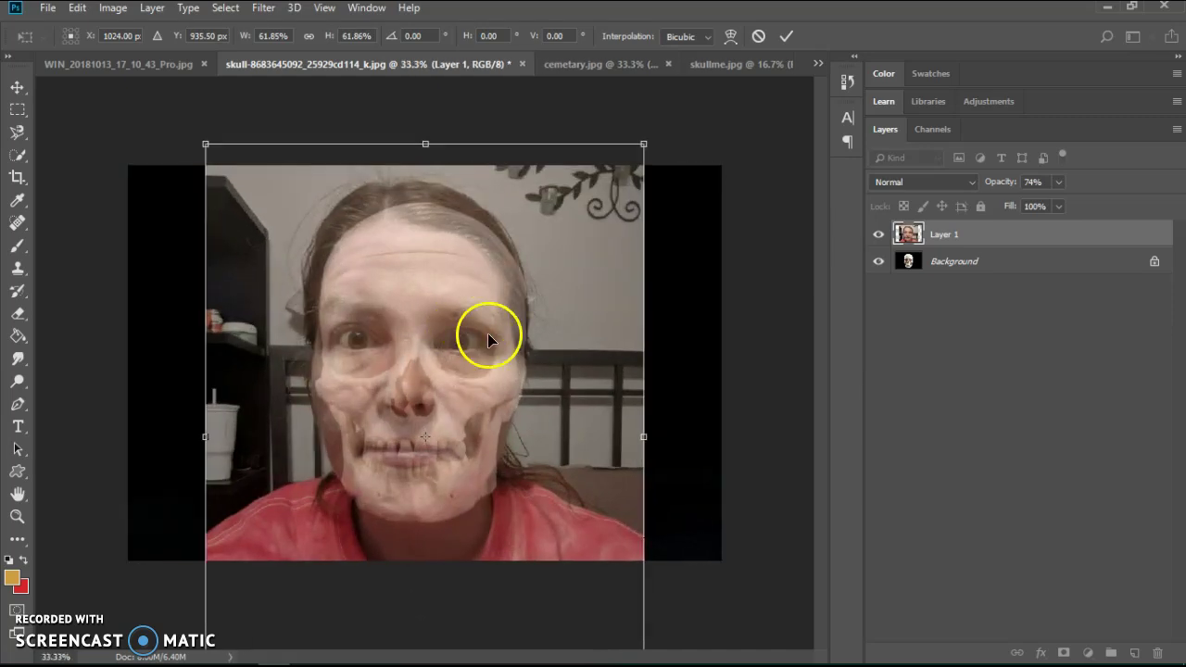
{"action": "mouse_move", "coordinate": [494, 362]}
{"action": "left_mouse_down"}
{"action": "mouse_move", "coordinate": [464, 370]}
{"action": "mouse_move", "coordinate": [501, 371]}
{"action": "left_mouse_up"}
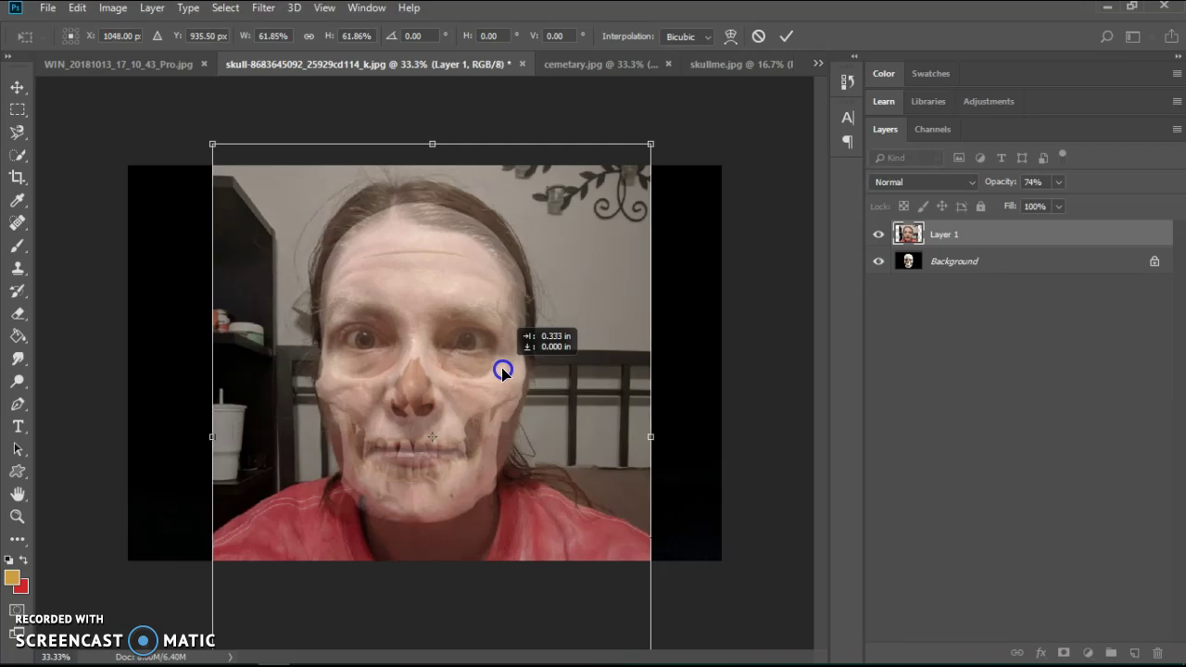
{"action": "left_click_drag", "start_coordinate": [501, 370], "coordinate": [503, 371]}
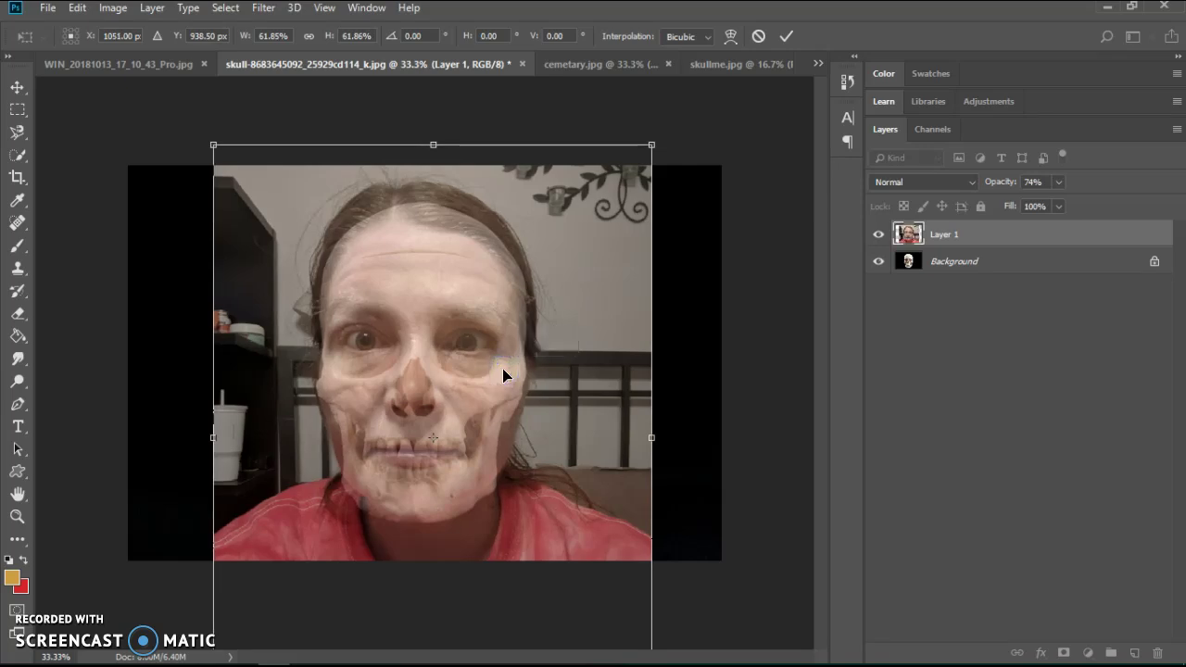
{"action": "left_click", "coordinate": [529, 272]}
{"action": "left_click", "coordinate": [428, 389]}
{"action": "left_click_drag", "start_coordinate": [426, 382], "coordinate": [428, 380]}
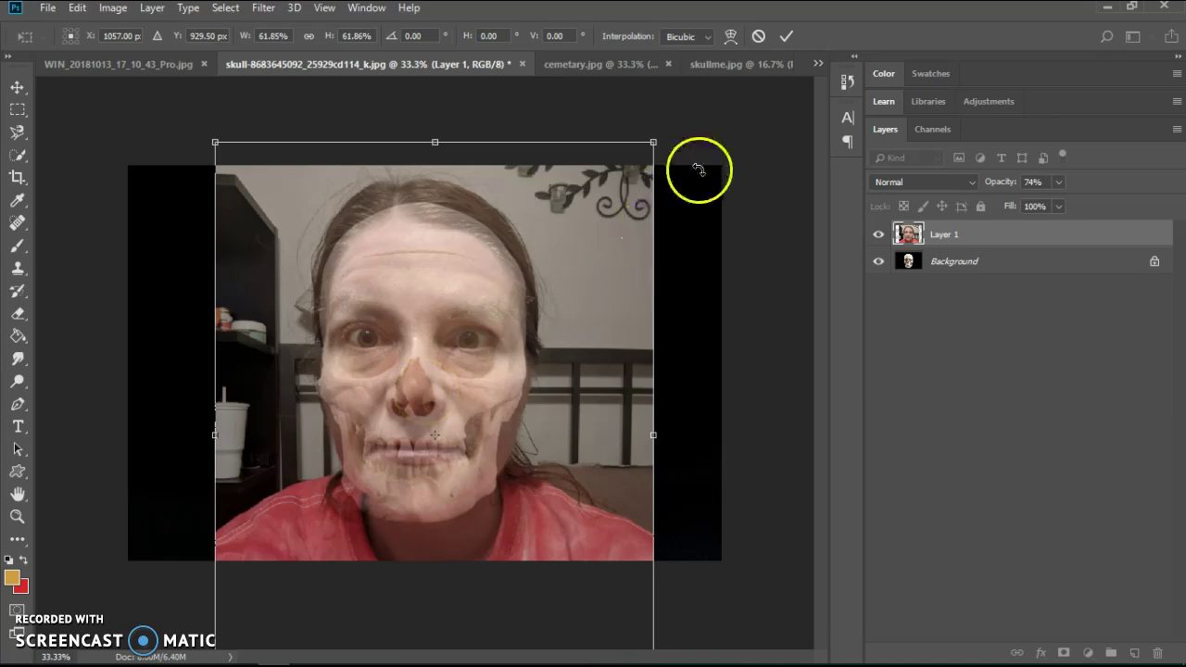
{"action": "mouse_move", "coordinate": [683, 135]}
{"action": "left_mouse_down"}
{"action": "mouse_move", "coordinate": [697, 139]}
{"action": "mouse_move", "coordinate": [681, 136]}
{"action": "left_mouse_up"}
Warp the face's forehead, mouth, right jaw, left cheek and chin to fit the skull
{"action": "right_click", "coordinate": [483, 358]}
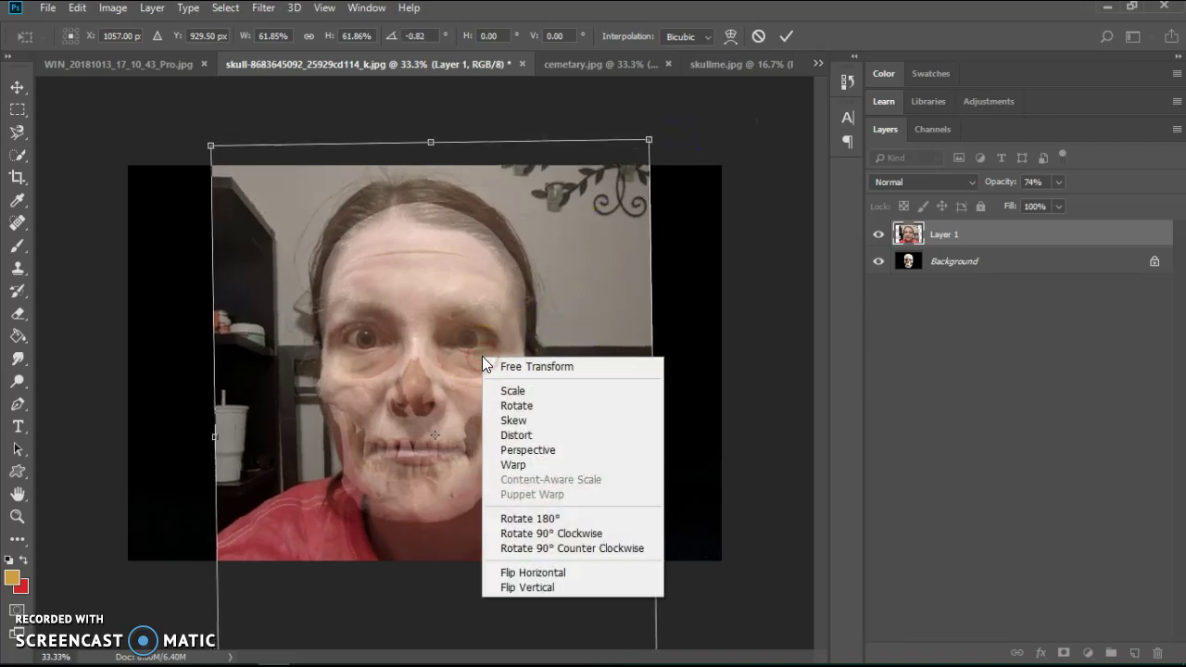
{"action": "left_click", "coordinate": [510, 464]}
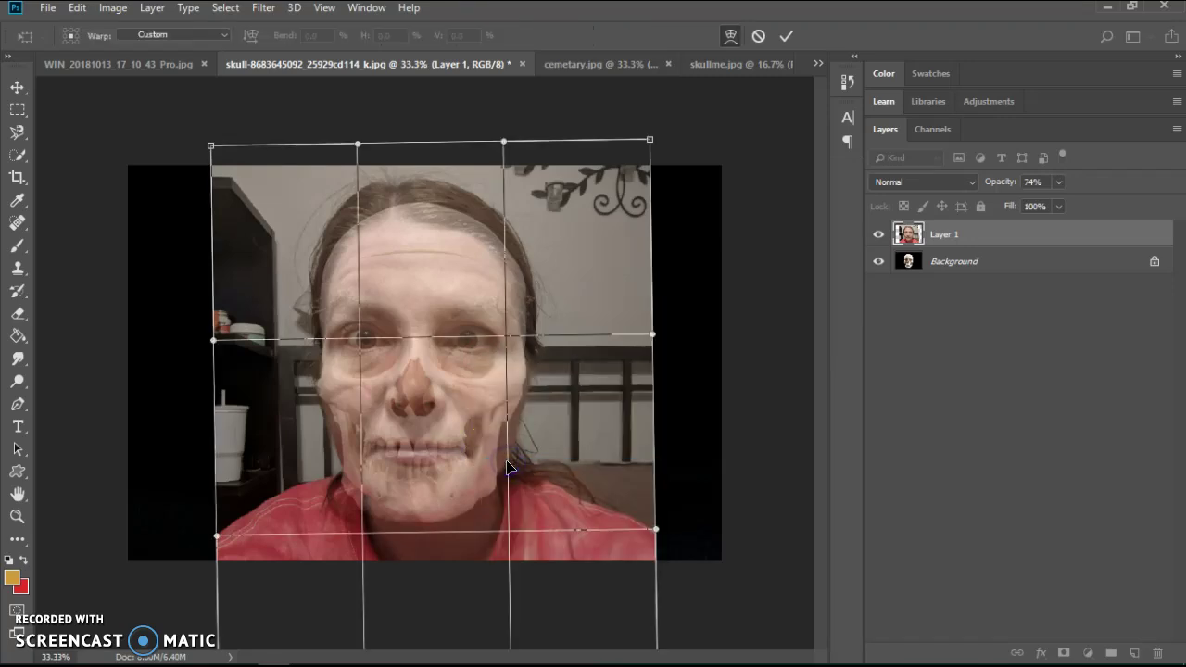
{"action": "left_click_drag", "start_coordinate": [411, 225], "coordinate": [423, 259]}
{"action": "left_click_drag", "start_coordinate": [444, 439], "coordinate": [445, 429]}
{"action": "left_click_drag", "start_coordinate": [516, 439], "coordinate": [511, 435]}
{"action": "left_click_drag", "start_coordinate": [348, 412], "coordinate": [349, 414]}
{"action": "left_click_drag", "start_coordinate": [380, 463], "coordinate": [413, 510]}
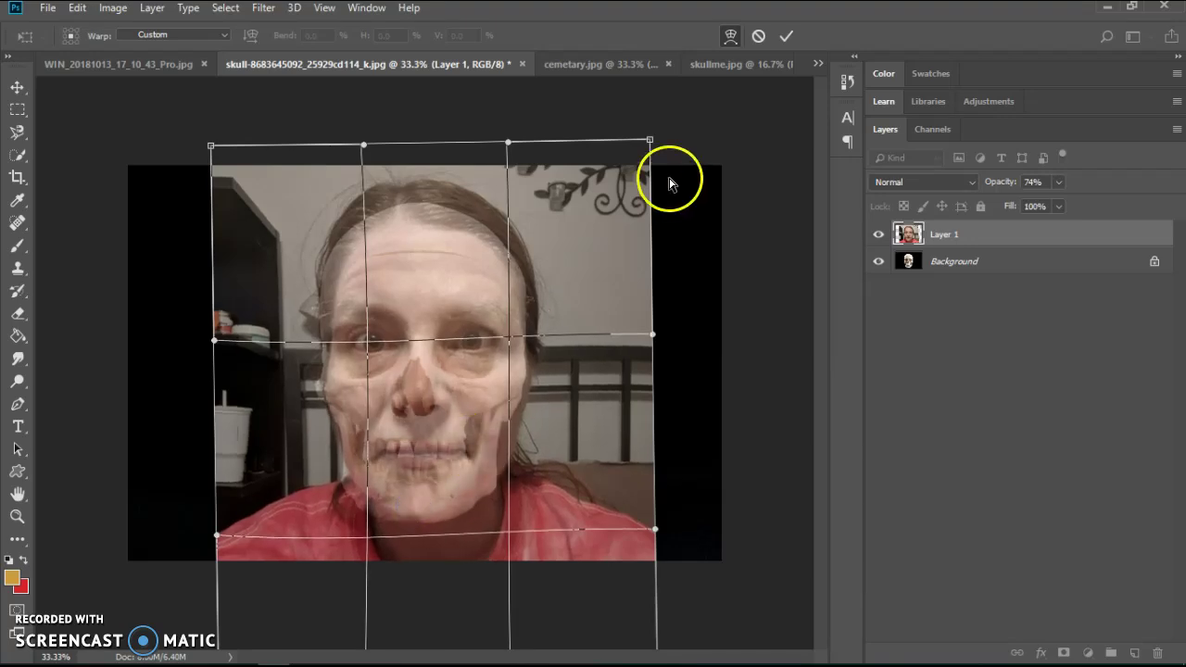
Commit the warp, restore Layer 1 to 100% opacity, hide it and select Background
{"action": "left_click", "coordinate": [787, 40]}
{"action": "left_click", "coordinate": [984, 210]}
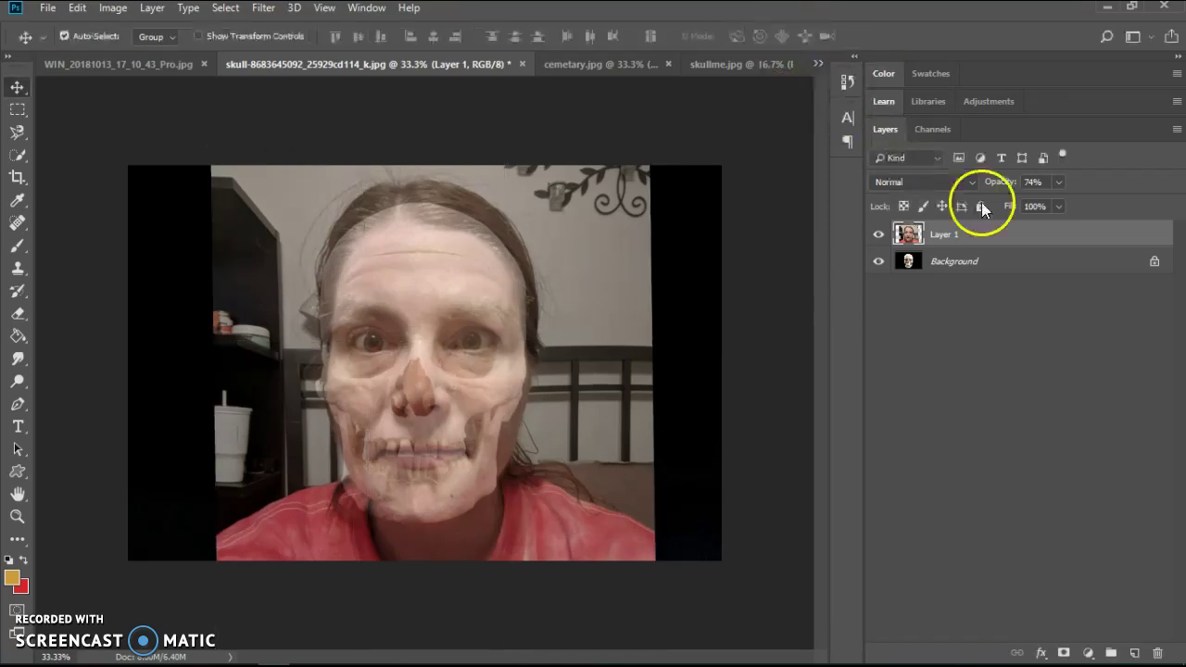
{"action": "left_click_drag", "start_coordinate": [984, 209], "coordinate": [919, 239]}
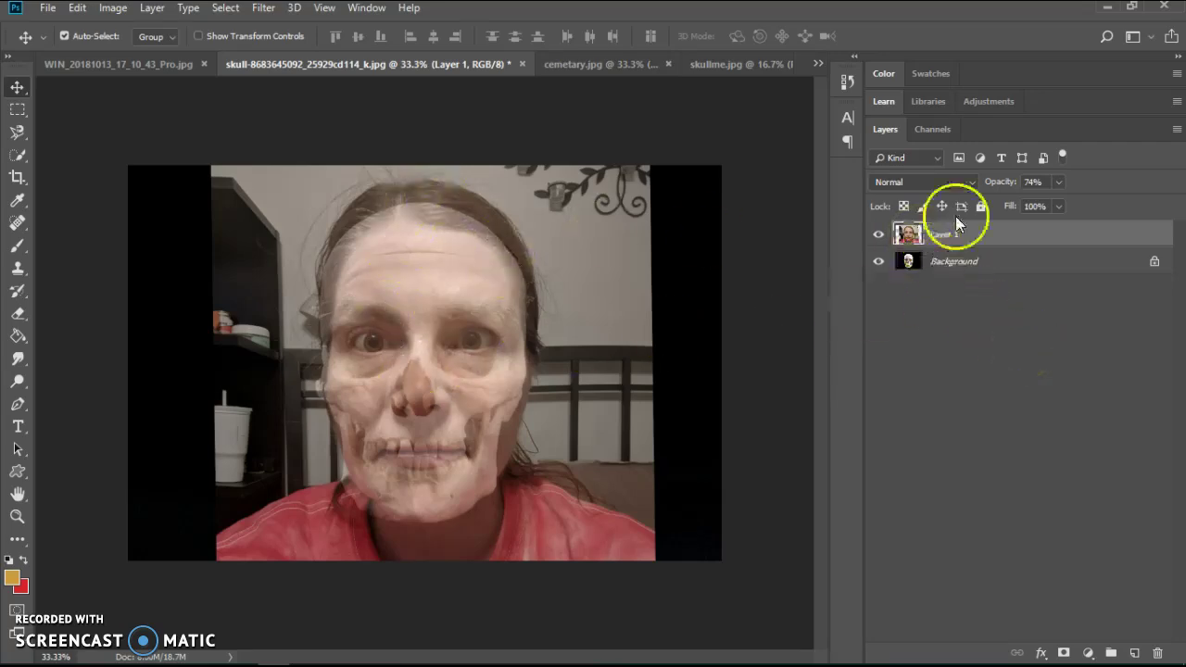
{"action": "left_click_drag", "start_coordinate": [997, 181], "coordinate": [1154, 230]}
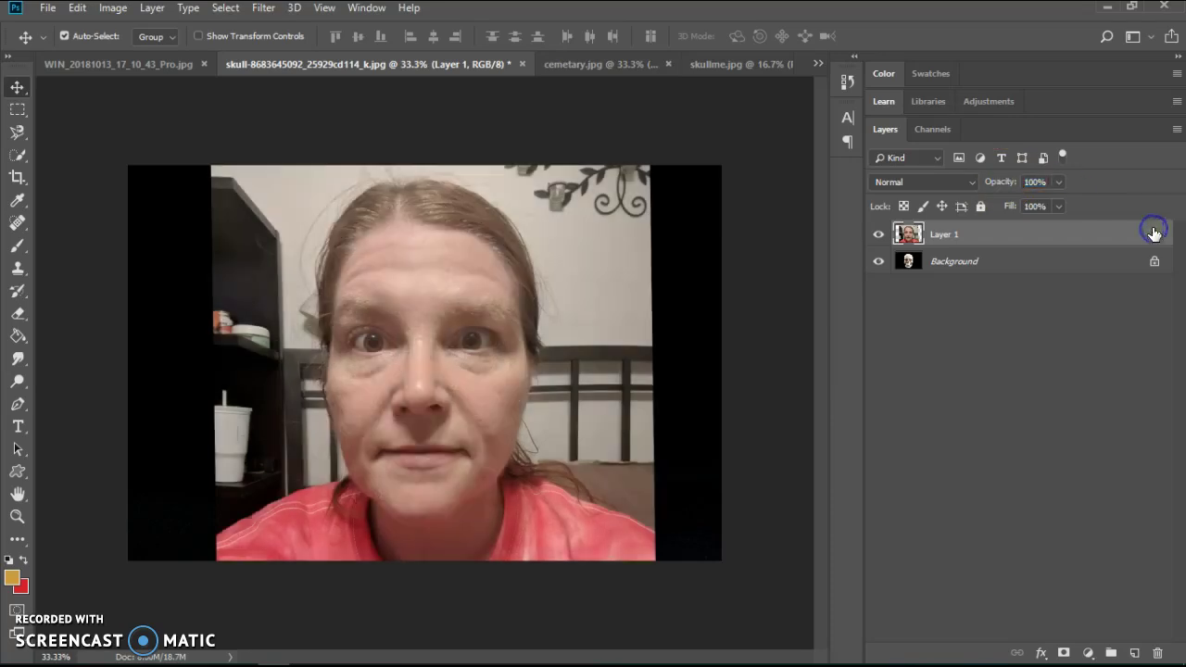
{"action": "left_click", "coordinate": [881, 236]}
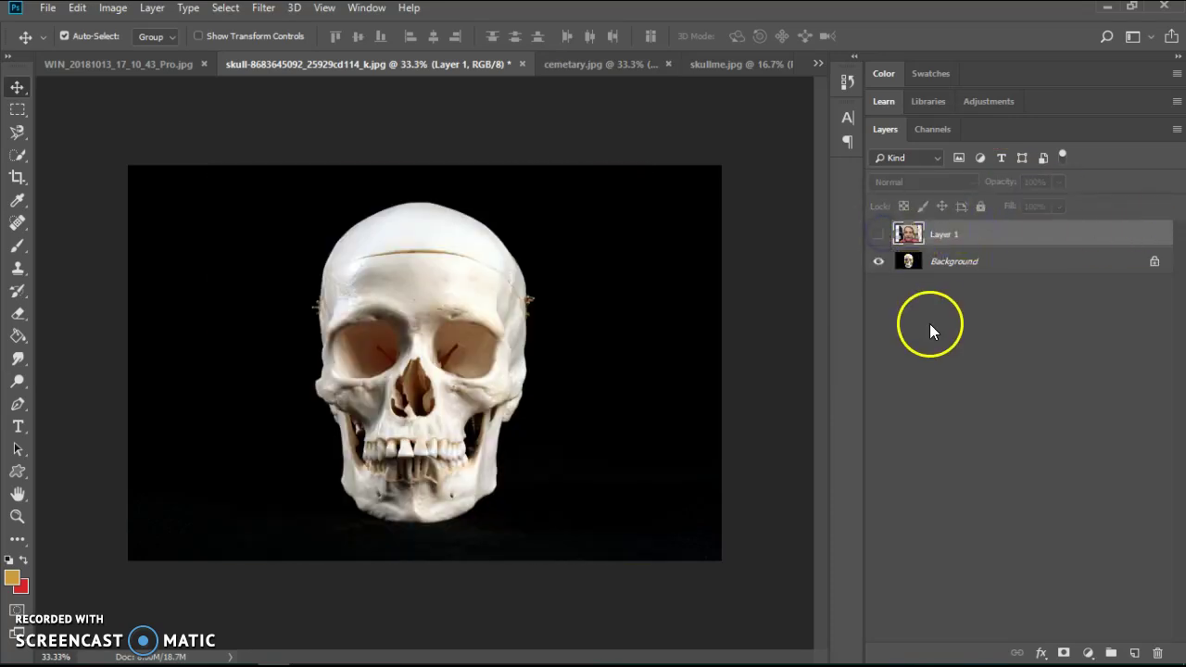
{"action": "left_click", "coordinate": [951, 265]}
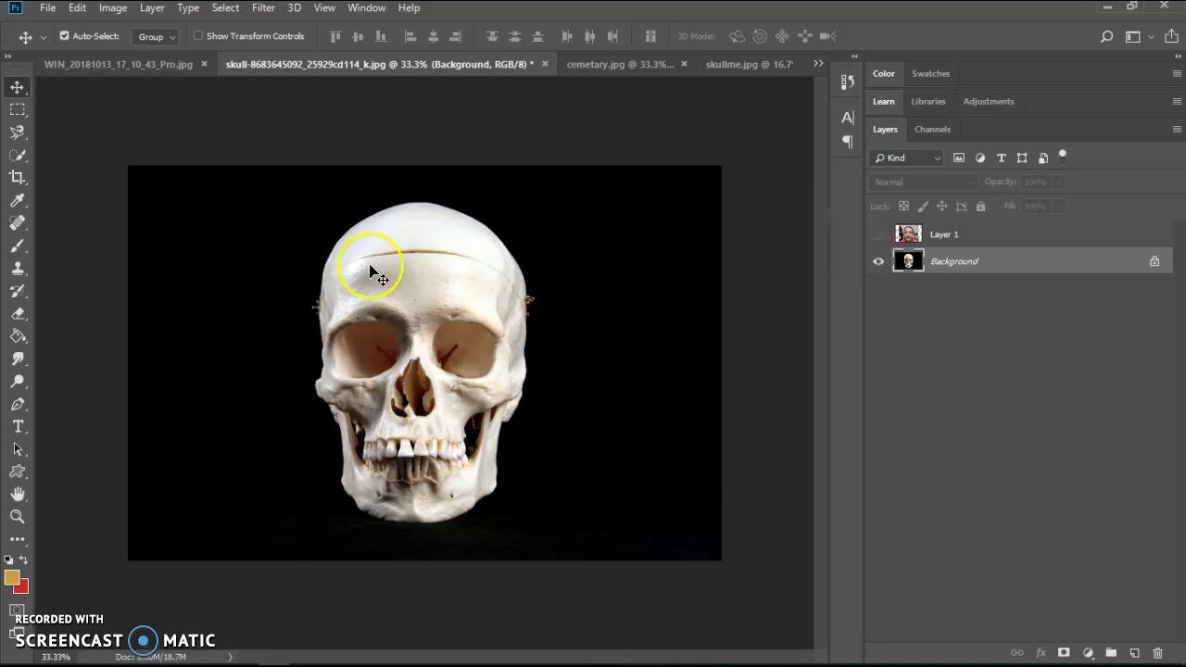
Select the black backdrop with the Magic Wand, then invert to select only the skull
{"action": "left_click_drag", "start_coordinate": [18, 154], "coordinate": [48, 174]}
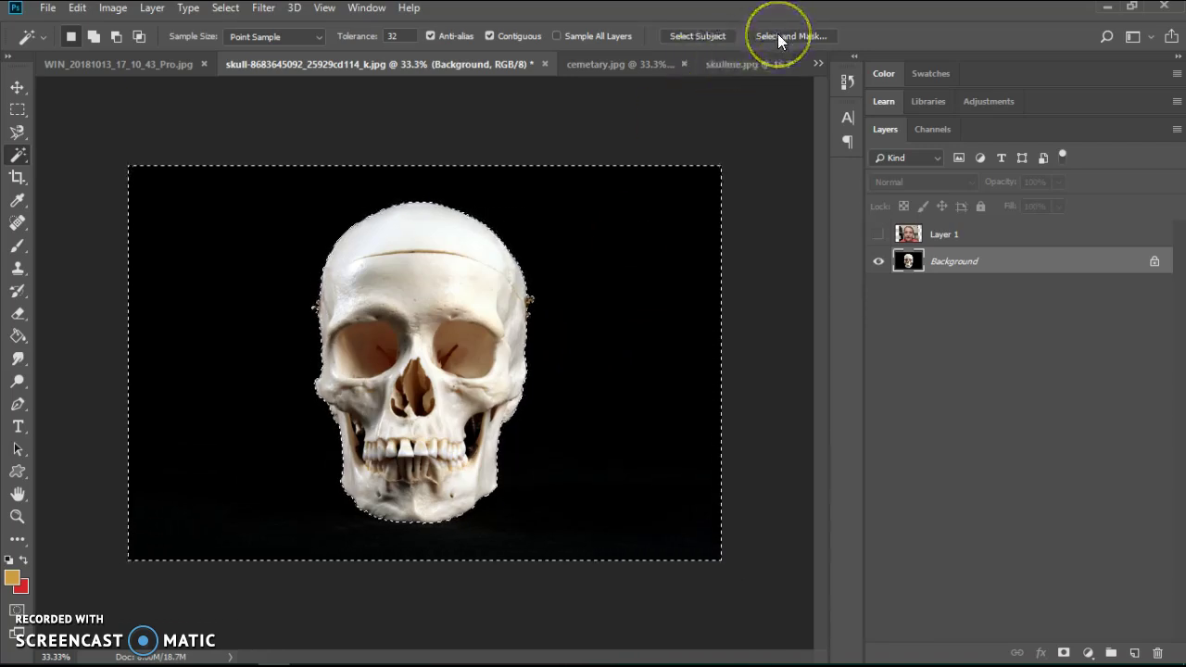
{"action": "right_click", "coordinate": [589, 310]}
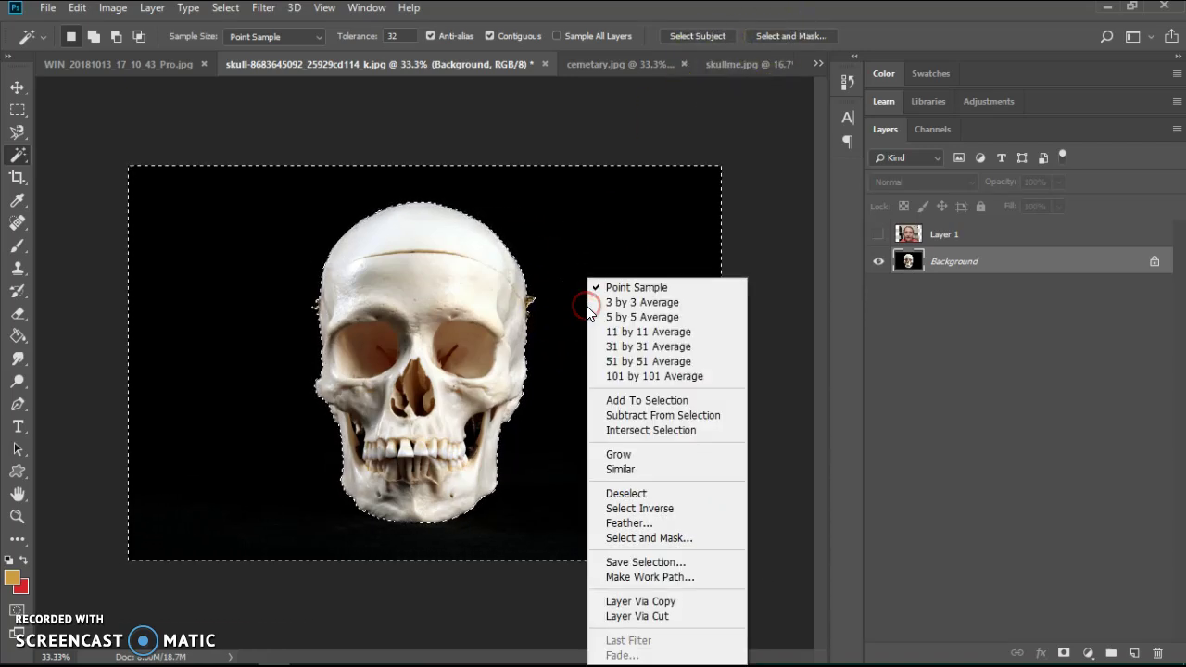
{"action": "left_click", "coordinate": [630, 515]}
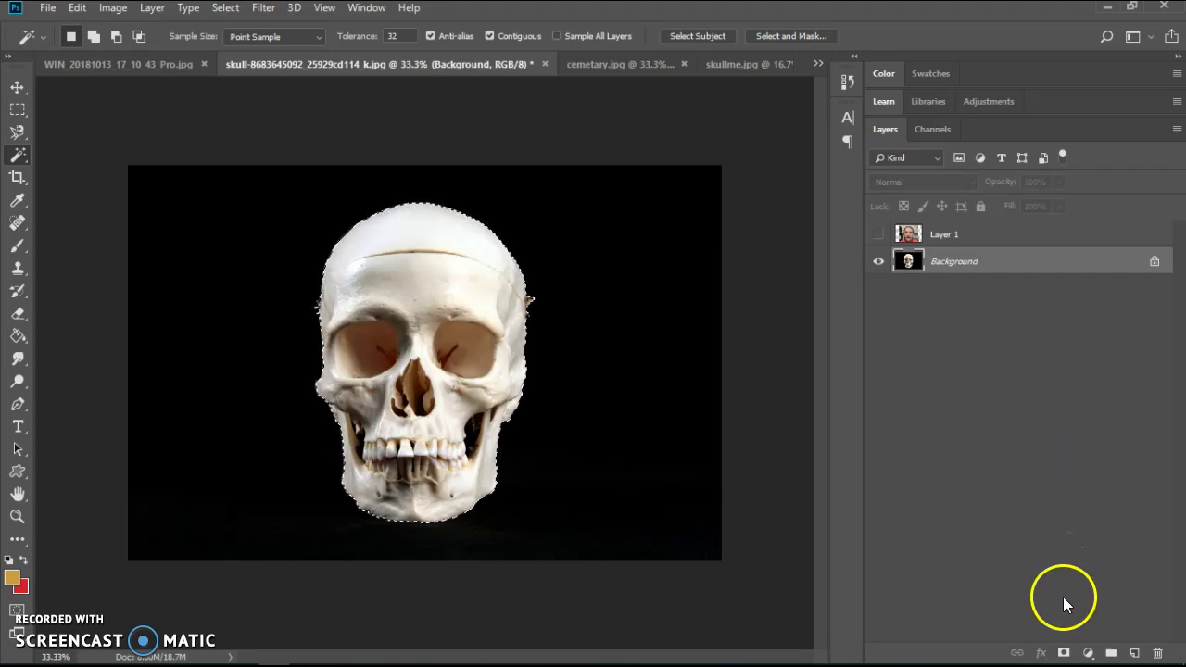
Mask the skull layer to hide its black backdrop and rename it skull
{"action": "left_click", "coordinate": [1064, 655]}
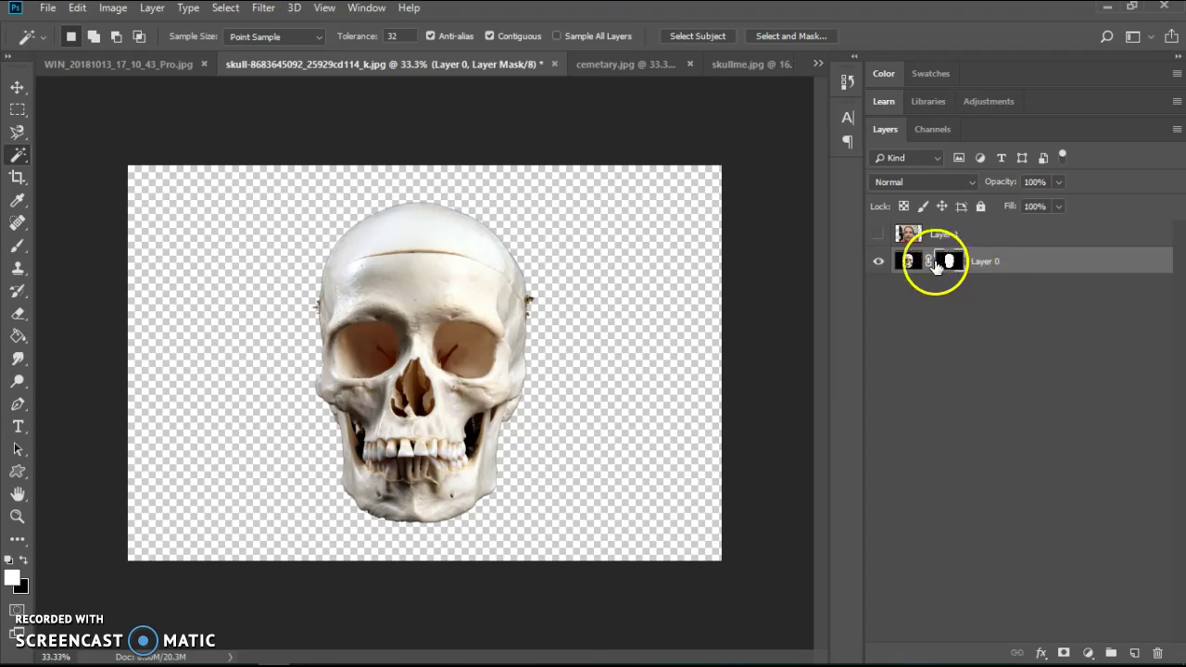
{"action": "double_click", "coordinate": [984, 261]}
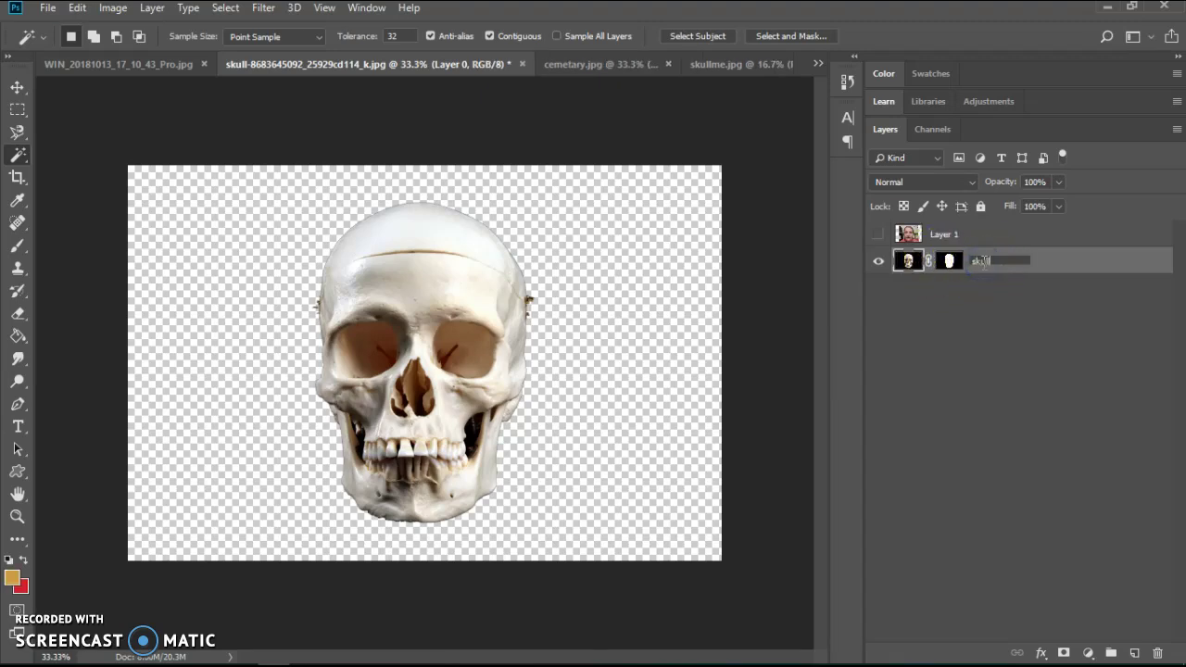
{"action": "left_click", "coordinate": [958, 233]}
Rename the face layer to 'me' and make it visible again
{"action": "double_click", "coordinate": [944, 234]}
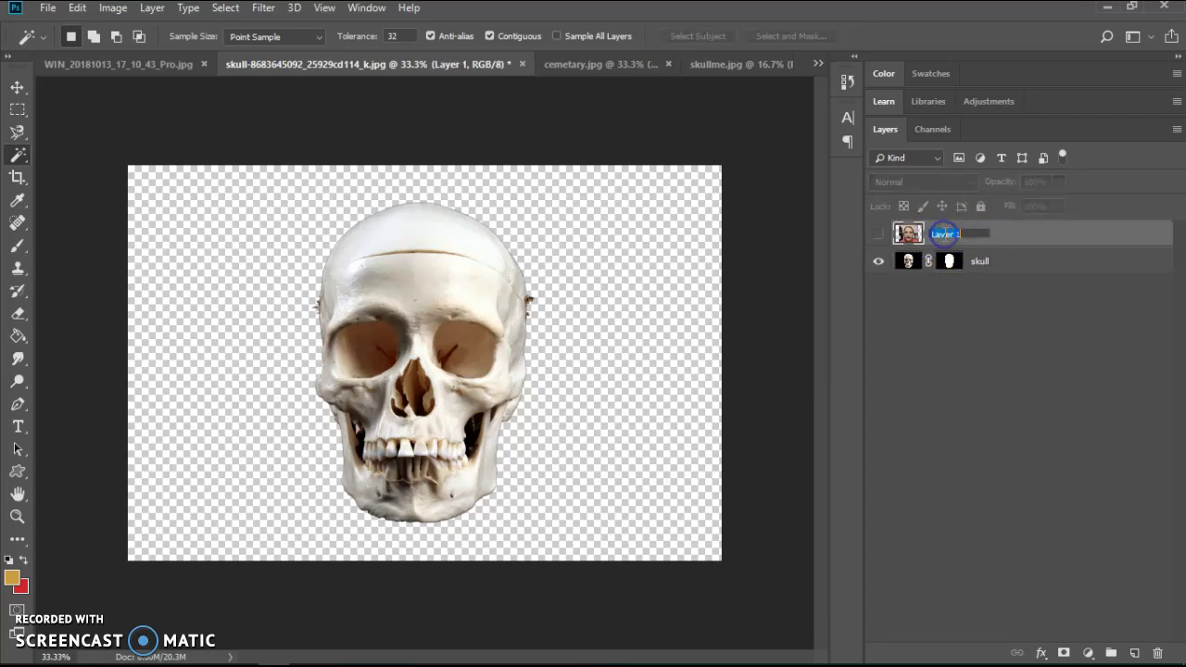
{"action": "type", "text": "me"}
{"action": "key", "text": "Return"}
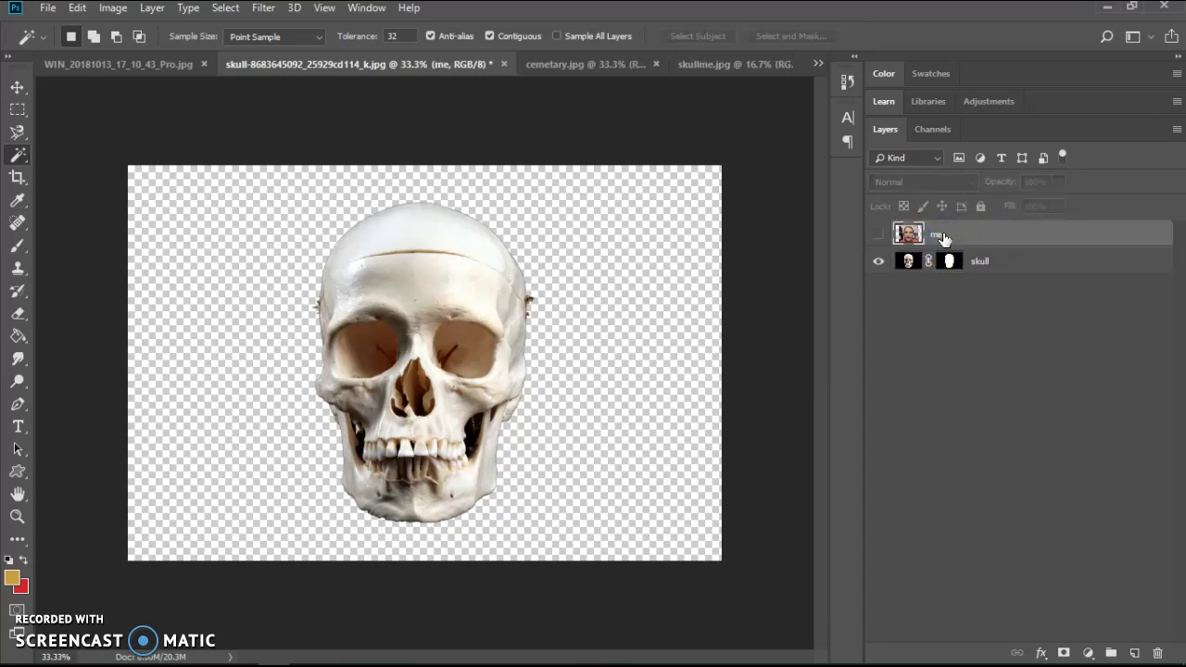
{"action": "left_click", "coordinate": [878, 235]}
{"action": "left_click", "coordinate": [1000, 243]}
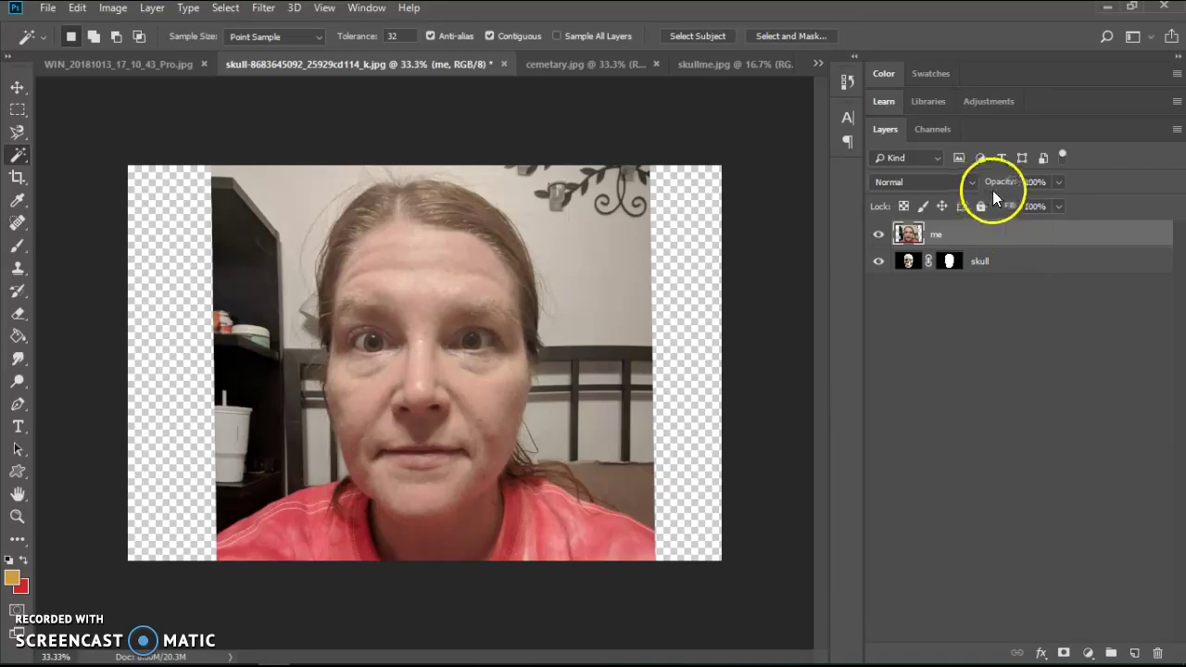
{"action": "right_click", "coordinate": [1035, 235]}
Clip the me layer to the skull and enlarge it slightly to fit over it
{"action": "left_click", "coordinate": [911, 302]}
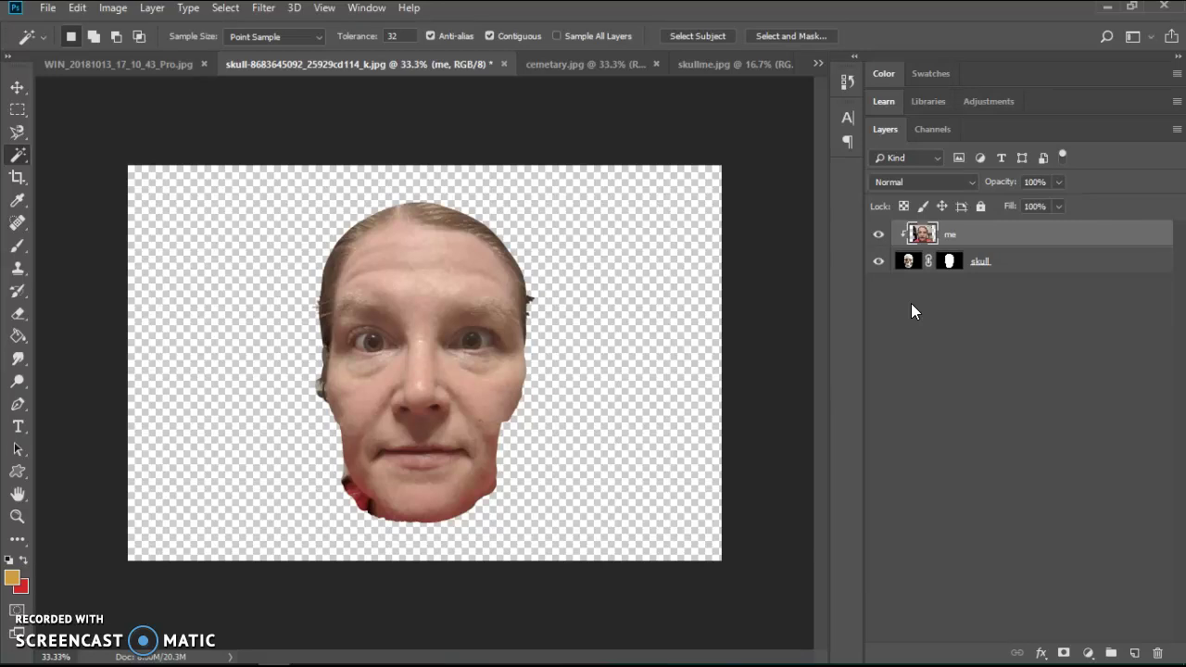
{"action": "left_click", "coordinate": [922, 234]}
{"action": "left_click", "coordinate": [18, 86]}
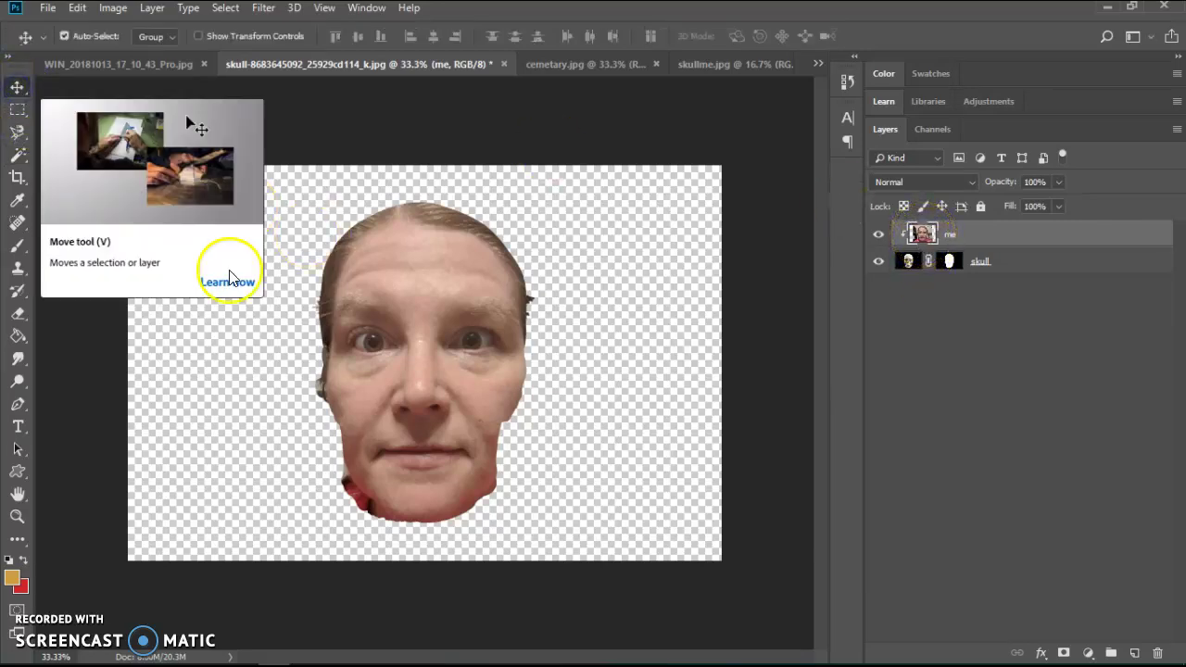
{"action": "key", "text": "ctrl+t"}
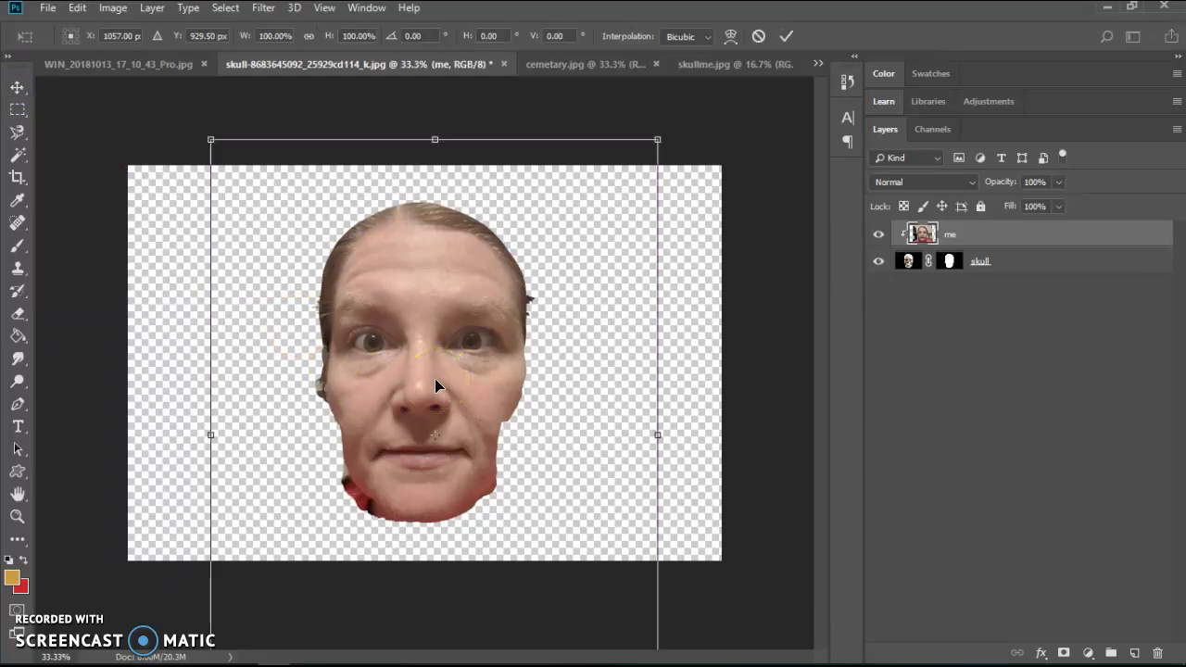
{"action": "left_click_drag", "start_coordinate": [208, 133], "coordinate": [195, 118]}
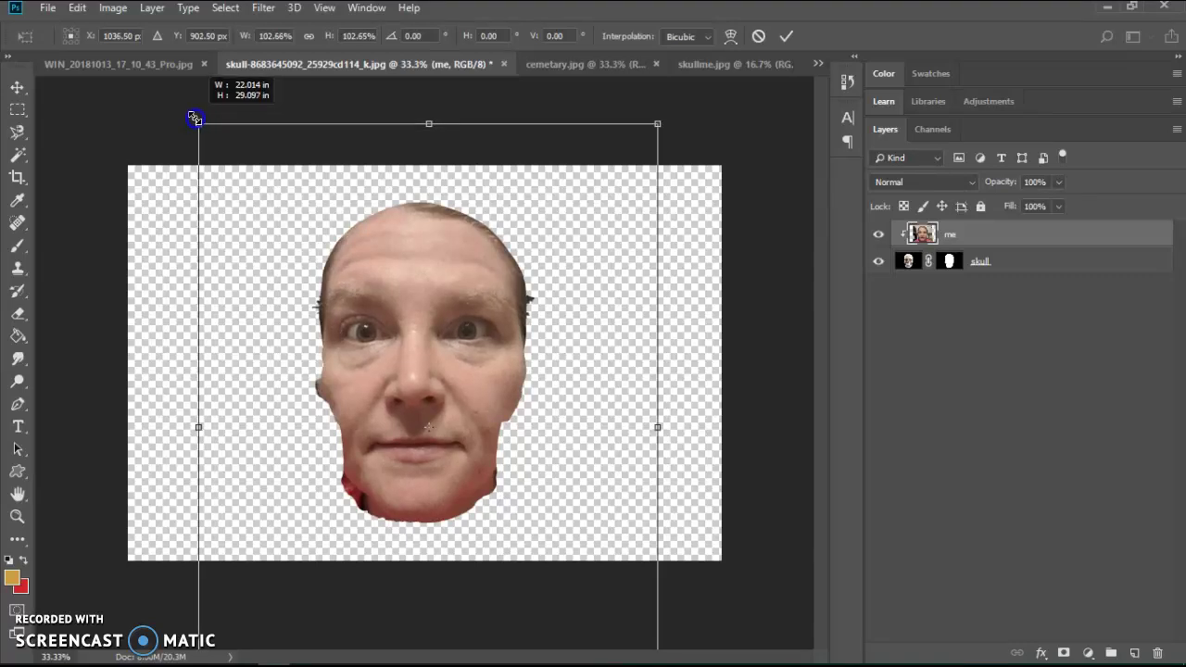
{"action": "left_click_drag", "start_coordinate": [660, 123], "coordinate": [667, 124]}
{"action": "left_click_drag", "start_coordinate": [442, 321], "coordinate": [435, 321]}
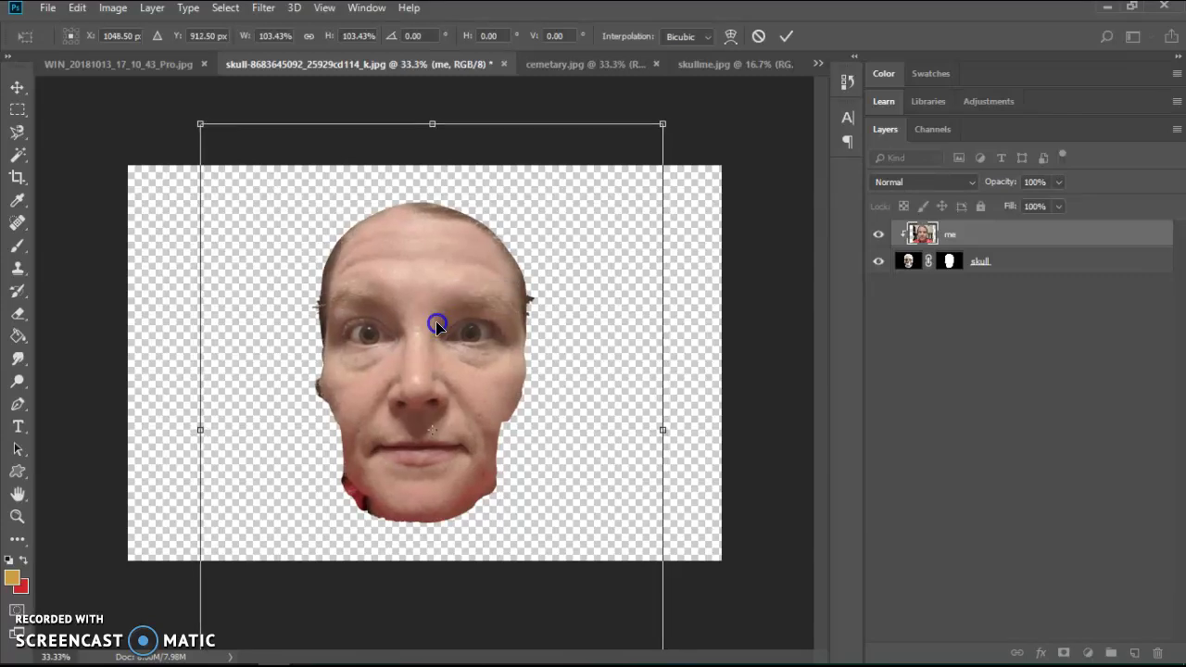
{"action": "left_click", "coordinate": [786, 37]}
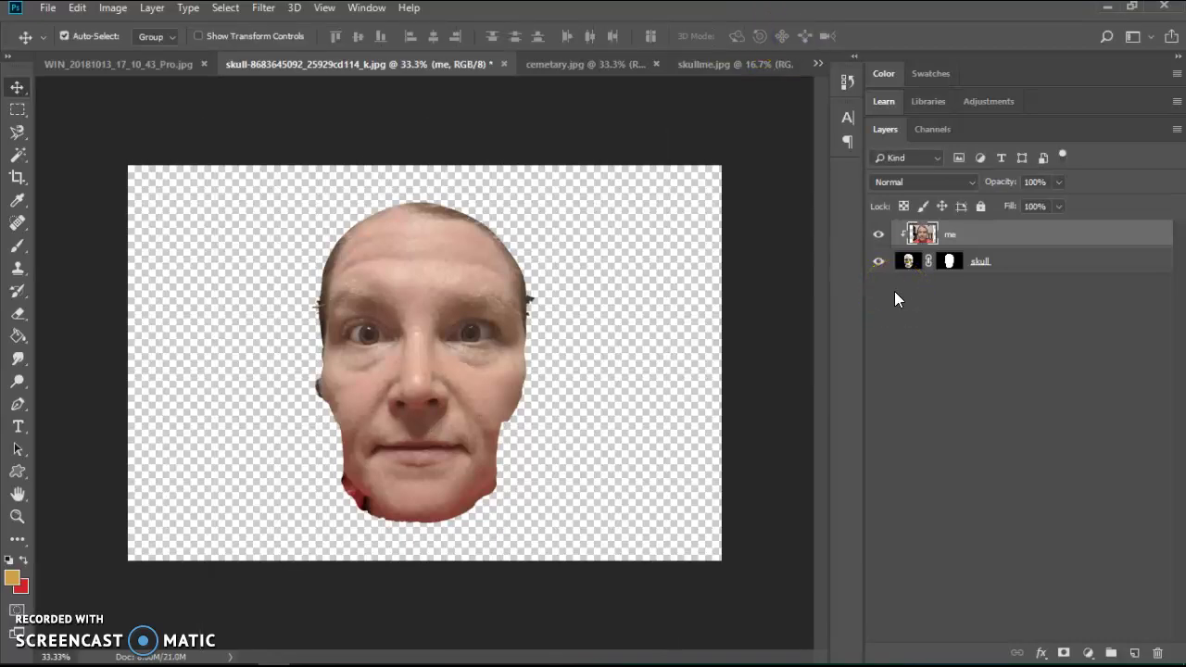
{"action": "left_click_drag", "start_coordinate": [945, 273], "coordinate": [989, 243]}
Mask the me layer and paint it with a 500 black brush over the left eye, cheek and jaw
{"action": "left_click", "coordinate": [990, 243]}
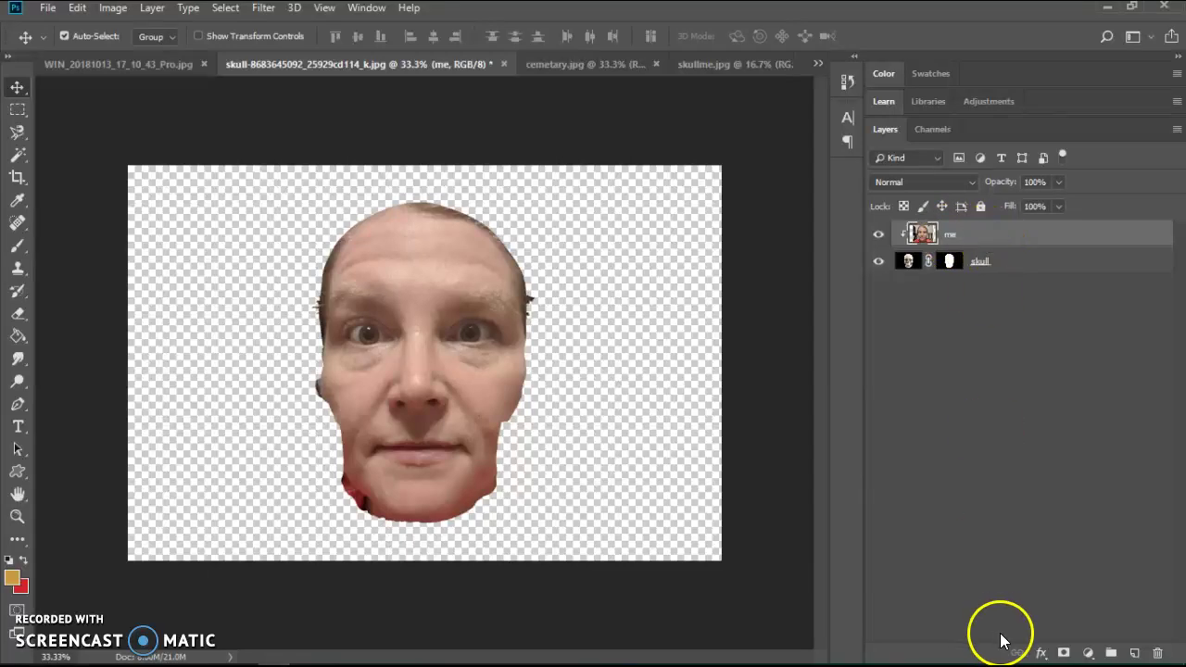
{"action": "left_click", "coordinate": [1063, 653]}
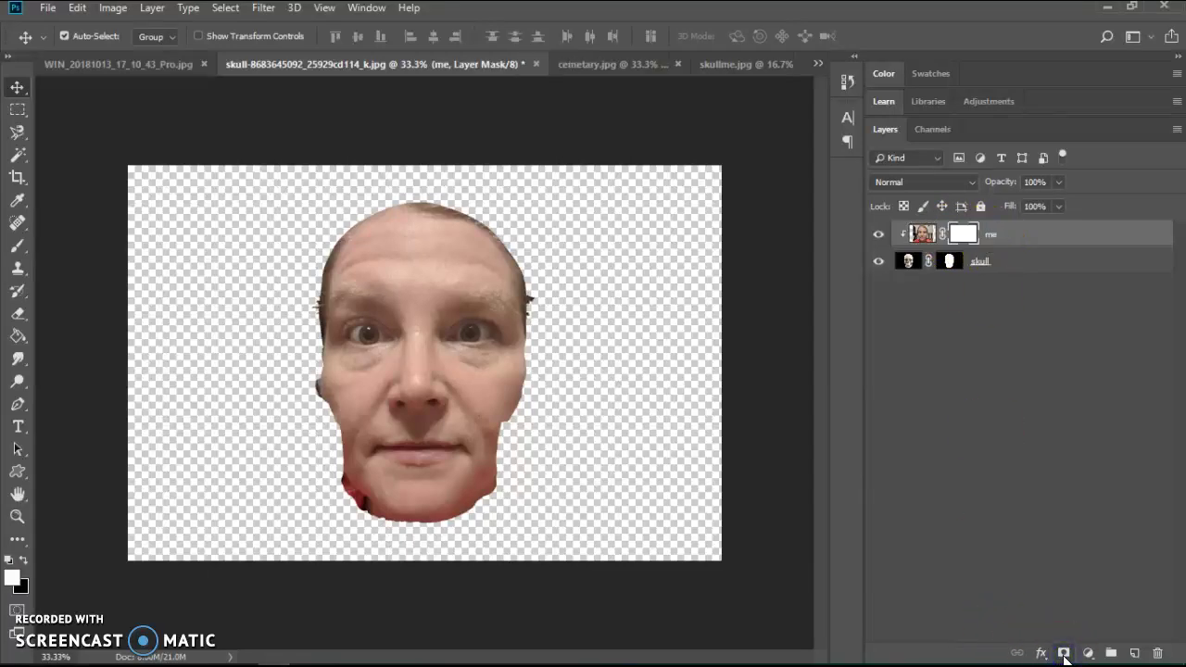
{"action": "left_click", "coordinate": [19, 247]}
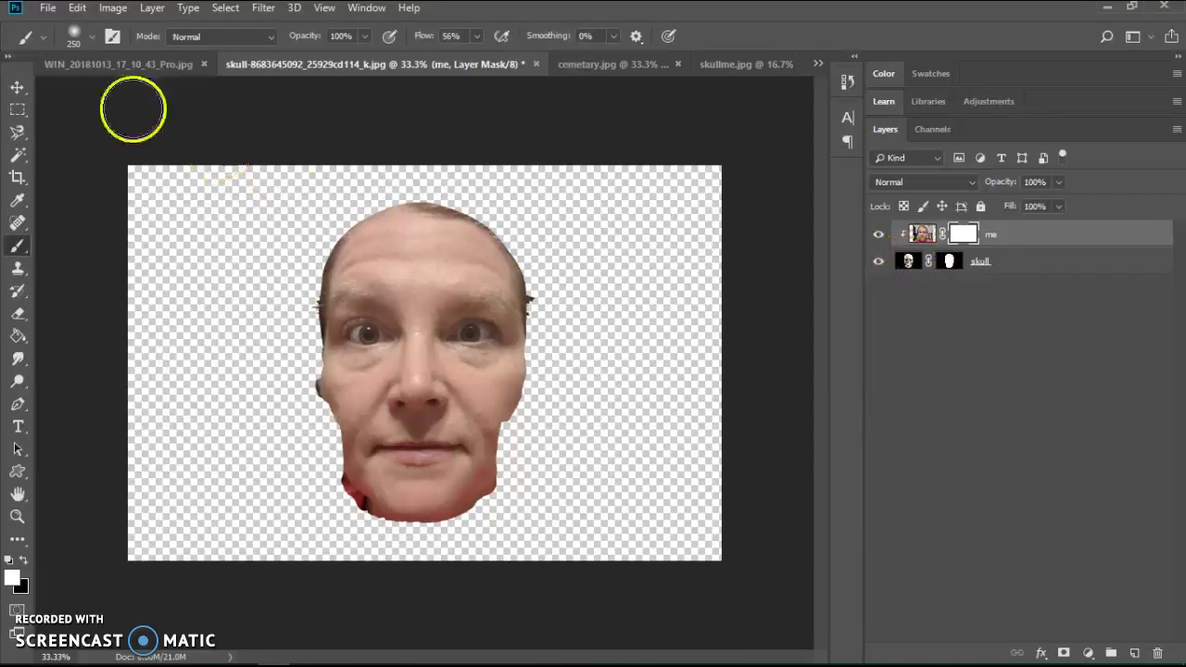
{"action": "left_click", "coordinate": [22, 562]}
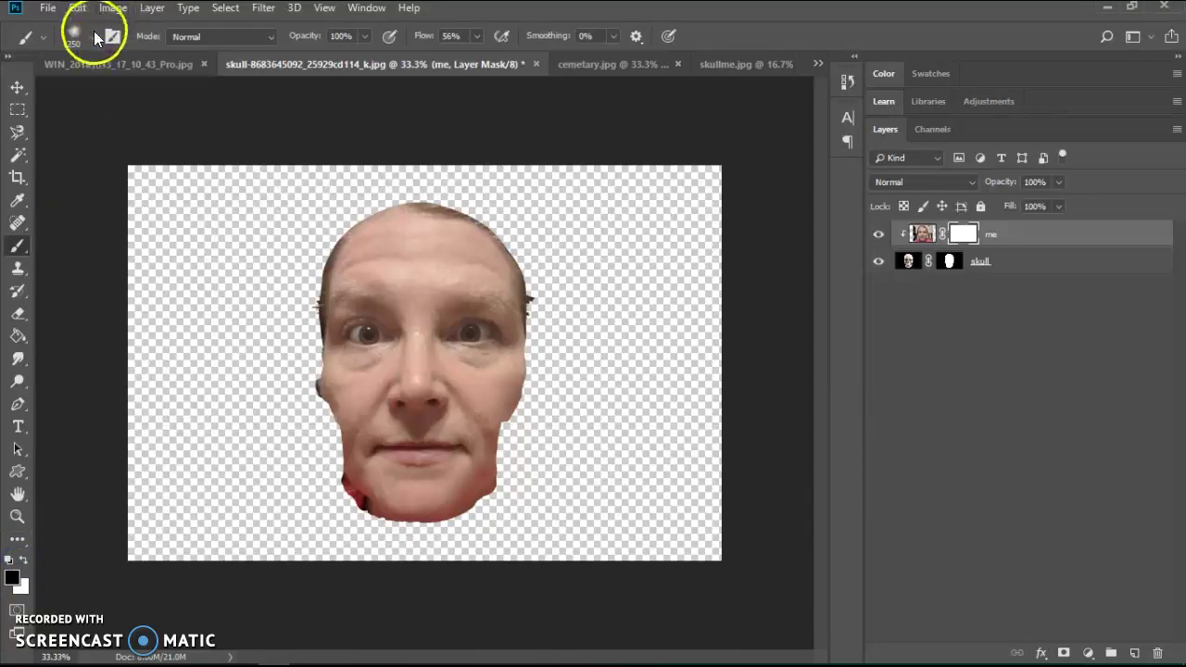
{"action": "mouse_move", "coordinate": [283, 330]}
{"action": "left_mouse_down"}
{"action": "mouse_move", "coordinate": [287, 266]}
{"action": "mouse_move", "coordinate": [285, 298]}
{"action": "mouse_move", "coordinate": [291, 265]}
{"action": "mouse_move", "coordinate": [301, 291]}
{"action": "mouse_move", "coordinate": [319, 271]}
{"action": "mouse_move", "coordinate": [331, 306]}
{"action": "mouse_move", "coordinate": [330, 268]}
{"action": "mouse_move", "coordinate": [318, 357]}
{"action": "mouse_move", "coordinate": [323, 368]}
{"action": "mouse_move", "coordinate": [333, 362]}
{"action": "mouse_move", "coordinate": [332, 381]}
{"action": "mouse_move", "coordinate": [343, 349]}
{"action": "mouse_move", "coordinate": [347, 494]}
{"action": "left_mouse_up"}
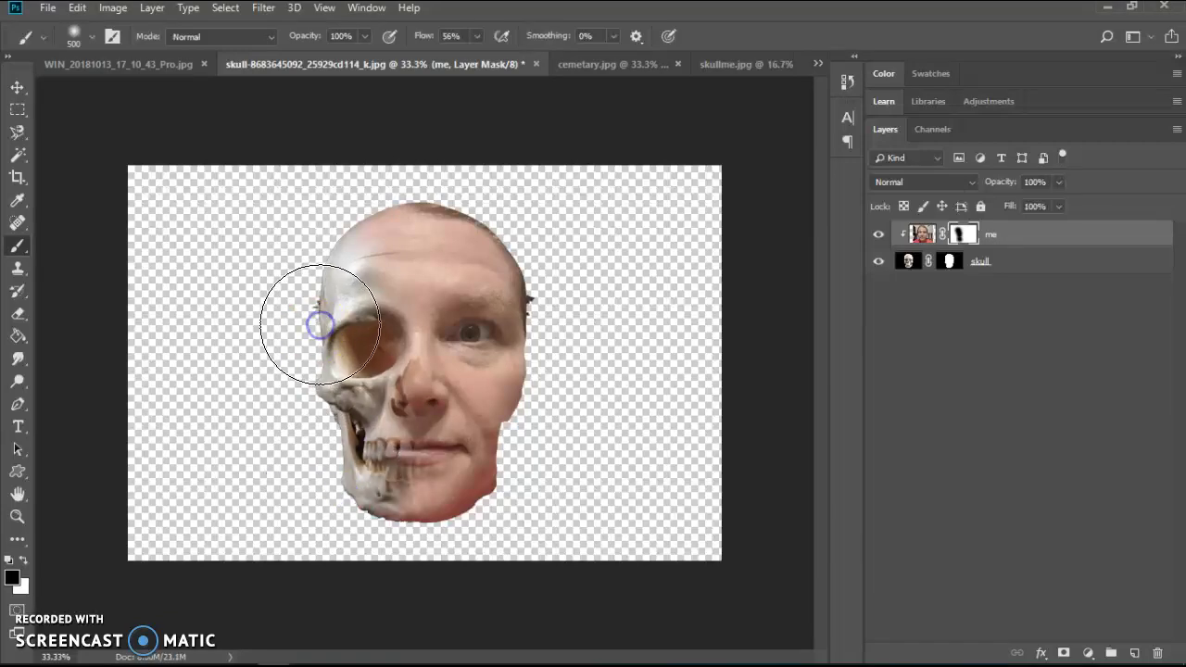
{"action": "mouse_move", "coordinate": [313, 371]}
{"action": "left_mouse_down"}
{"action": "mouse_move", "coordinate": [312, 397]}
{"action": "mouse_move", "coordinate": [366, 396]}
{"action": "mouse_move", "coordinate": [352, 397]}
{"action": "left_mouse_up"}
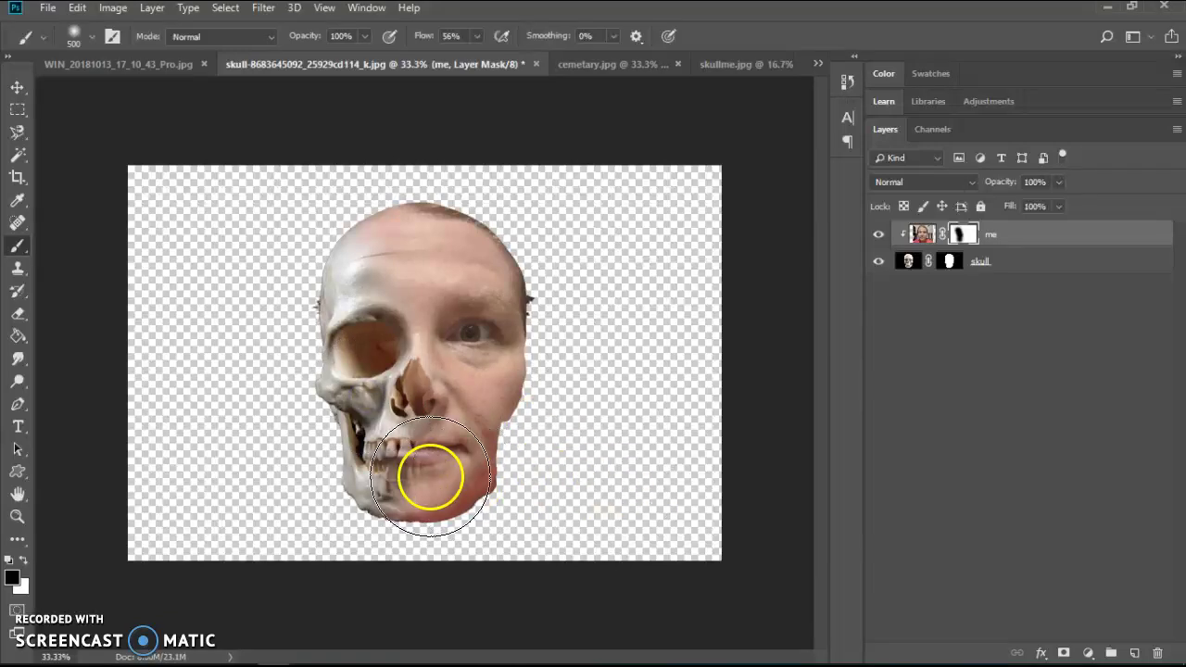
{"action": "mouse_move", "coordinate": [423, 481]}
{"action": "left_mouse_down"}
{"action": "mouse_move", "coordinate": [363, 484]}
{"action": "mouse_move", "coordinate": [584, 491]}
{"action": "mouse_move", "coordinate": [427, 505]}
{"action": "mouse_move", "coordinate": [111, 503]}
{"action": "left_mouse_up"}
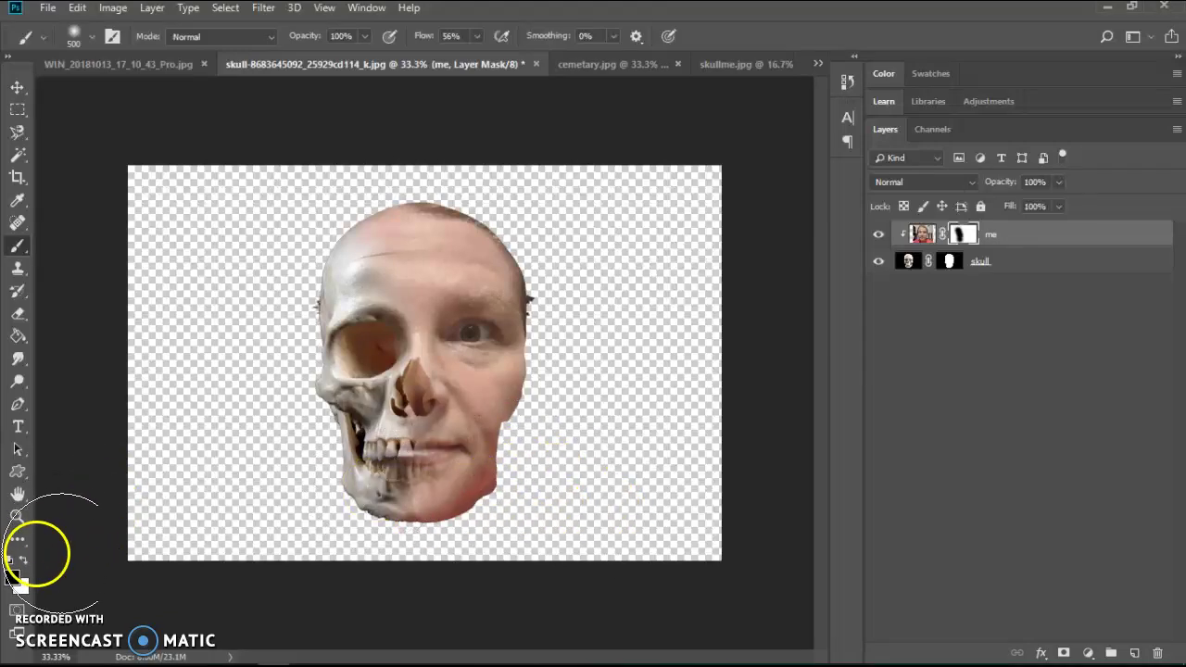
Paint the face back around the lips and cheek with a 250 white brush
{"action": "left_click", "coordinate": [24, 560]}
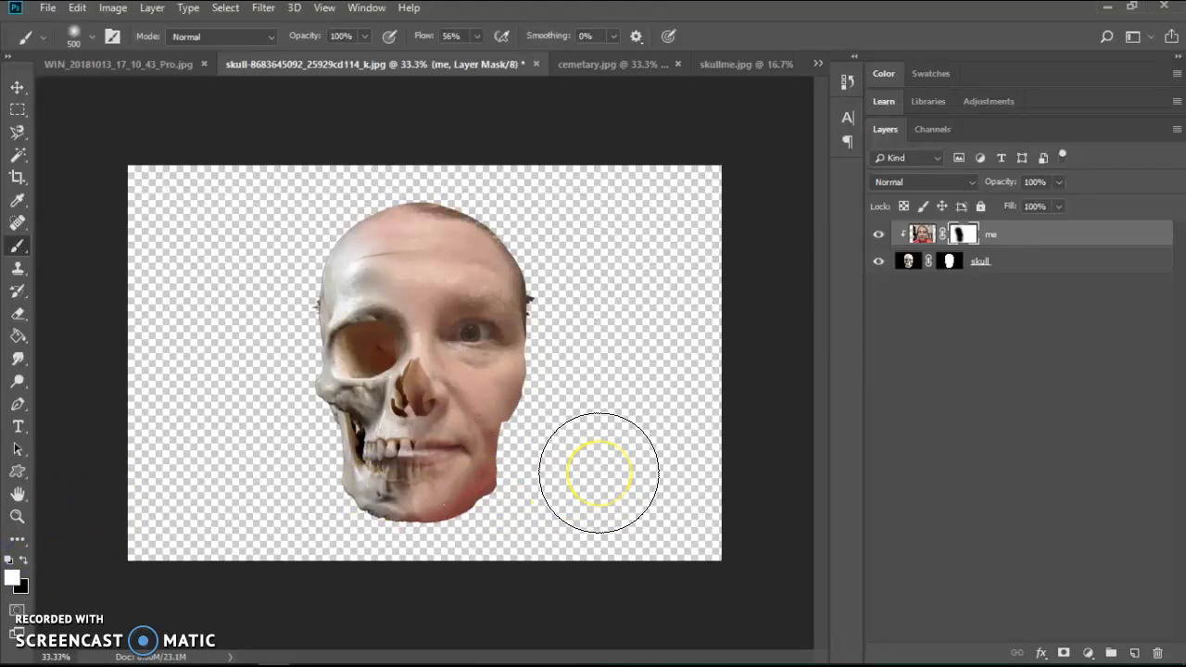
{"action": "key", "text": "bracketright"}
{"action": "key", "text": "bracketright"}
{"action": "key", "text": "bracketleft"}
{"action": "key", "text": "bracketleft"}
{"action": "key", "text": "bracketleft"}
{"action": "key", "text": "bracketleft"}
{"action": "mouse_move", "coordinate": [537, 468]}
{"action": "left_mouse_down"}
{"action": "mouse_move", "coordinate": [453, 466]}
{"action": "mouse_move", "coordinate": [426, 439]}
{"action": "mouse_move", "coordinate": [423, 474]}
{"action": "mouse_move", "coordinate": [445, 501]}
{"action": "mouse_move", "coordinate": [489, 477]}
{"action": "left_mouse_up"}
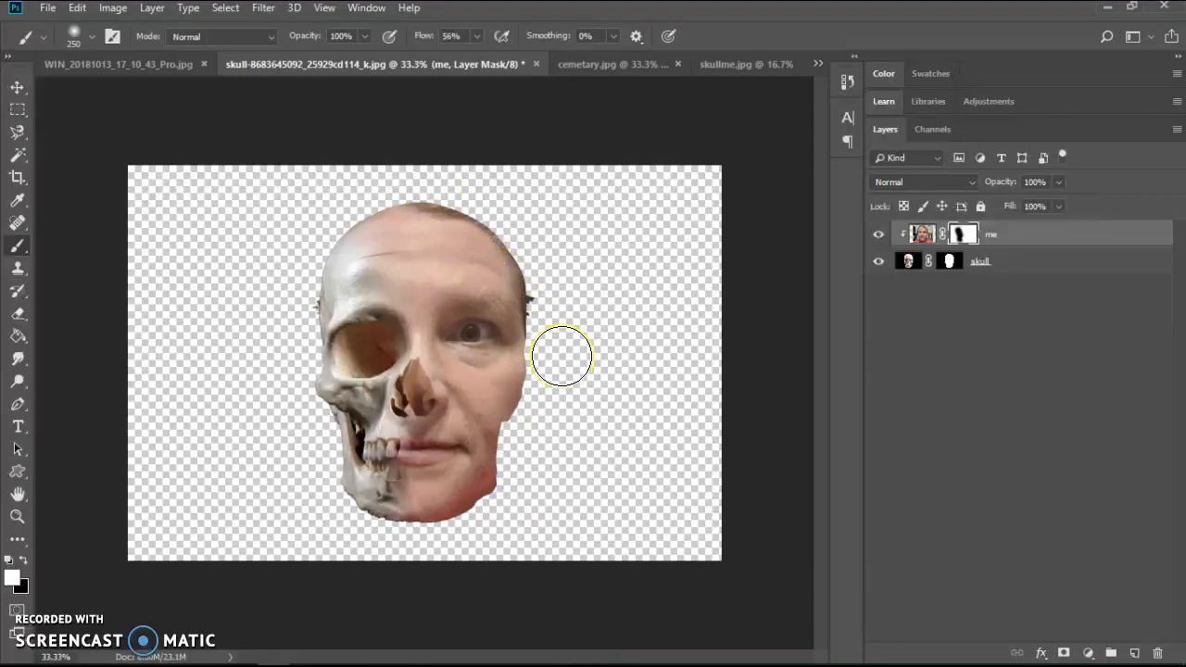
{"action": "mouse_move", "coordinate": [561, 352]}
{"action": "left_mouse_down"}
{"action": "mouse_move", "coordinate": [683, 415]}
{"action": "mouse_move", "coordinate": [531, 431]}
{"action": "mouse_move", "coordinate": [386, 402]}
{"action": "mouse_move", "coordinate": [388, 415]}
{"action": "mouse_move", "coordinate": [333, 416]}
{"action": "mouse_move", "coordinate": [386, 396]}
{"action": "mouse_move", "coordinate": [433, 417]}
{"action": "mouse_move", "coordinate": [414, 360]}
{"action": "mouse_move", "coordinate": [301, 379]}
{"action": "mouse_move", "coordinate": [366, 413]}
{"action": "mouse_move", "coordinate": [347, 473]}
{"action": "mouse_move", "coordinate": [386, 422]}
{"action": "mouse_move", "coordinate": [446, 411]}
{"action": "mouse_move", "coordinate": [396, 327]}
{"action": "mouse_move", "coordinate": [376, 329]}
{"action": "mouse_move", "coordinate": [372, 346]}
{"action": "mouse_move", "coordinate": [335, 336]}
{"action": "left_mouse_up"}
Target the face photo and add a Curves adjustment layer above it
{"action": "left_click", "coordinate": [921, 238]}
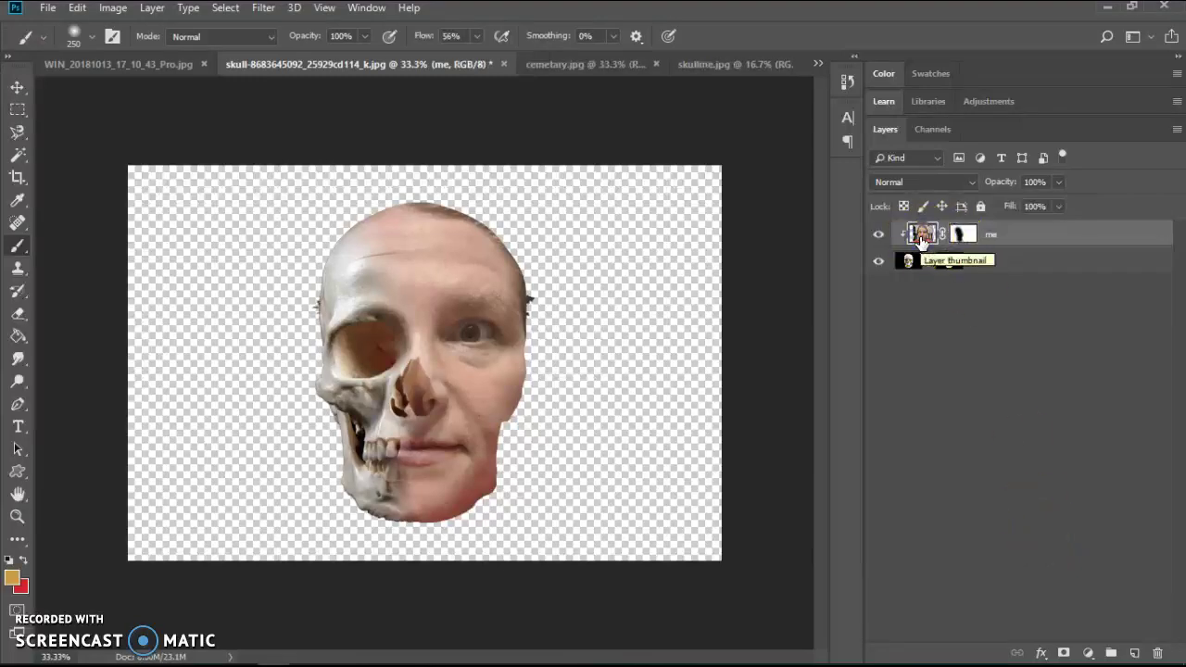
{"action": "left_click", "coordinate": [1010, 412]}
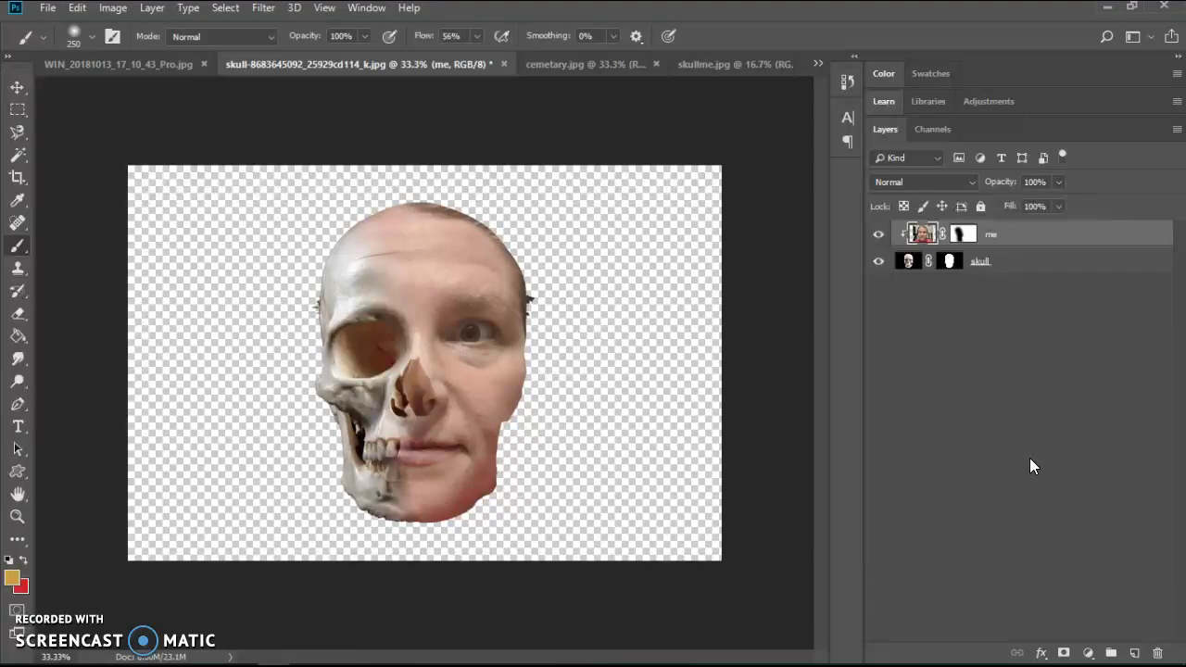
{"action": "left_click", "coordinate": [1090, 653]}
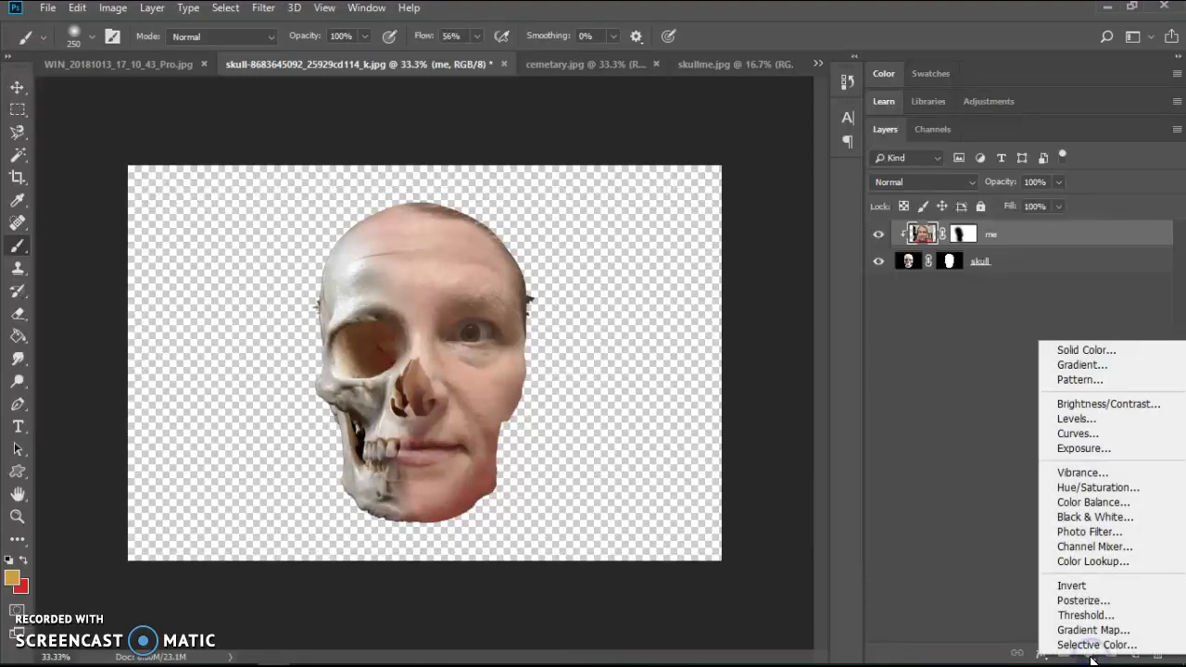
{"action": "left_click", "coordinate": [1075, 421]}
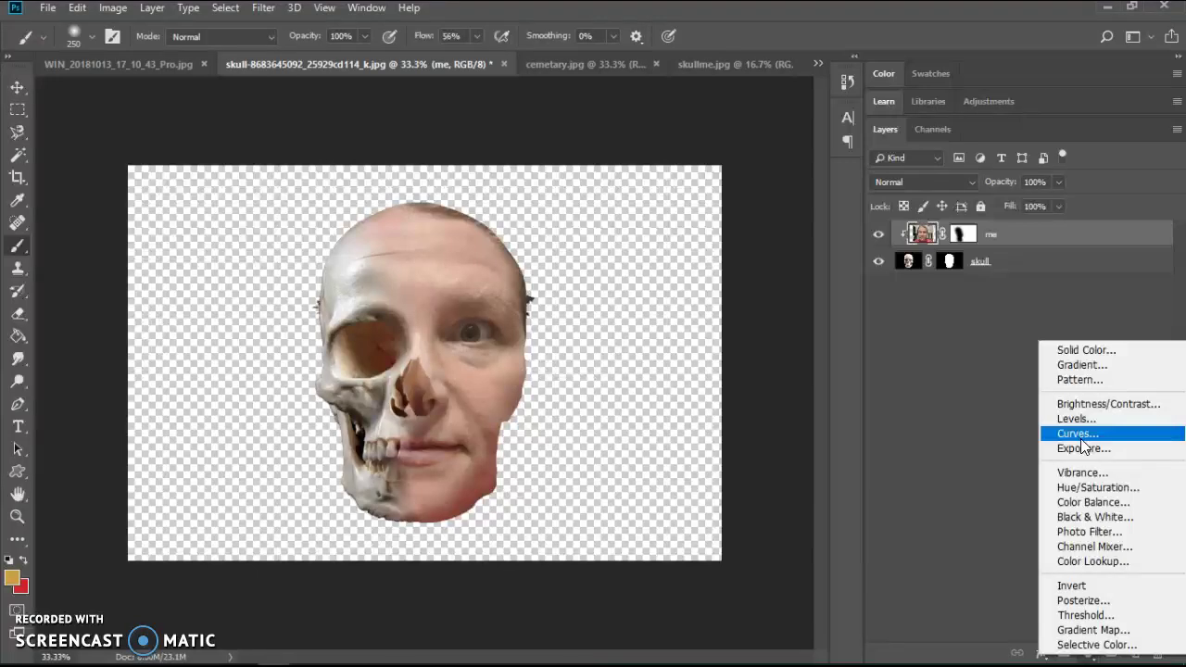
{"action": "left_click", "coordinate": [1074, 434]}
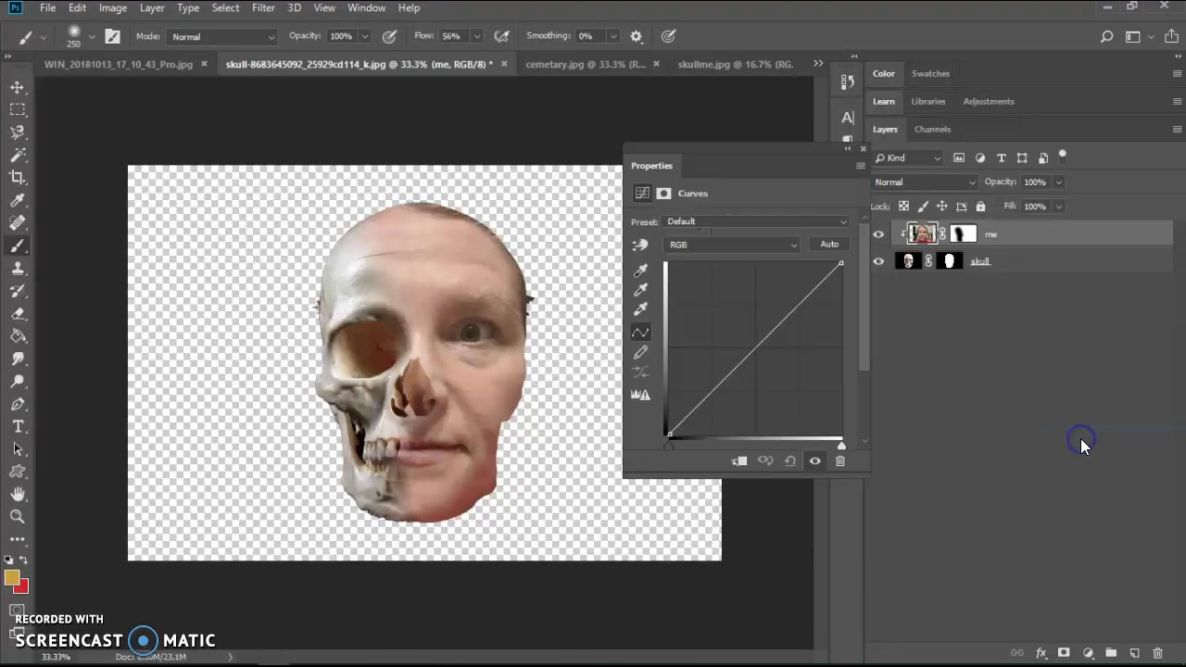
Pull the curve's midtone point down to darken the face, then select the Curves 1 mask
{"action": "left_click", "coordinate": [706, 390]}
{"action": "left_click_drag", "start_coordinate": [706, 390], "coordinate": [699, 380]}
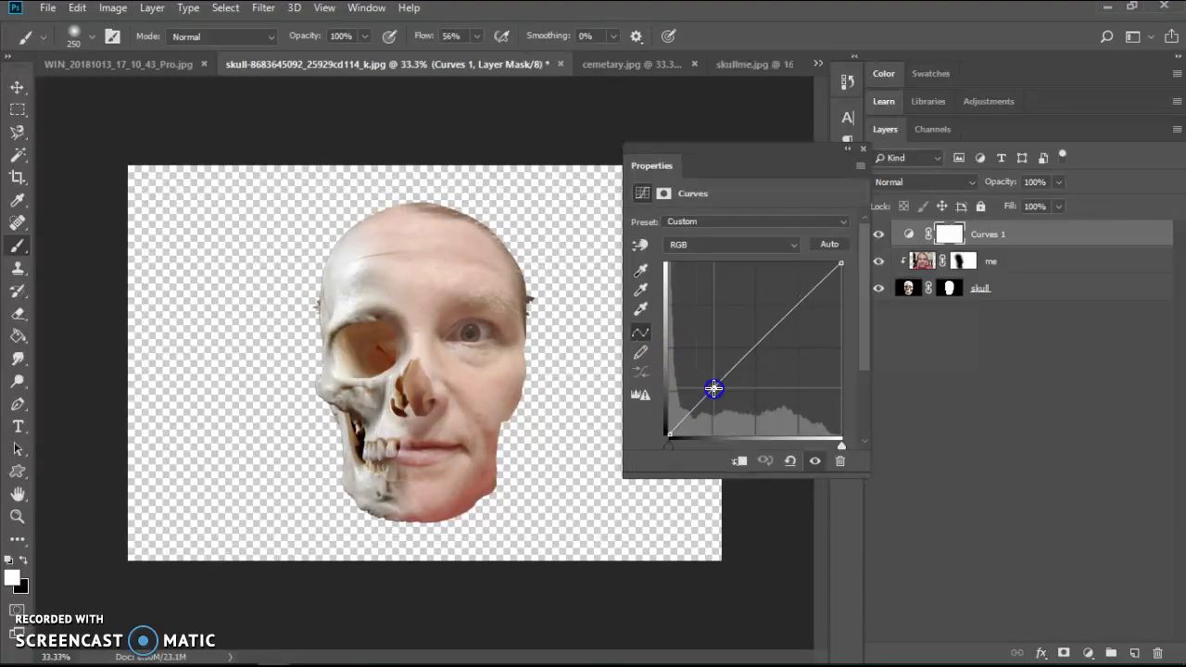
{"action": "left_click_drag", "start_coordinate": [713, 389], "coordinate": [734, 401]}
{"action": "left_click", "coordinate": [949, 233]}
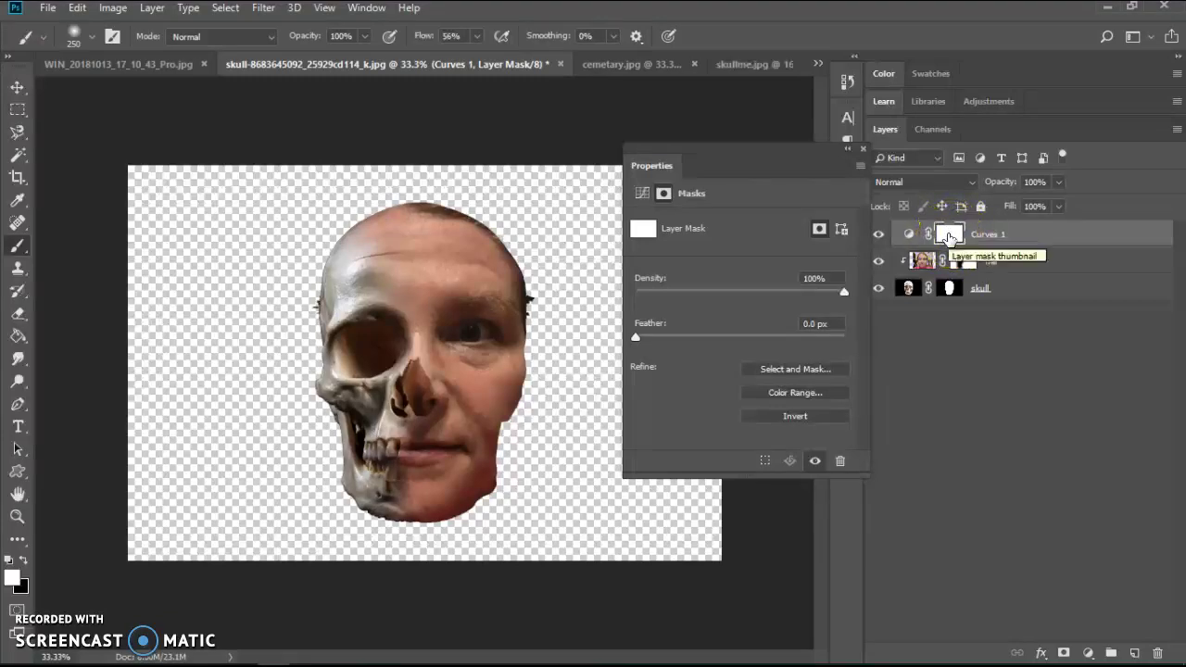
Invert the Curves 1 mask to black and paint white over the right eye
{"action": "left_click", "coordinate": [949, 236]}
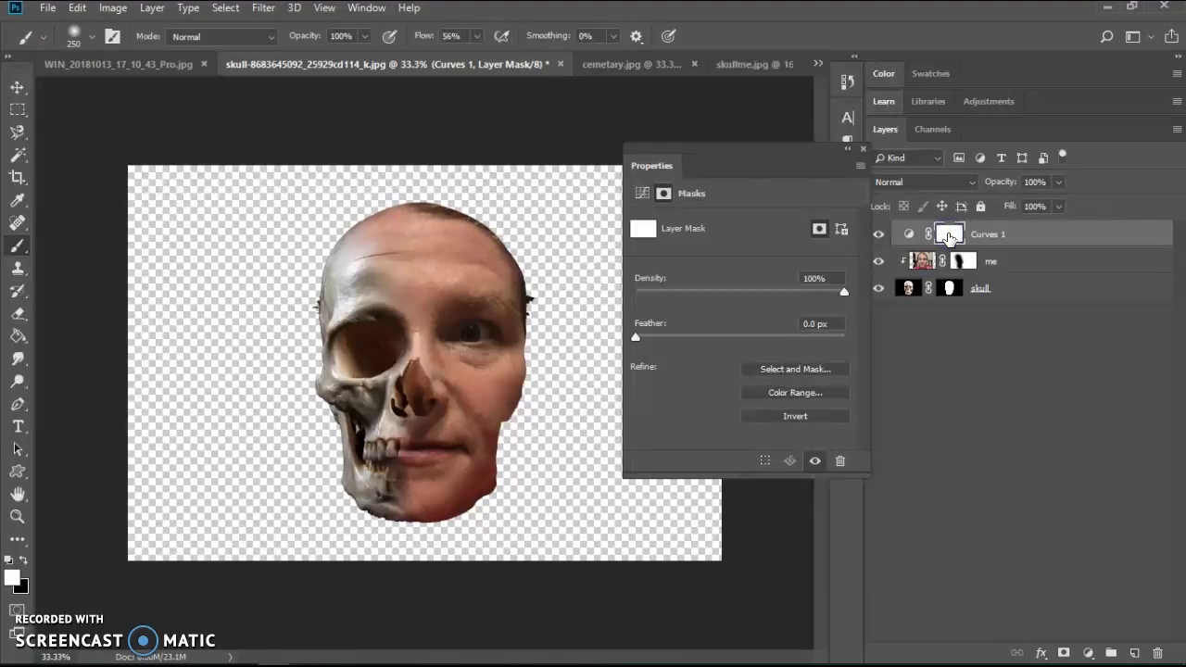
{"action": "key", "text": "ctrl+i"}
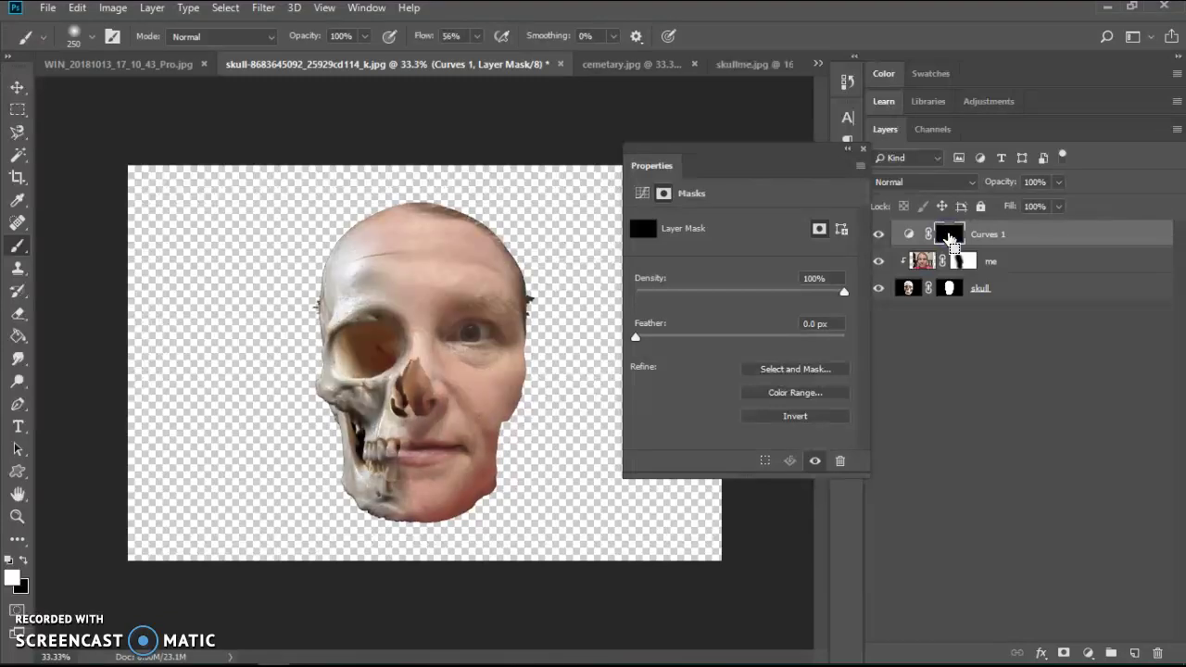
{"action": "left_click", "coordinate": [949, 238]}
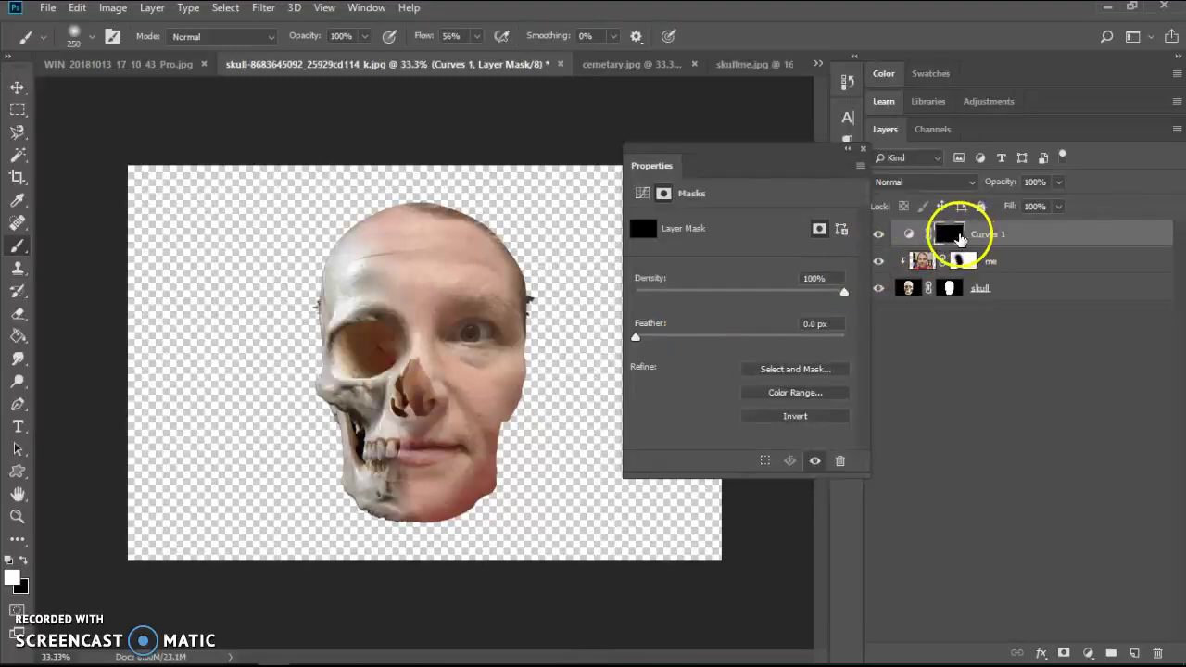
{"action": "left_click", "coordinate": [472, 330]}
{"action": "mouse_move", "coordinate": [466, 344]}
{"action": "left_mouse_down"}
{"action": "mouse_move", "coordinate": [479, 330]}
{"action": "mouse_move", "coordinate": [467, 333]}
{"action": "mouse_move", "coordinate": [466, 361]}
{"action": "left_mouse_up"}
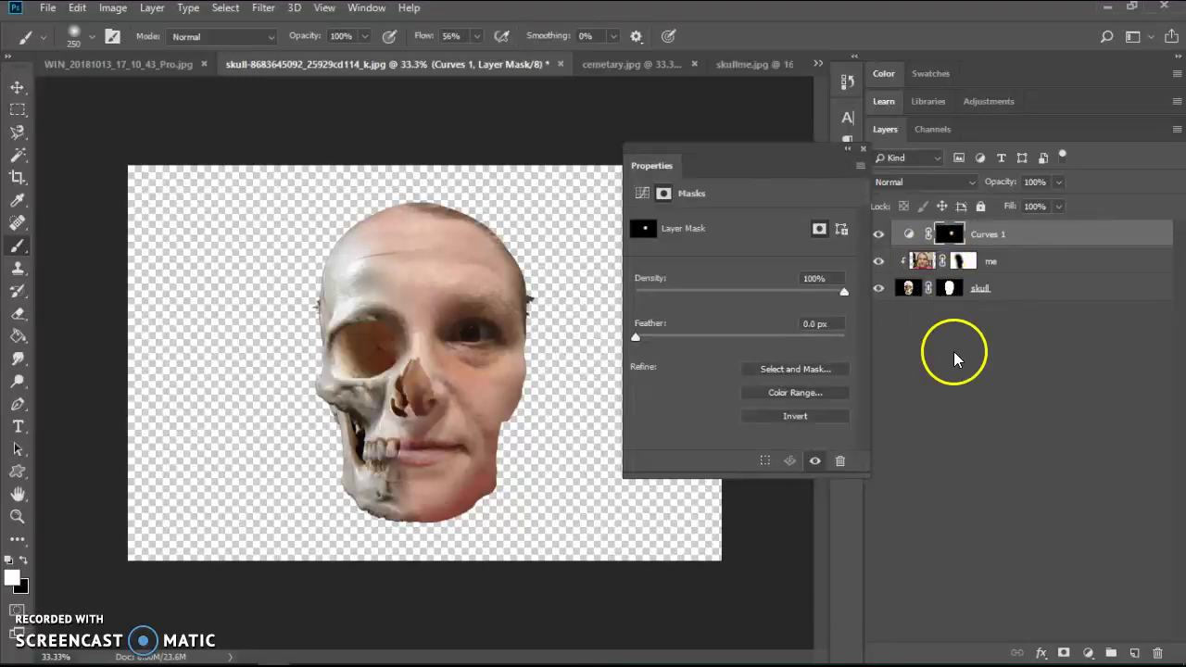
Select the lower part of the cemetery photo and copy it into the skull document
{"action": "left_click", "coordinate": [636, 63]}
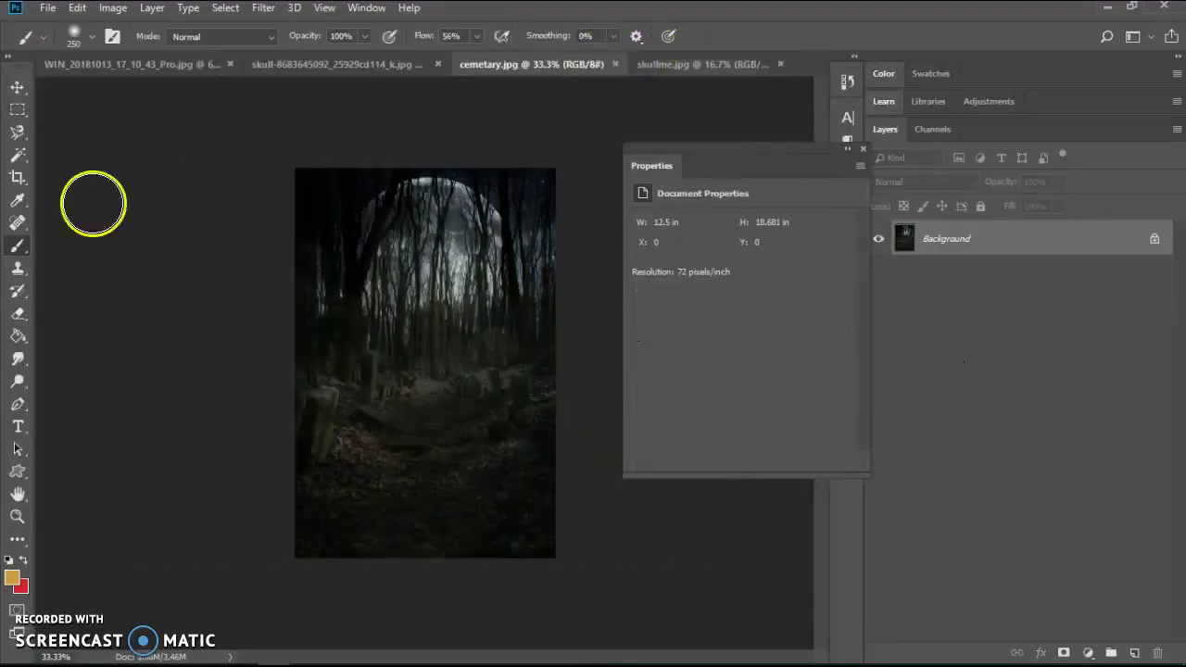
{"action": "left_click", "coordinate": [17, 111]}
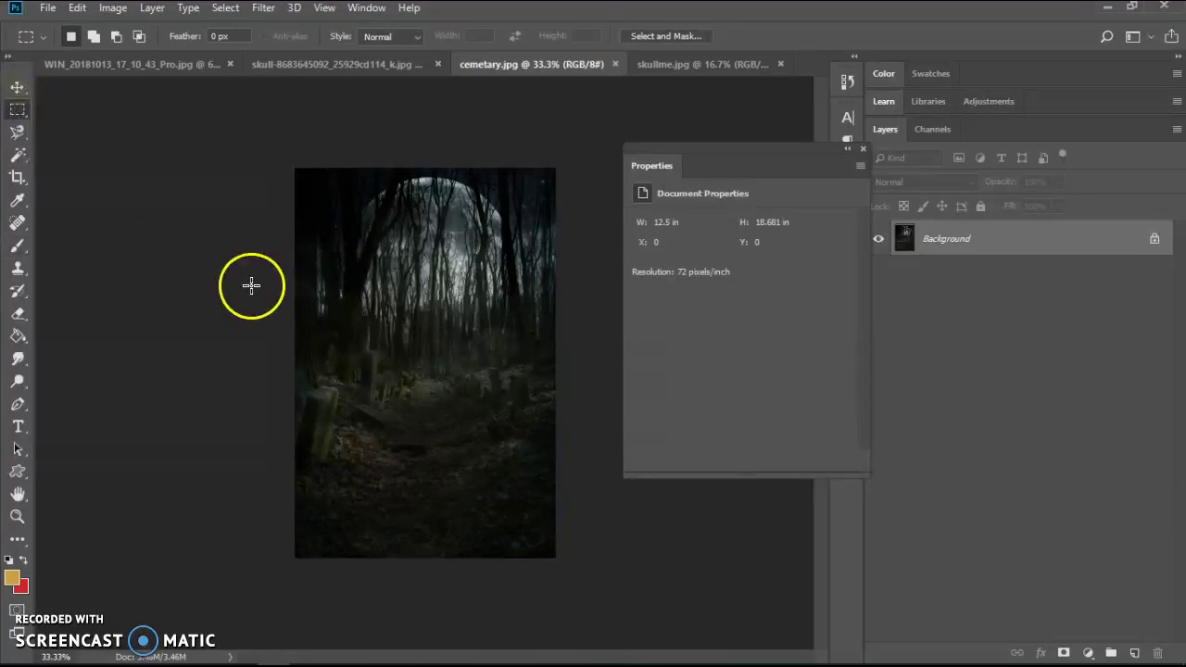
{"action": "left_click_drag", "start_coordinate": [294, 321], "coordinate": [562, 558]}
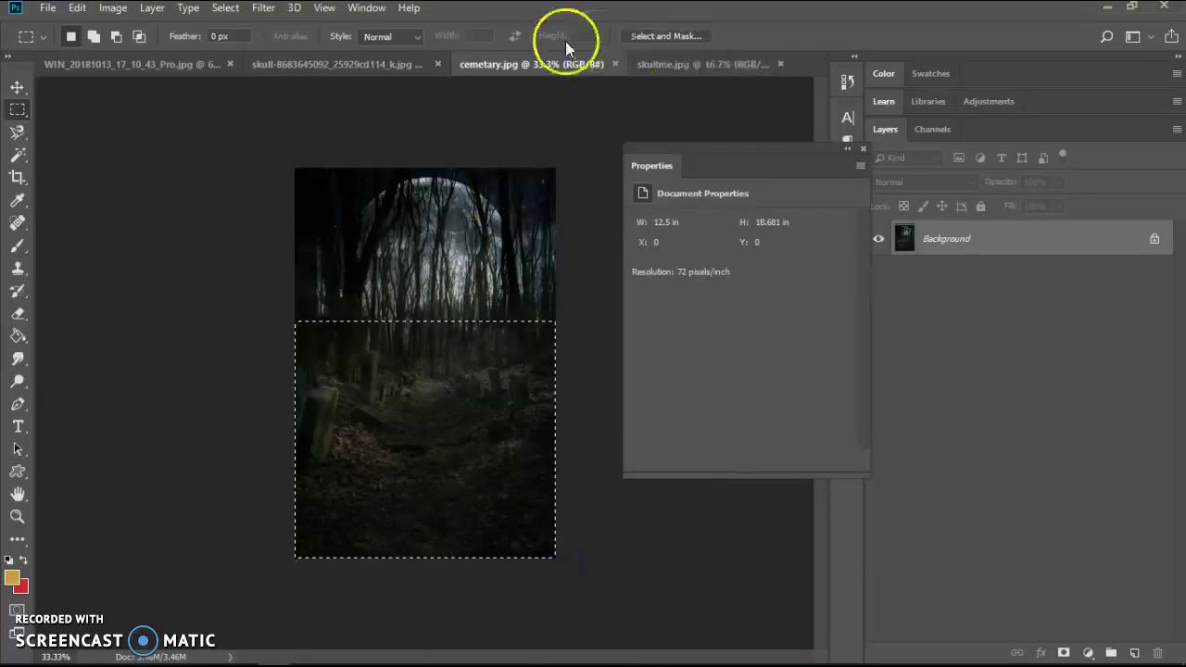
{"action": "left_click_drag", "start_coordinate": [540, 67], "coordinate": [689, 177]}
{"action": "left_click", "coordinate": [18, 87]}
{"action": "left_click_drag", "start_coordinate": [709, 516], "coordinate": [190, 417]}
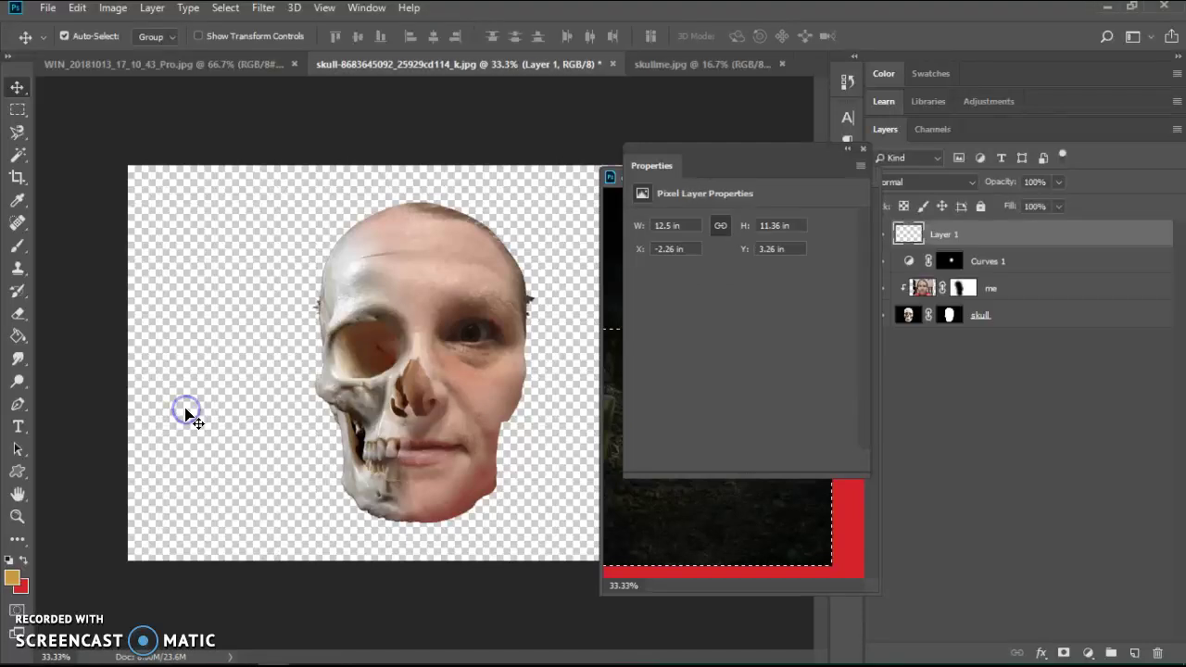
{"action": "left_click", "coordinate": [863, 148]}
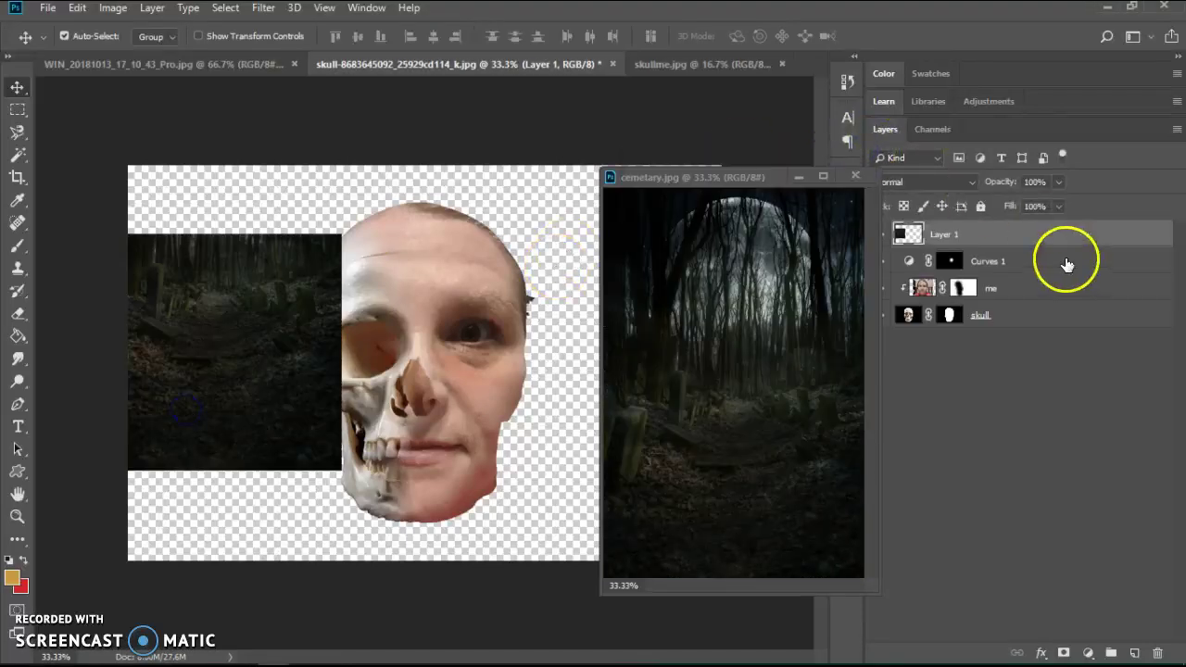
{"action": "left_click", "coordinate": [785, 180]}
{"action": "left_click_drag", "start_coordinate": [758, 171], "coordinate": [702, 51]}
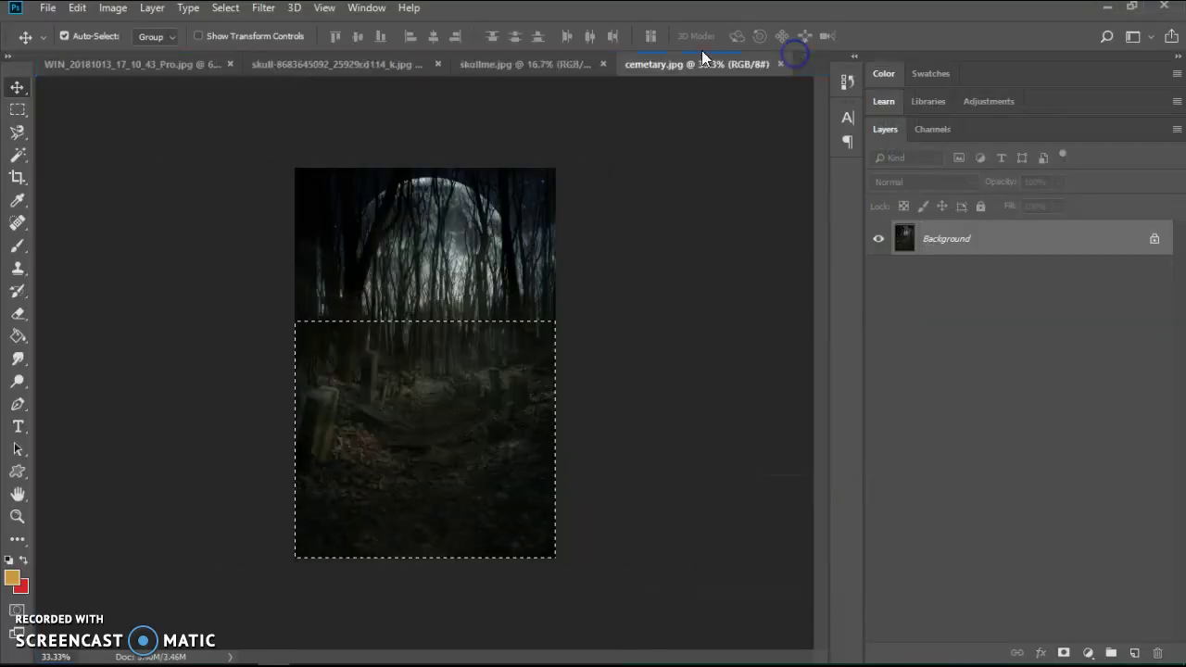
Move cemetery Layer 1 below the skull and scale it about 256% to fill the canvas
{"action": "left_click", "coordinate": [169, 65]}
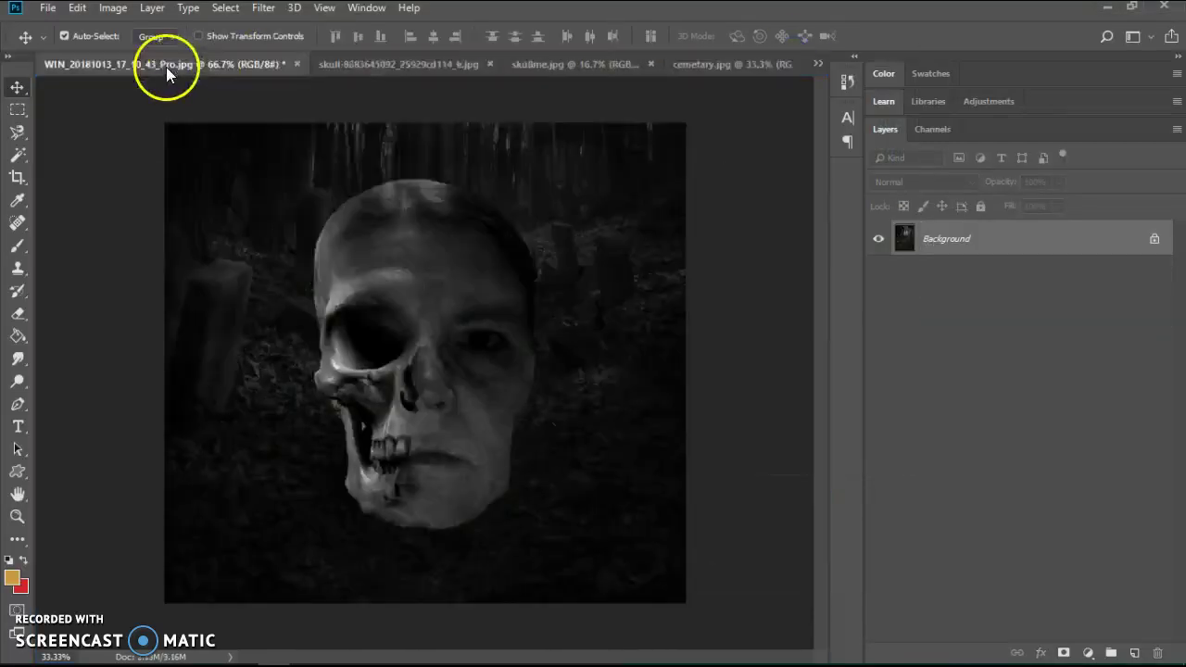
{"action": "left_click", "coordinate": [389, 67]}
{"action": "left_click_drag", "start_coordinate": [1001, 248], "coordinate": [1016, 332]}
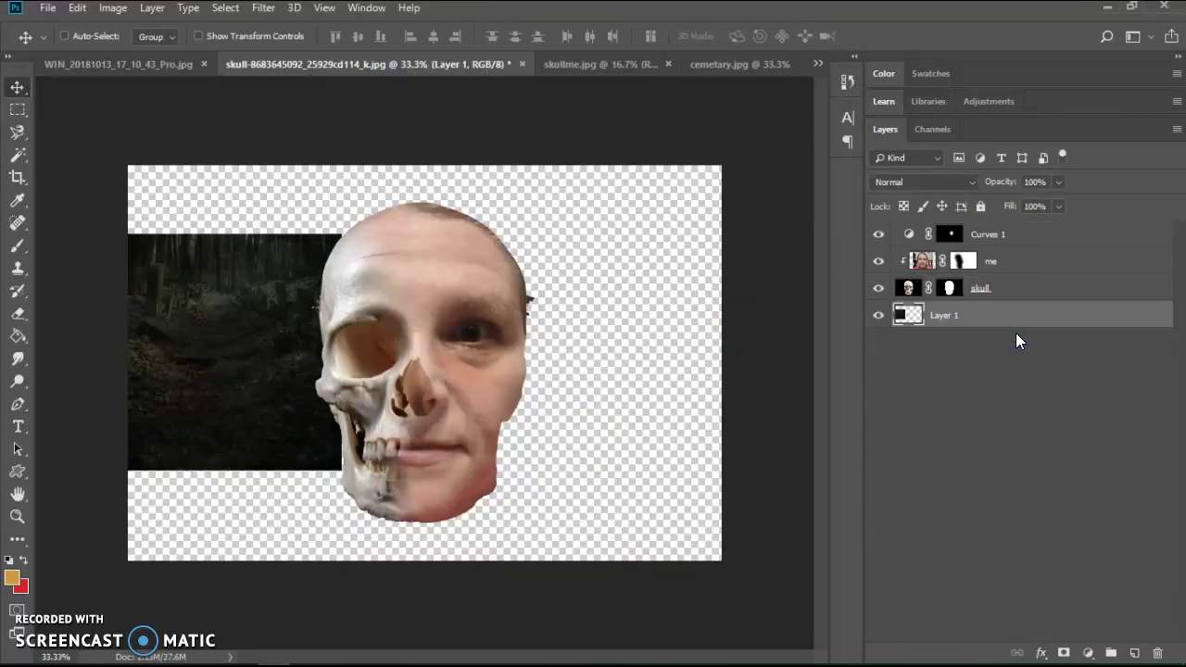
{"action": "key", "text": "ctrl+t"}
{"action": "left_click_drag", "start_coordinate": [341, 470], "coordinate": [906, 660]}
{"action": "left_click_drag", "start_coordinate": [542, 549], "coordinate": [594, 444]}
{"action": "key", "text": "Return"}
Clip the Curves 1 adjustment to the me face layer with Create Clipping Mask
{"action": "left_click", "coordinate": [925, 455]}
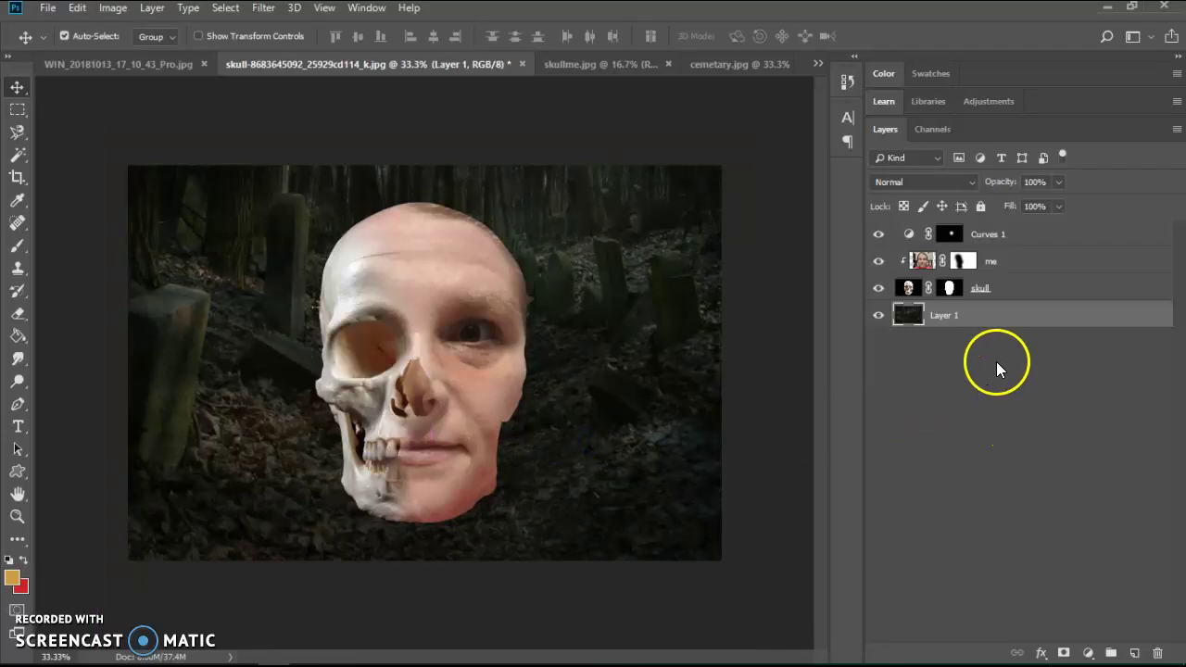
{"action": "left_click", "coordinate": [1006, 237]}
{"action": "left_click", "coordinate": [1052, 470]}
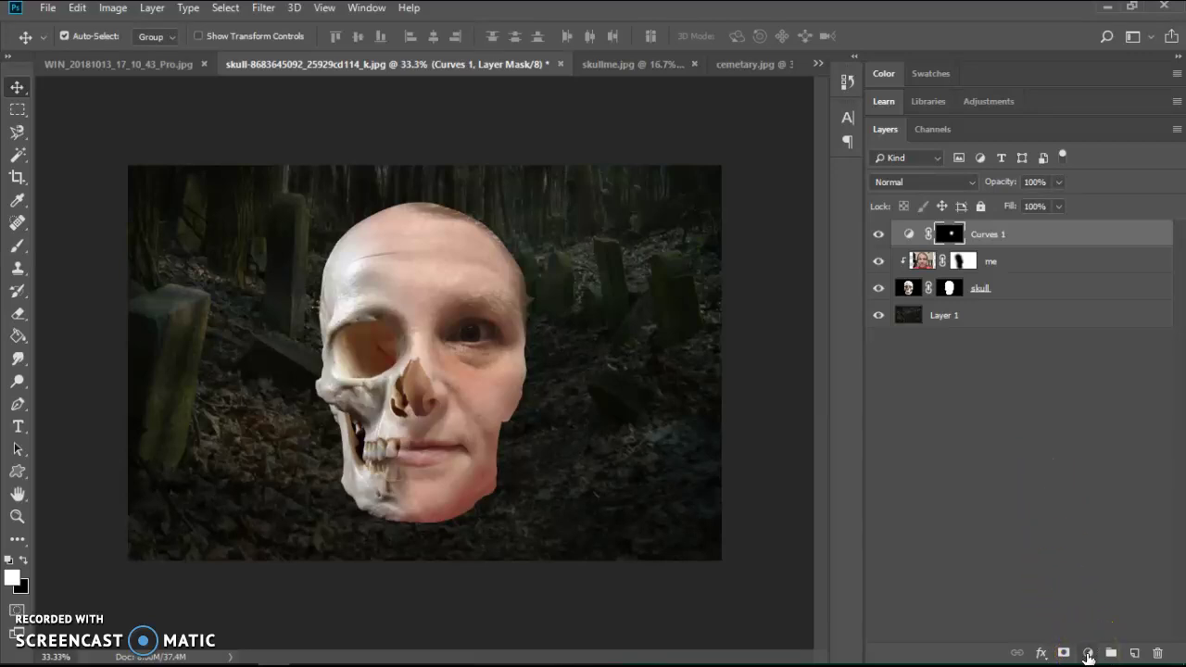
{"action": "left_click_drag", "start_coordinate": [968, 312], "coordinate": [914, 246]}
{"action": "left_click", "coordinate": [945, 233]}
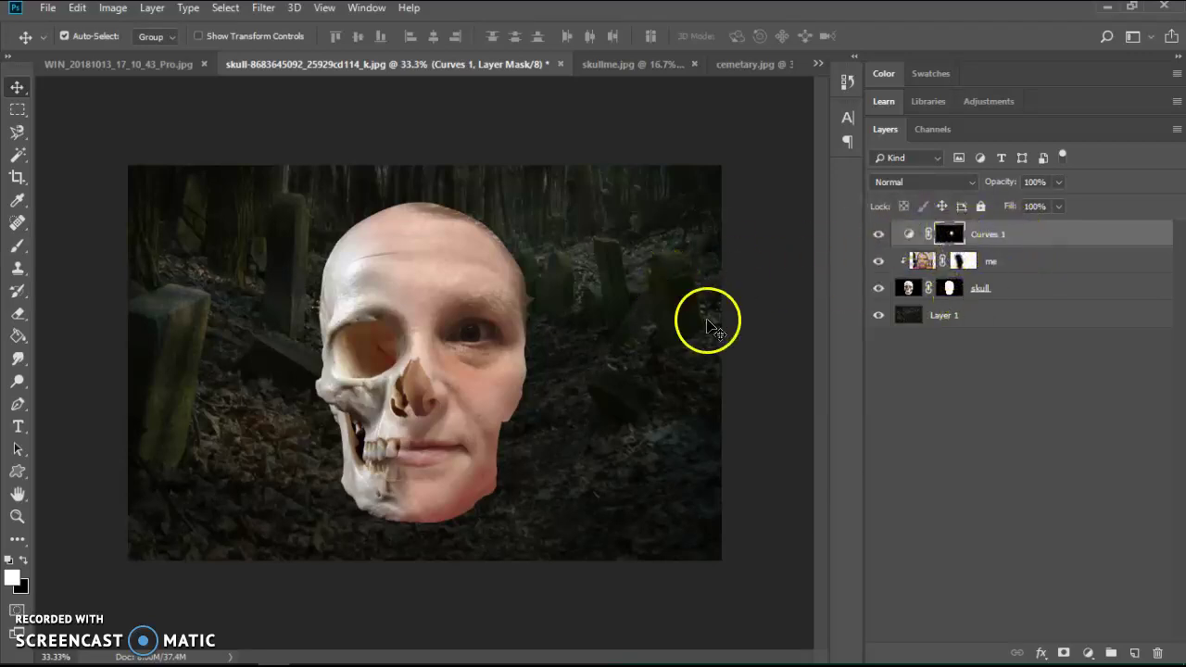
{"action": "right_click", "coordinate": [1073, 239]}
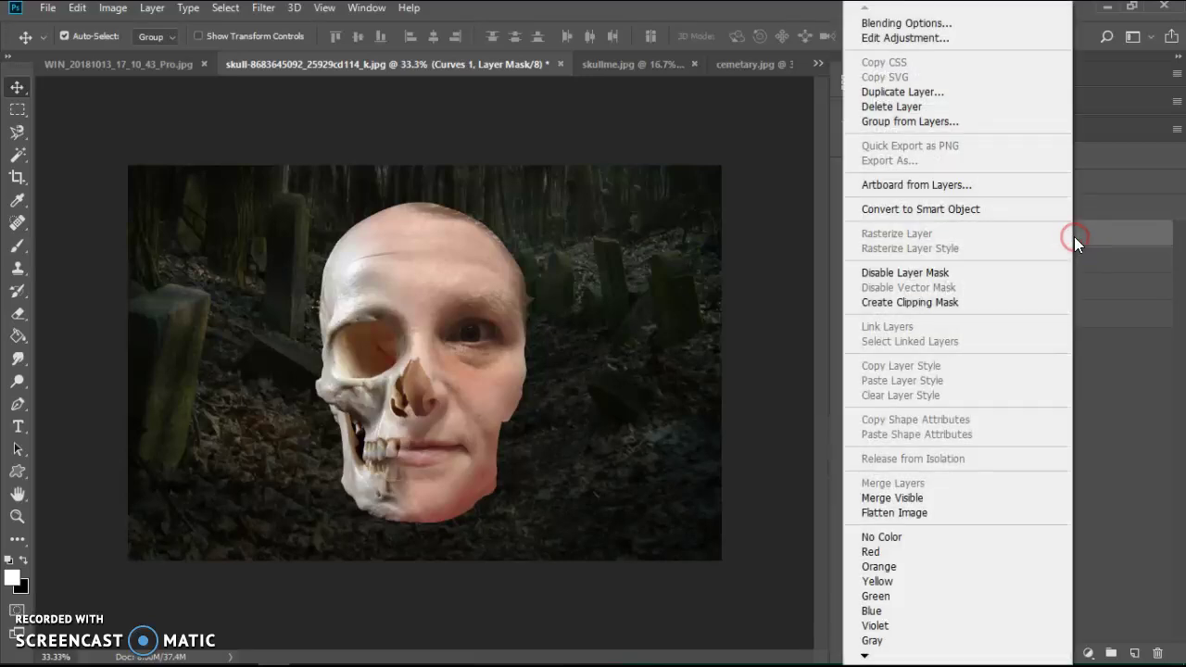
{"action": "left_click", "coordinate": [974, 305]}
{"action": "double_click", "coordinate": [996, 233]}
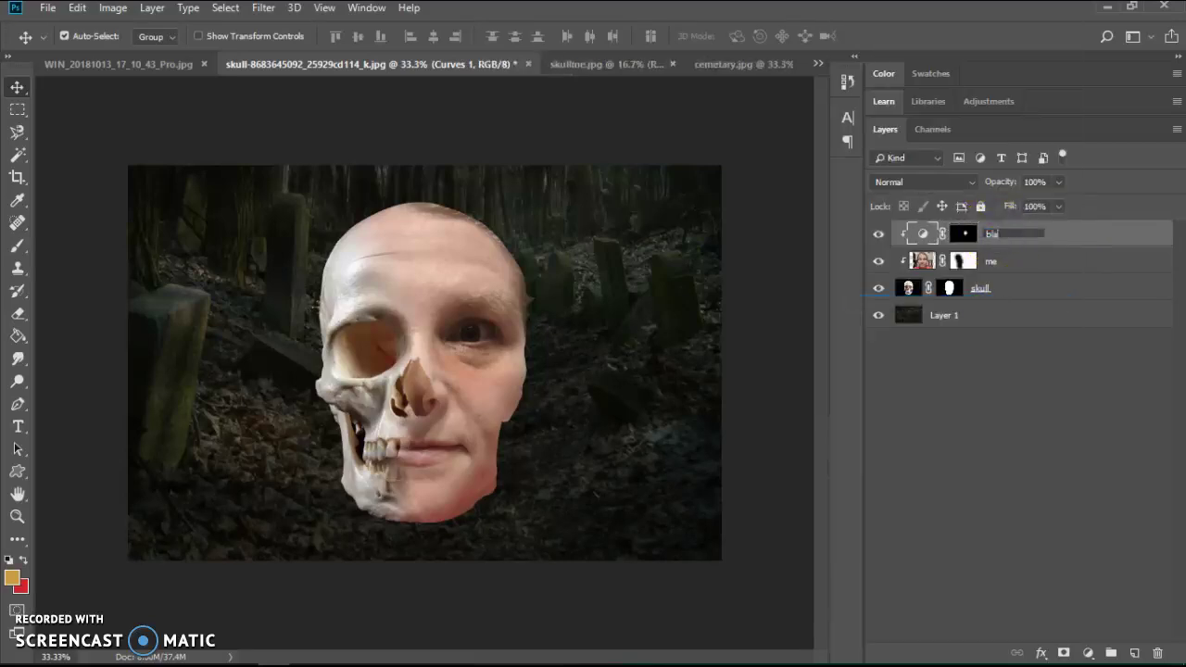
Rename the Curves 1 layer to 'black the eye'
{"action": "type", "text": "black the eye"}
{"action": "key", "text": "Return"}
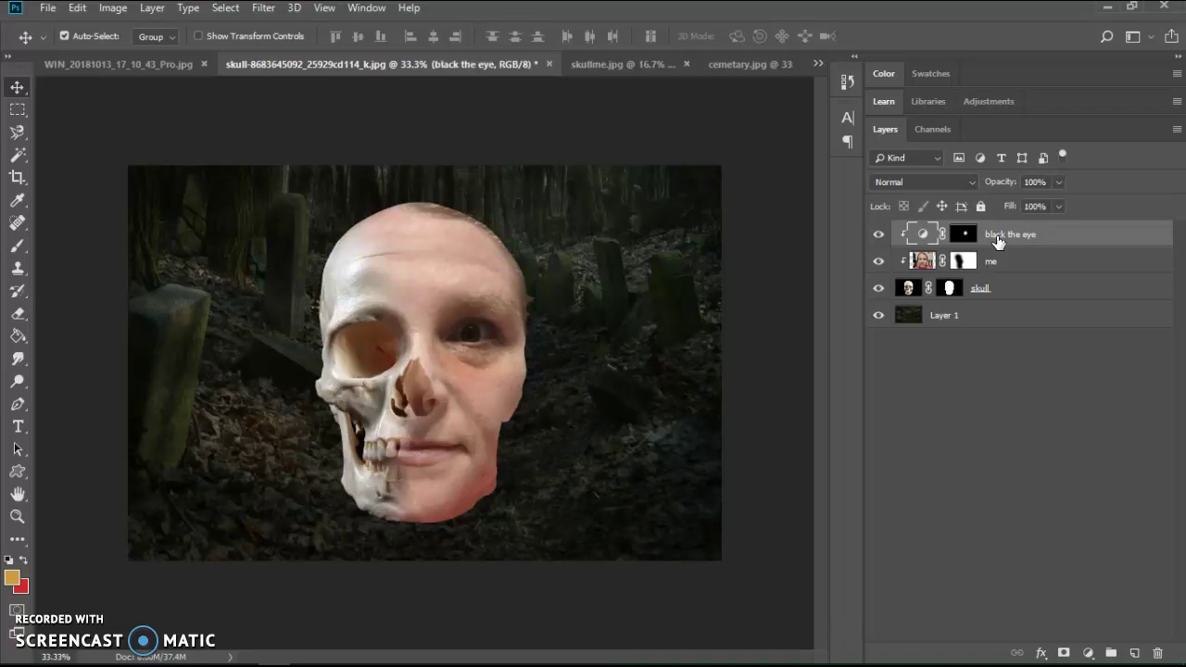
{"action": "left_click", "coordinate": [1066, 383]}
Add a Black & White adjustment layer with Reds -56 and Yellows 27
{"action": "left_click", "coordinate": [1088, 653]}
{"action": "left_click", "coordinate": [1084, 512]}
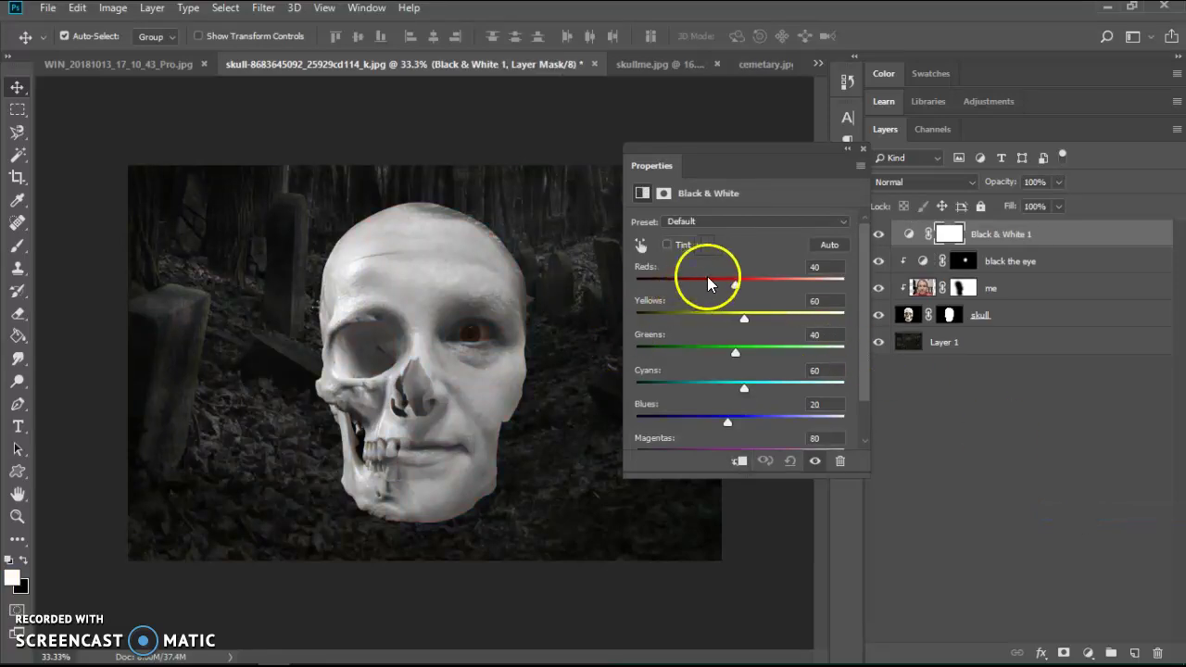
{"action": "left_click_drag", "start_coordinate": [732, 284], "coordinate": [696, 285]}
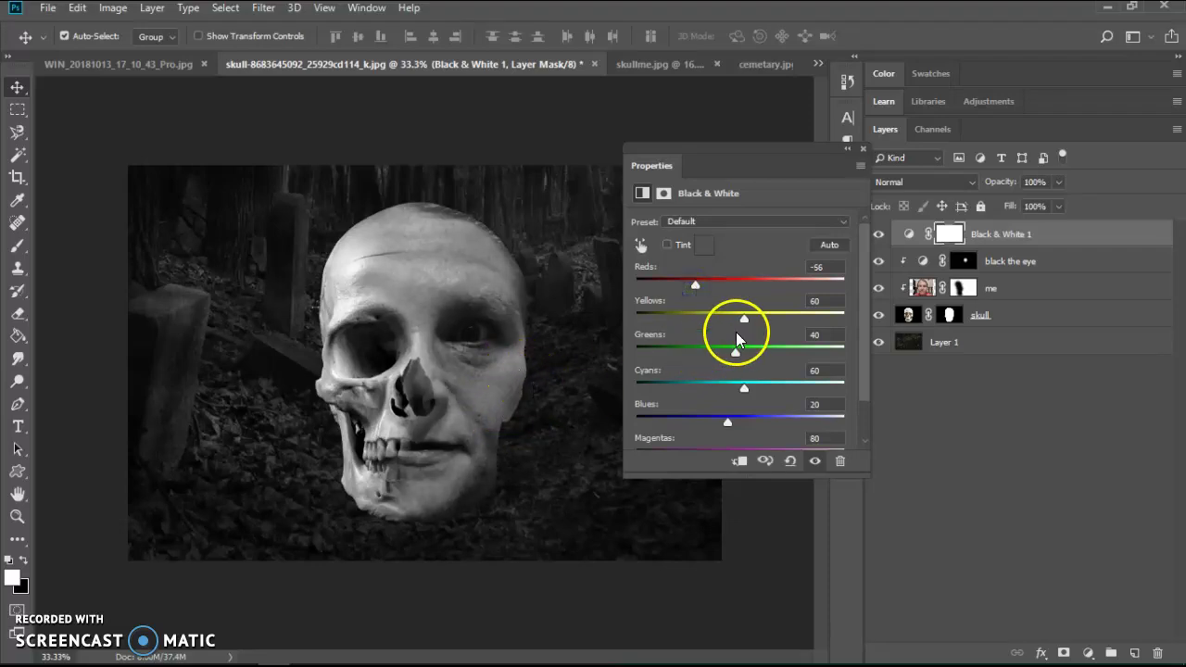
{"action": "mouse_move", "coordinate": [744, 319]}
{"action": "left_mouse_down"}
{"action": "mouse_move", "coordinate": [712, 321]}
{"action": "mouse_move", "coordinate": [730, 322]}
{"action": "mouse_move", "coordinate": [731, 338]}
{"action": "left_mouse_up"}
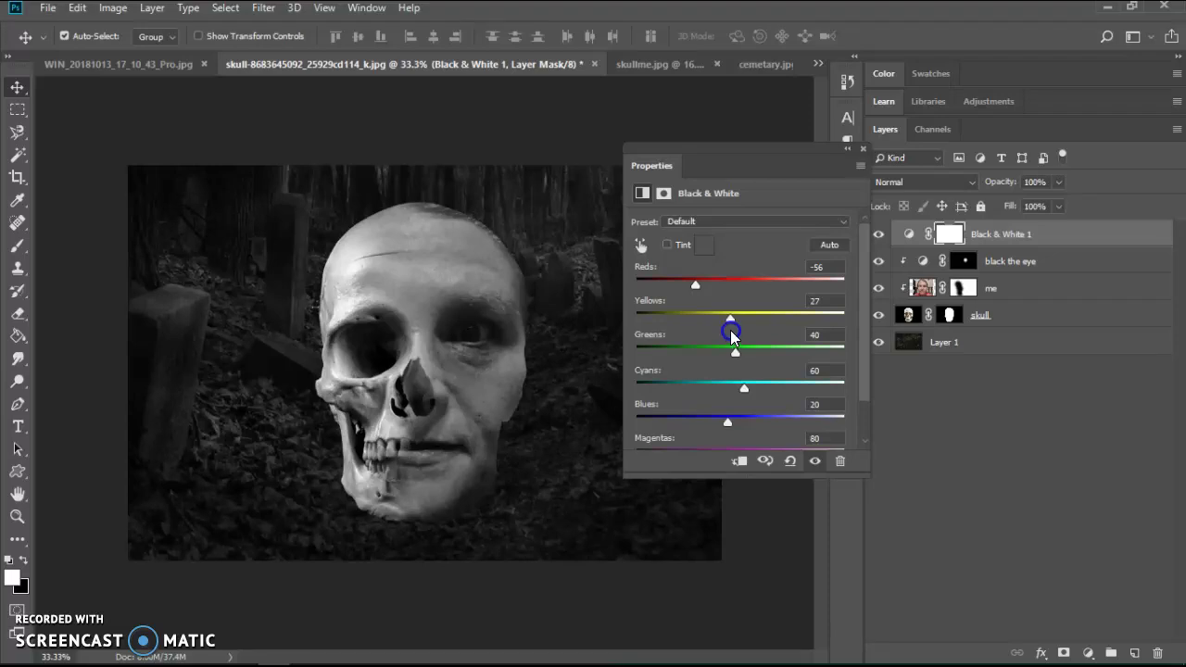
{"action": "left_click_drag", "start_coordinate": [948, 315], "coordinate": [1074, 284]}
Link the me and 'black the eye' layers and nudge the face slightly down
{"action": "left_click", "coordinate": [1073, 288]}
{"action": "left_click", "coordinate": [1077, 269]}
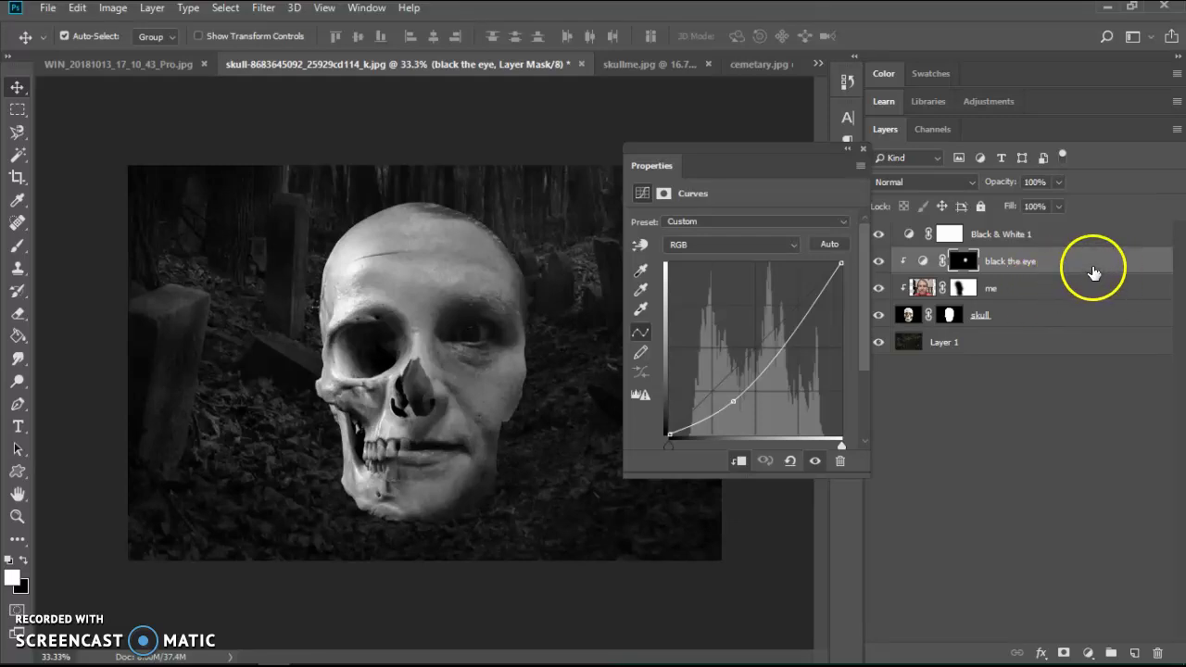
{"action": "right_click", "coordinate": [1092, 268]}
{"action": "left_click", "coordinate": [1137, 289]}
{"action": "left_click", "coordinate": [1139, 289], "text": "shift"}
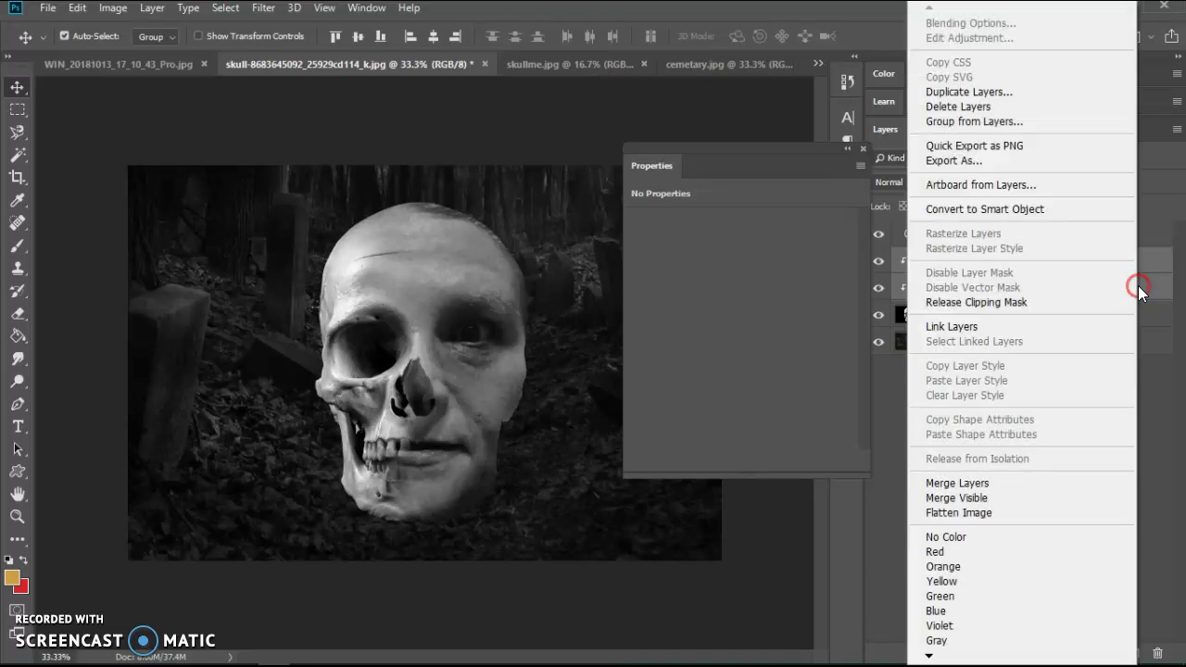
{"action": "right_click", "coordinate": [1138, 287]}
{"action": "left_click", "coordinate": [1072, 327]}
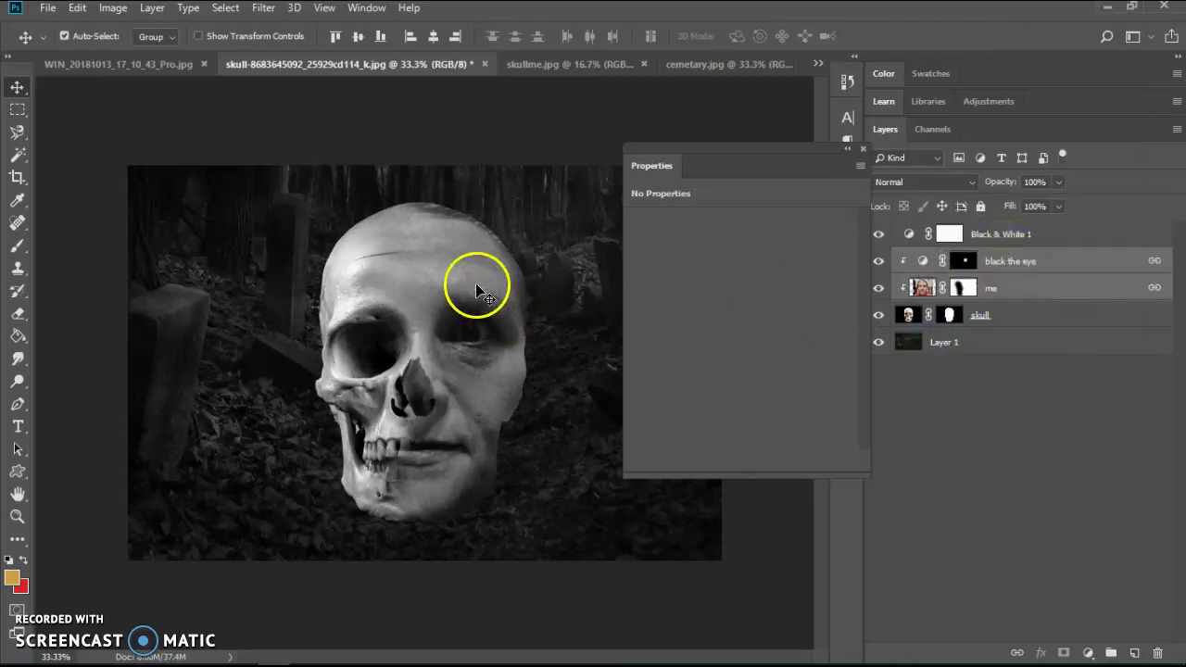
{"action": "mouse_move", "coordinate": [476, 285]}
{"action": "left_mouse_down"}
{"action": "mouse_move", "coordinate": [474, 302]}
{"action": "mouse_move", "coordinate": [474, 290]}
{"action": "left_mouse_up"}
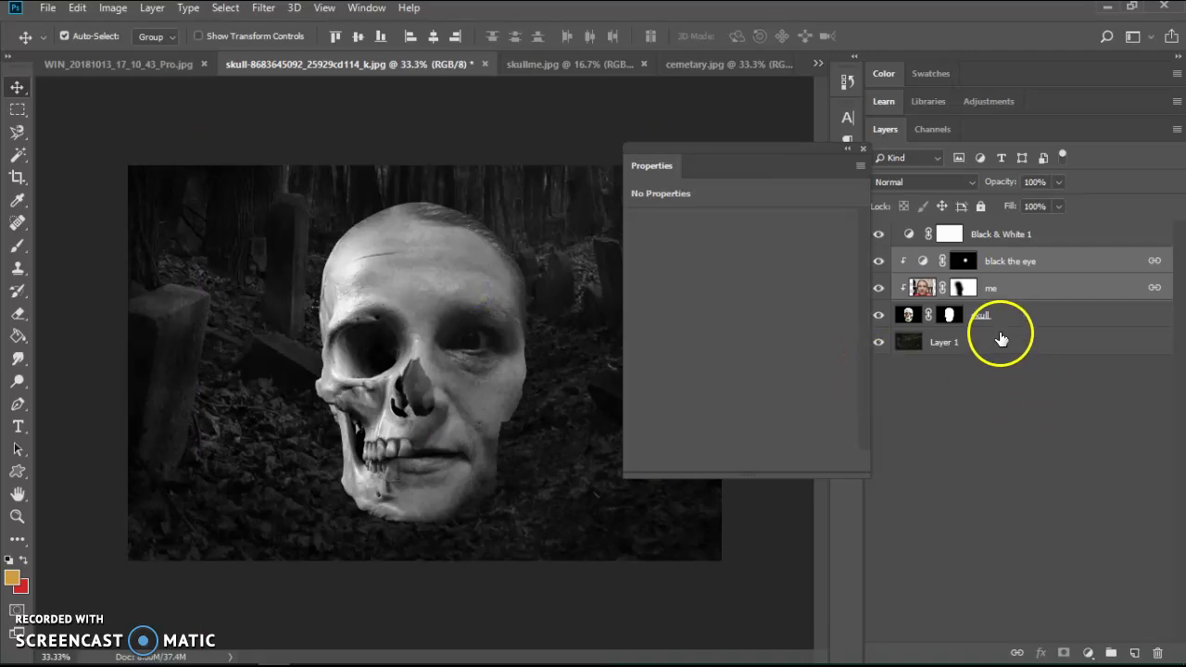
{"action": "left_click", "coordinate": [1071, 233]}
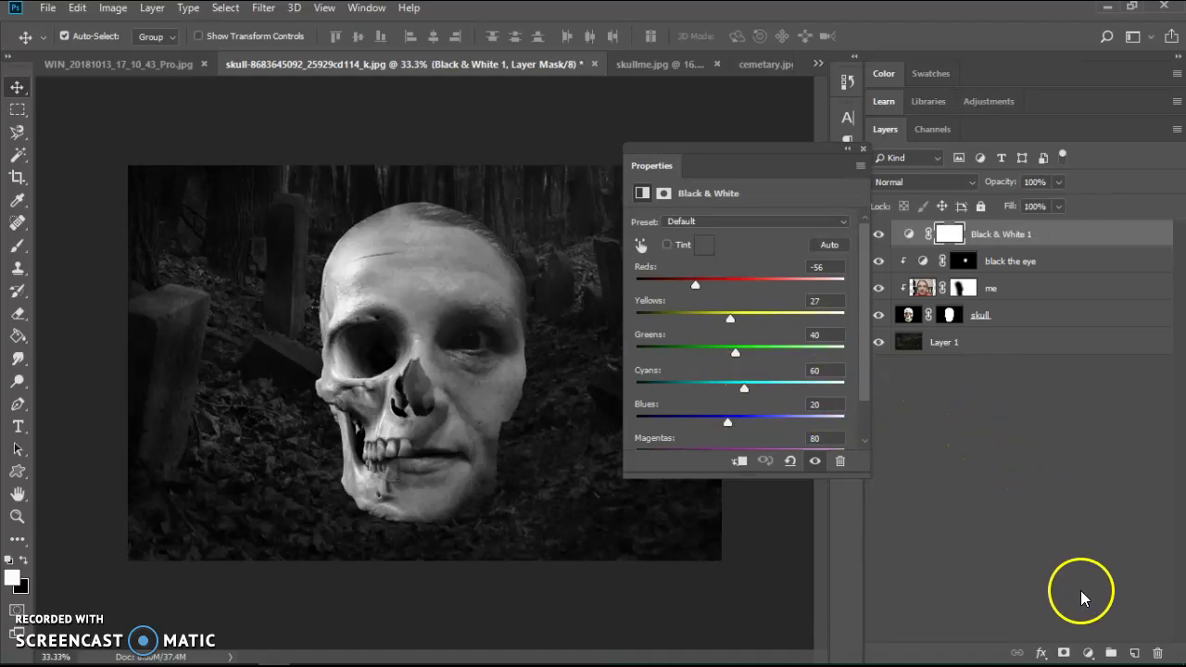
Add a Levels adjustment with input 13 / 0.87 / 255 and output 0–232
{"action": "left_click", "coordinate": [1087, 653]}
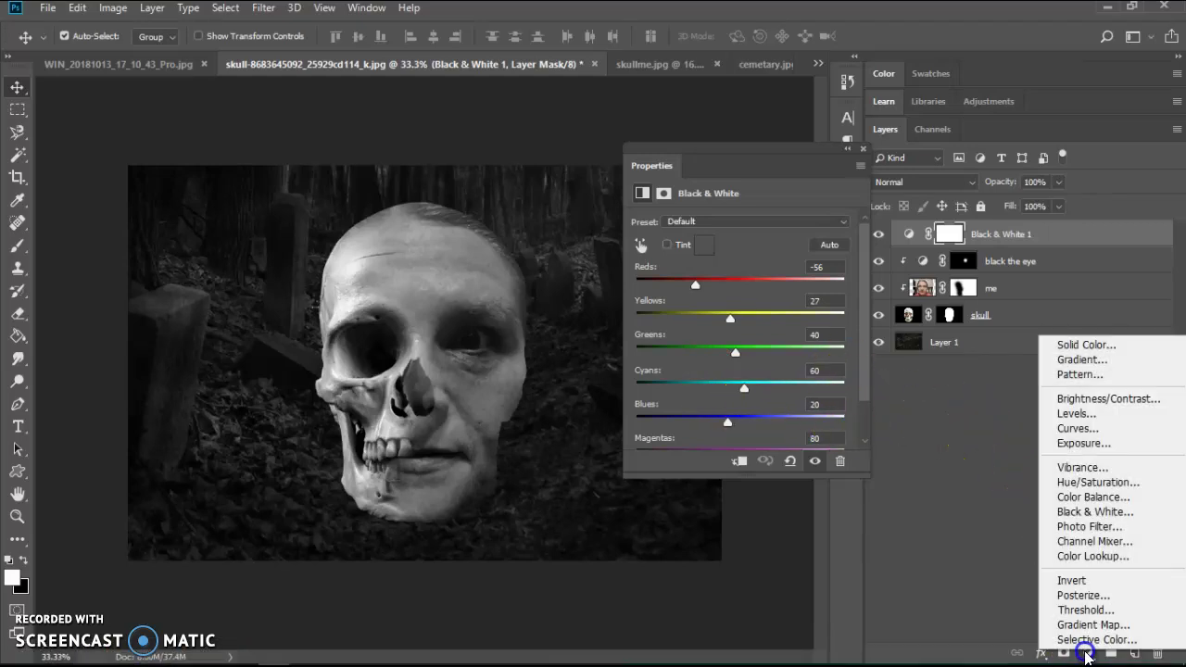
{"action": "left_click", "coordinate": [1076, 414]}
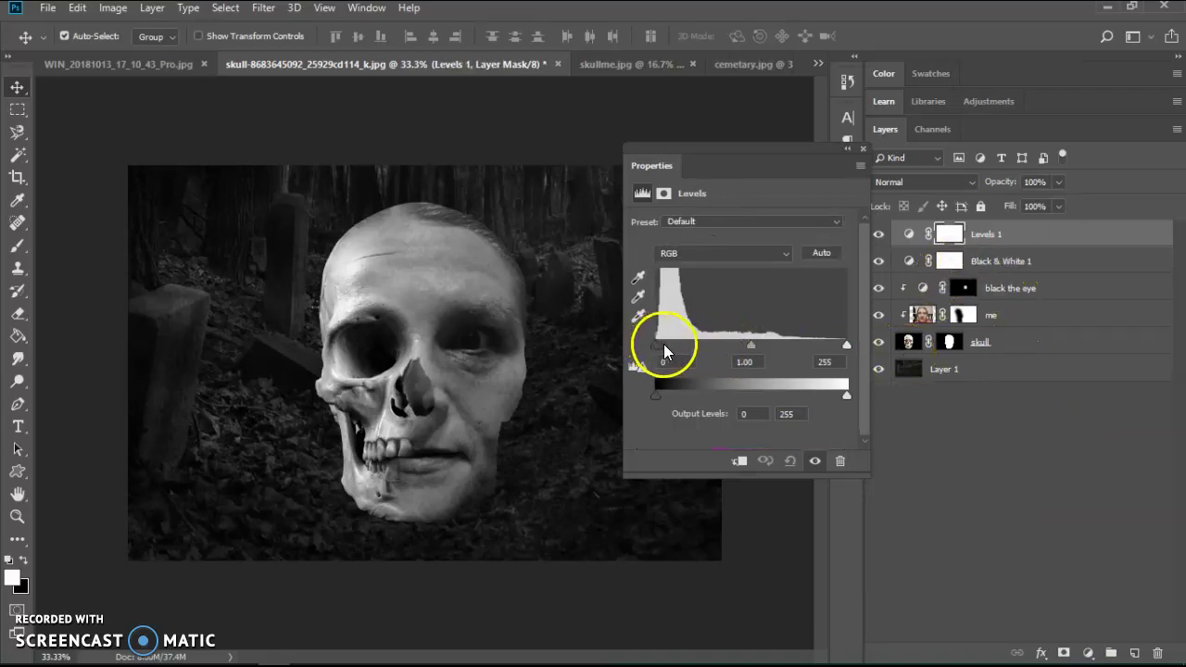
{"action": "mouse_move", "coordinate": [844, 346]}
{"action": "left_mouse_down"}
{"action": "mouse_move", "coordinate": [799, 349]}
{"action": "mouse_move", "coordinate": [864, 353]}
{"action": "left_mouse_up"}
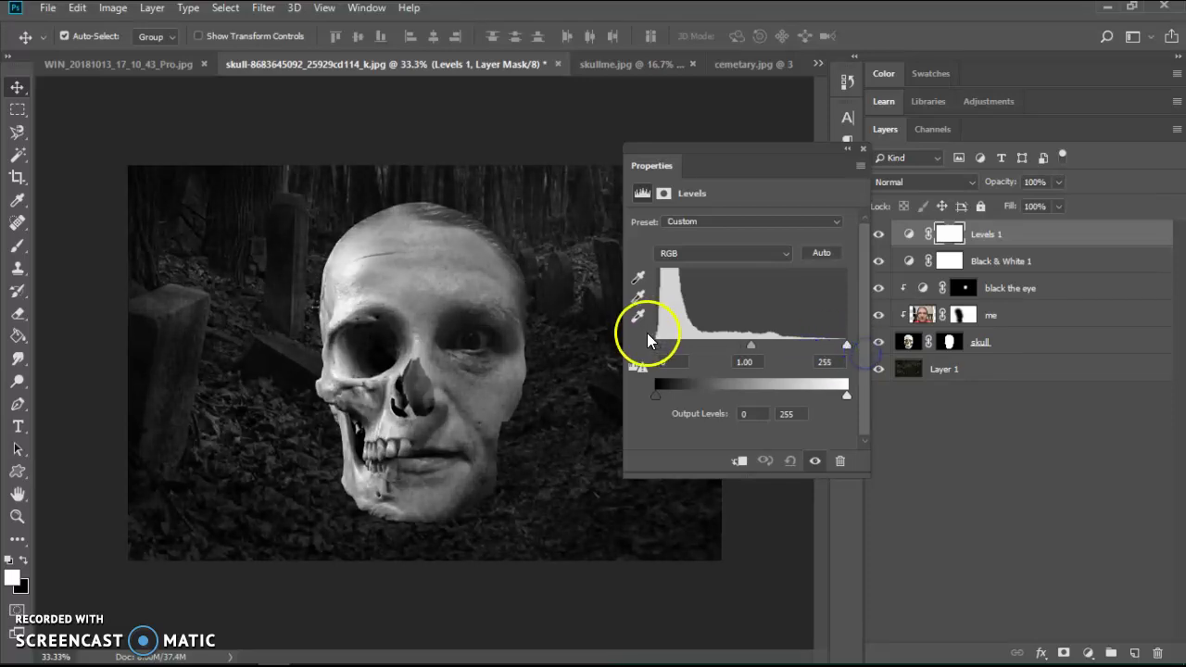
{"action": "left_click_drag", "start_coordinate": [654, 344], "coordinate": [667, 350]}
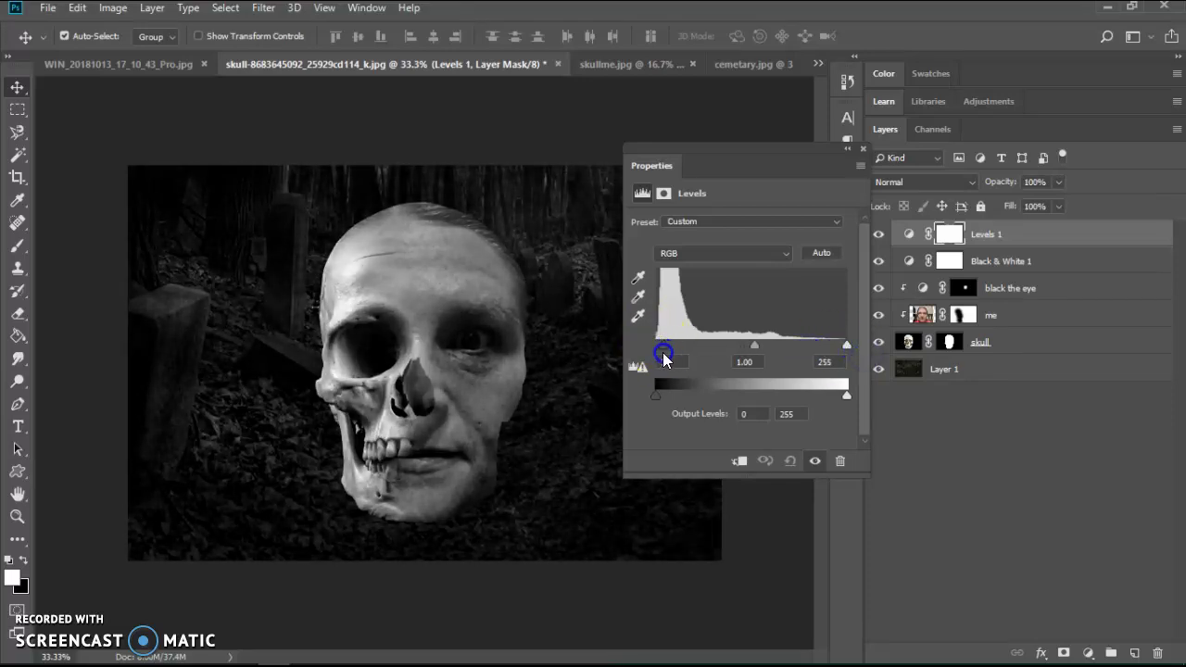
{"action": "left_click_drag", "start_coordinate": [665, 357], "coordinate": [661, 355]}
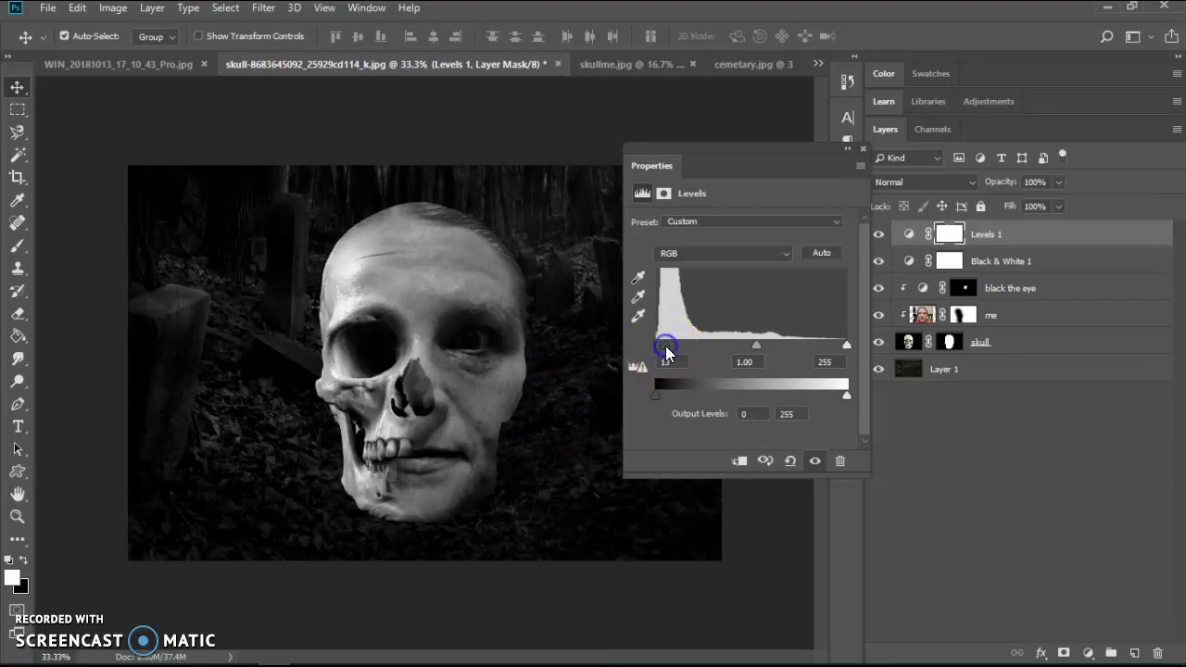
{"action": "left_click_drag", "start_coordinate": [754, 343], "coordinate": [767, 358]}
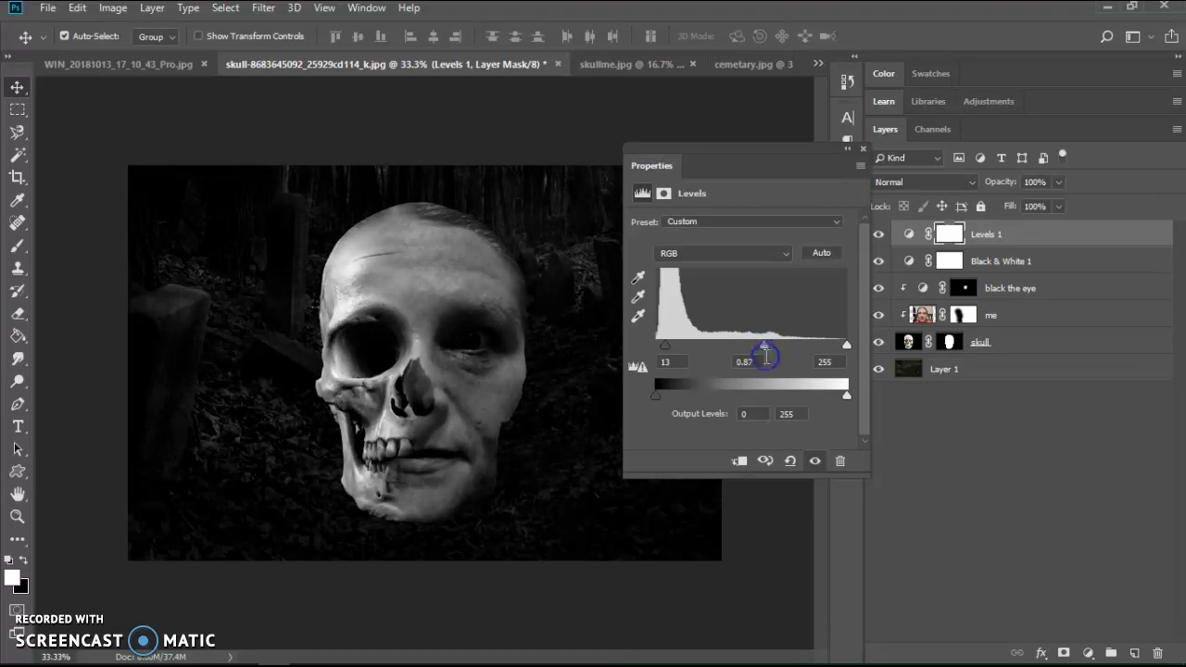
{"action": "left_click_drag", "start_coordinate": [747, 164], "coordinate": [762, 137]}
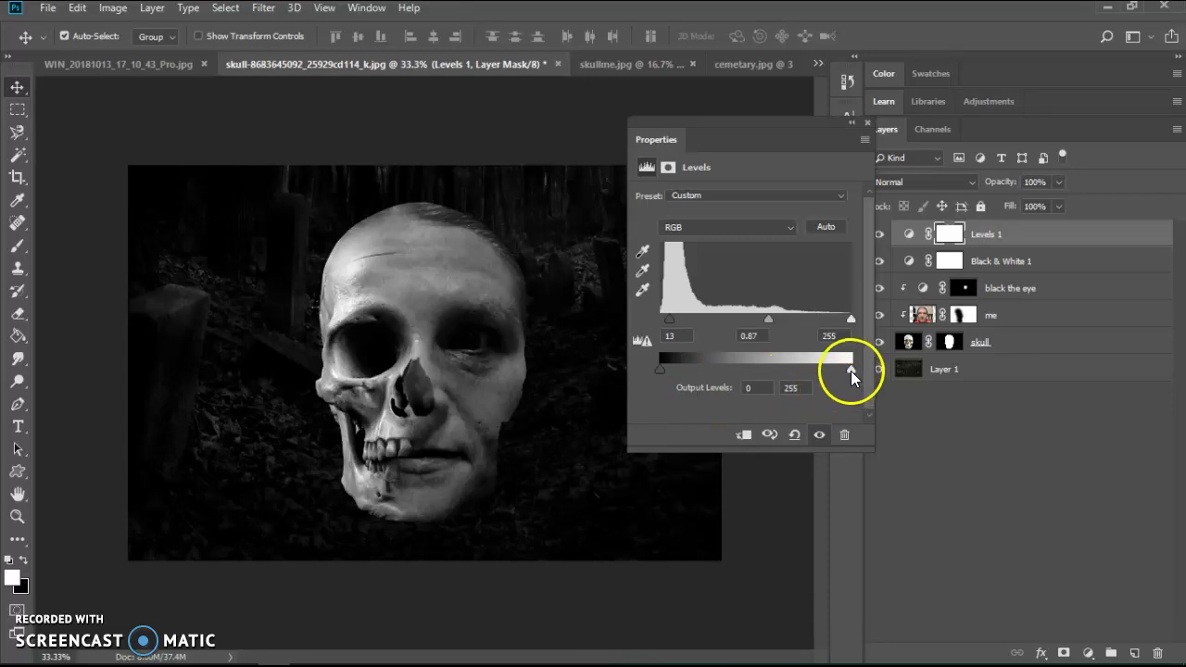
{"action": "mouse_move", "coordinate": [852, 373]}
{"action": "left_mouse_down"}
{"action": "mouse_move", "coordinate": [799, 379]}
{"action": "mouse_move", "coordinate": [830, 375]}
{"action": "left_mouse_up"}
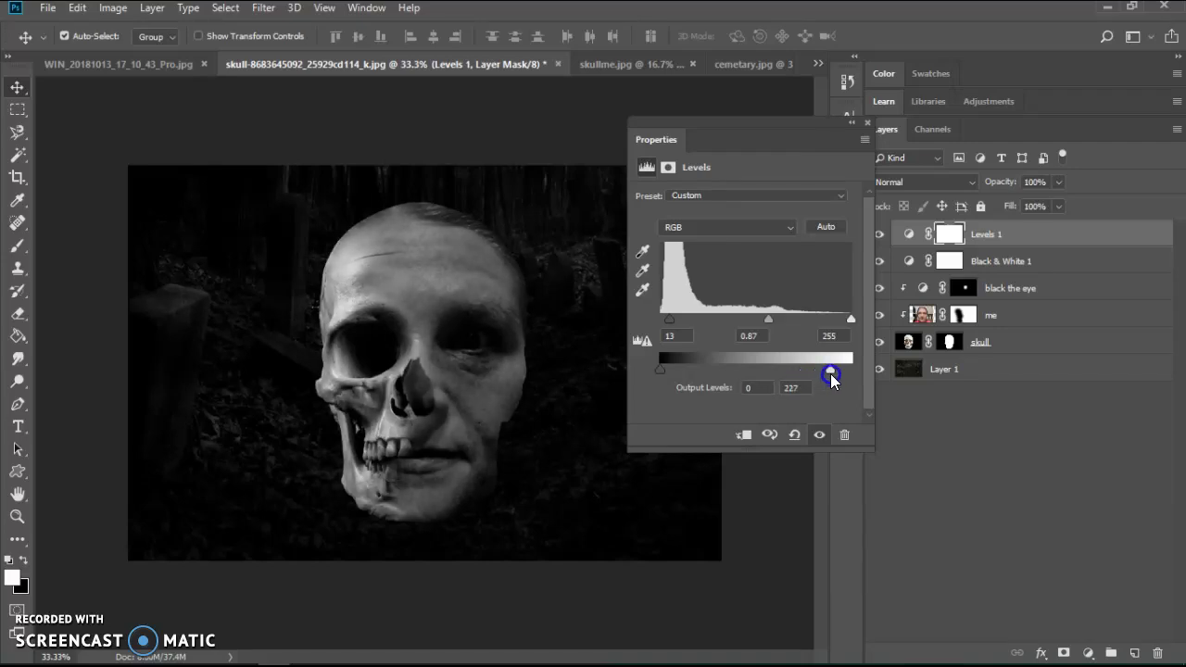
{"action": "left_click_drag", "start_coordinate": [832, 375], "coordinate": [834, 378]}
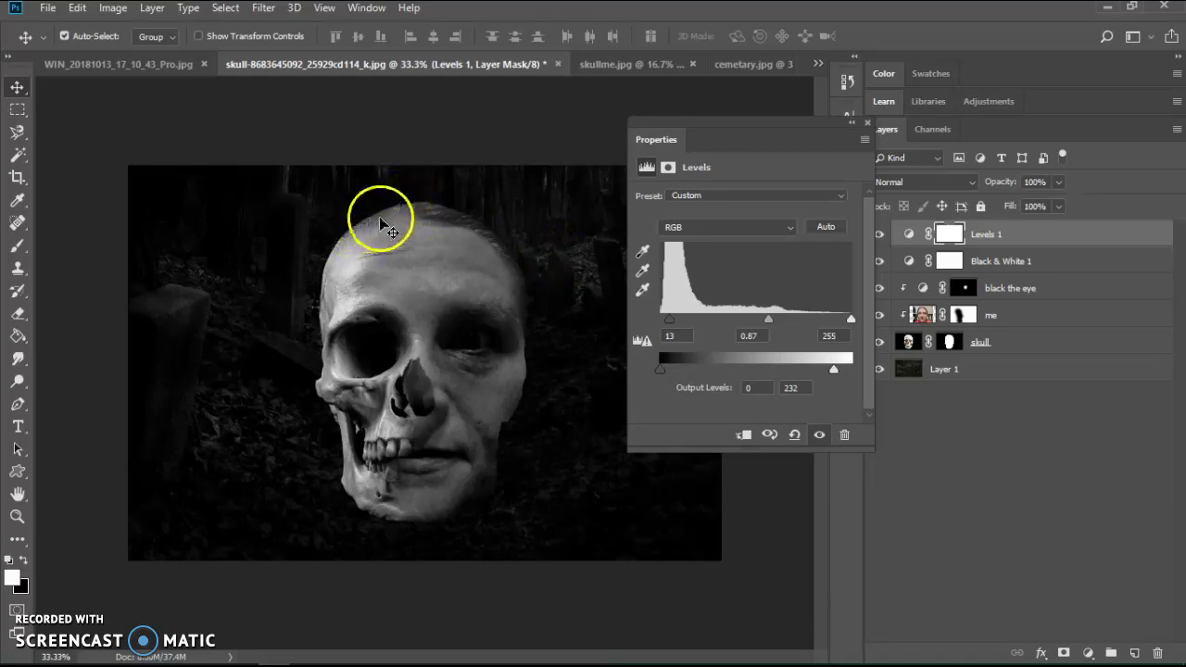
Paint black on the skull mask to fade the skull's top, jaw edge and sides
{"action": "left_click", "coordinate": [949, 344]}
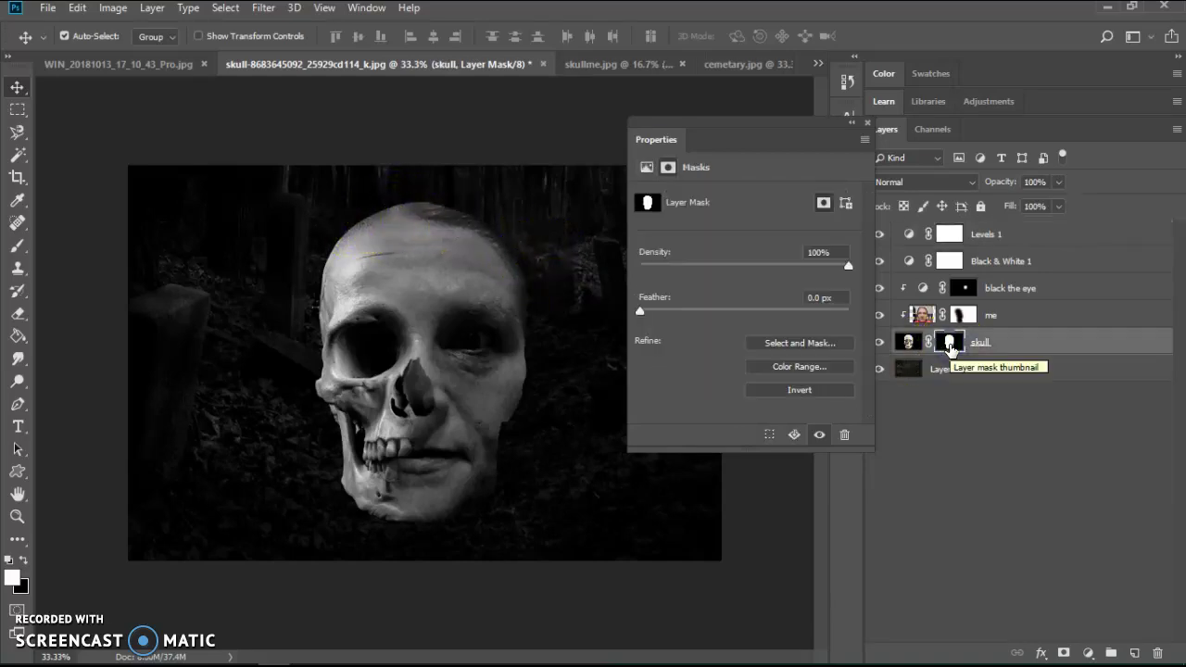
{"action": "left_click", "coordinate": [18, 246]}
{"action": "left_click", "coordinate": [23, 560]}
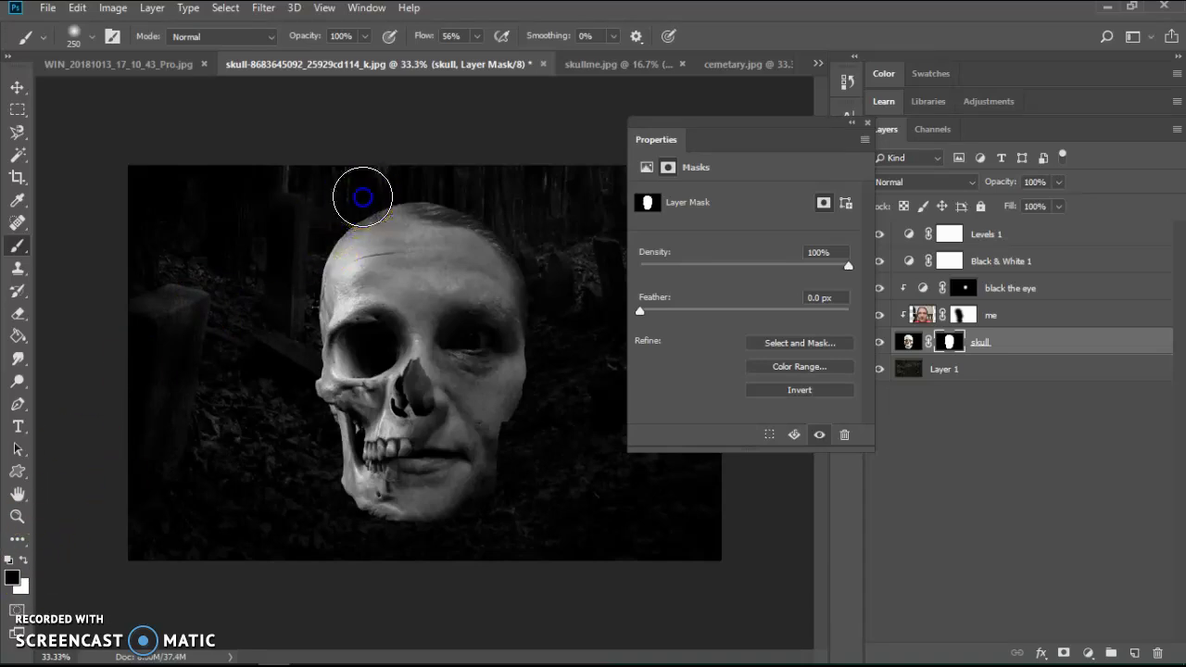
{"action": "mouse_move", "coordinate": [444, 194]}
{"action": "left_mouse_down"}
{"action": "mouse_move", "coordinate": [362, 198]}
{"action": "mouse_move", "coordinate": [450, 191]}
{"action": "mouse_move", "coordinate": [504, 204]}
{"action": "mouse_move", "coordinate": [367, 220]}
{"action": "mouse_move", "coordinate": [309, 247]}
{"action": "mouse_move", "coordinate": [432, 212]}
{"action": "mouse_move", "coordinate": [562, 252]}
{"action": "mouse_move", "coordinate": [527, 222]}
{"action": "mouse_move", "coordinate": [408, 207]}
{"action": "mouse_move", "coordinate": [309, 249]}
{"action": "mouse_move", "coordinate": [335, 223]}
{"action": "mouse_move", "coordinate": [432, 201]}
{"action": "mouse_move", "coordinate": [513, 240]}
{"action": "mouse_move", "coordinate": [548, 283]}
{"action": "mouse_move", "coordinate": [588, 451]}
{"action": "left_mouse_up"}
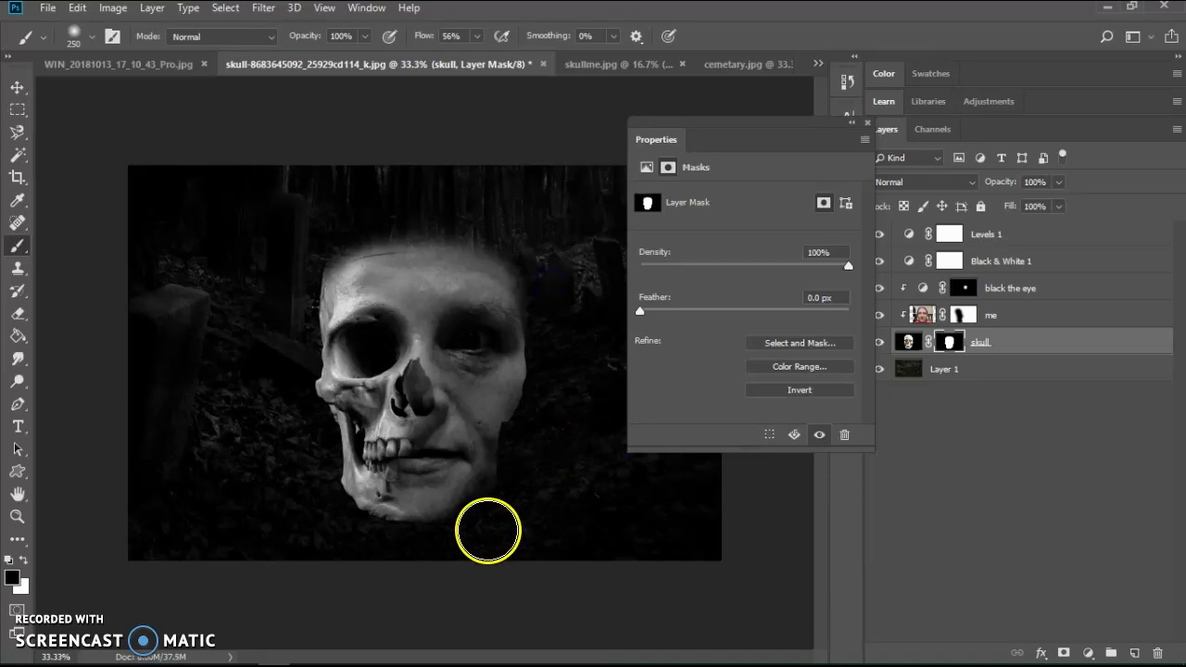
{"action": "mouse_move", "coordinate": [490, 529]}
{"action": "left_mouse_down"}
{"action": "mouse_move", "coordinate": [305, 538]}
{"action": "mouse_move", "coordinate": [378, 556]}
{"action": "mouse_move", "coordinate": [336, 539]}
{"action": "mouse_move", "coordinate": [306, 506]}
{"action": "mouse_move", "coordinate": [365, 551]}
{"action": "mouse_move", "coordinate": [310, 494]}
{"action": "mouse_move", "coordinate": [339, 532]}
{"action": "mouse_move", "coordinate": [491, 548]}
{"action": "mouse_move", "coordinate": [526, 495]}
{"action": "mouse_move", "coordinate": [556, 389]}
{"action": "mouse_move", "coordinate": [536, 444]}
{"action": "mouse_move", "coordinate": [541, 390]}
{"action": "mouse_move", "coordinate": [529, 438]}
{"action": "mouse_move", "coordinate": [562, 347]}
{"action": "mouse_move", "coordinate": [546, 474]}
{"action": "left_mouse_up"}
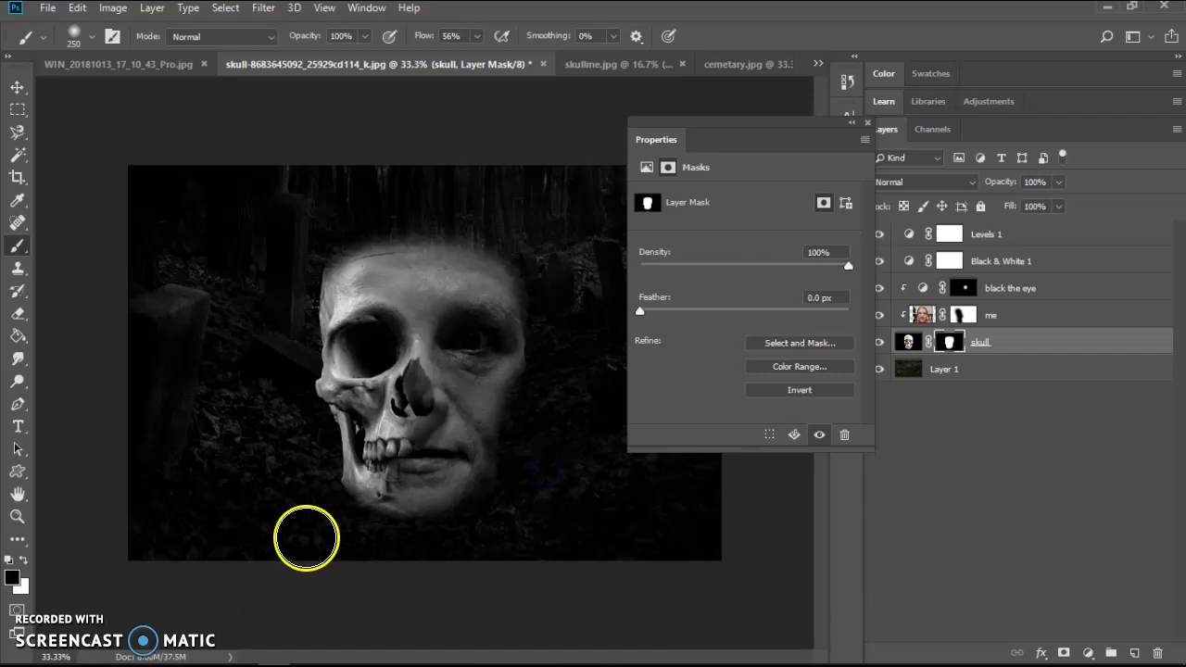
{"action": "mouse_move", "coordinate": [289, 270]}
{"action": "left_mouse_down"}
{"action": "mouse_move", "coordinate": [278, 265]}
{"action": "mouse_move", "coordinate": [296, 262]}
{"action": "mouse_move", "coordinate": [283, 275]}
{"action": "mouse_move", "coordinate": [288, 309]}
{"action": "left_mouse_up"}
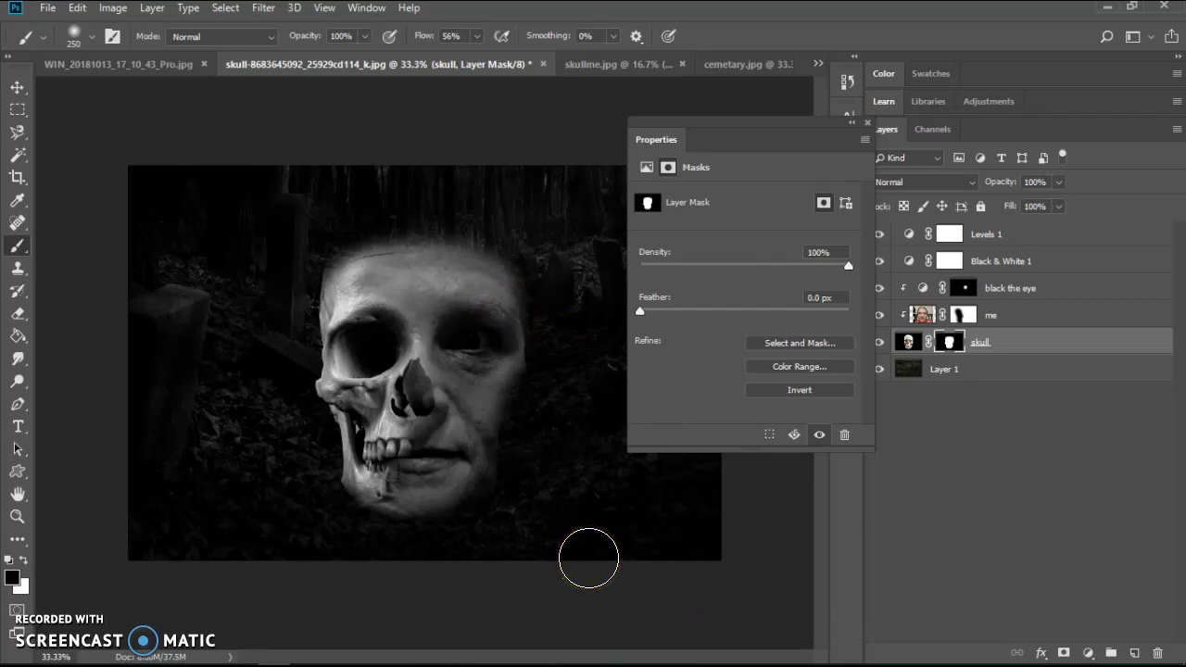
After checking the reference, set Levels 1 black input to 16 and midtones to 1.10
{"action": "left_click", "coordinate": [105, 67]}
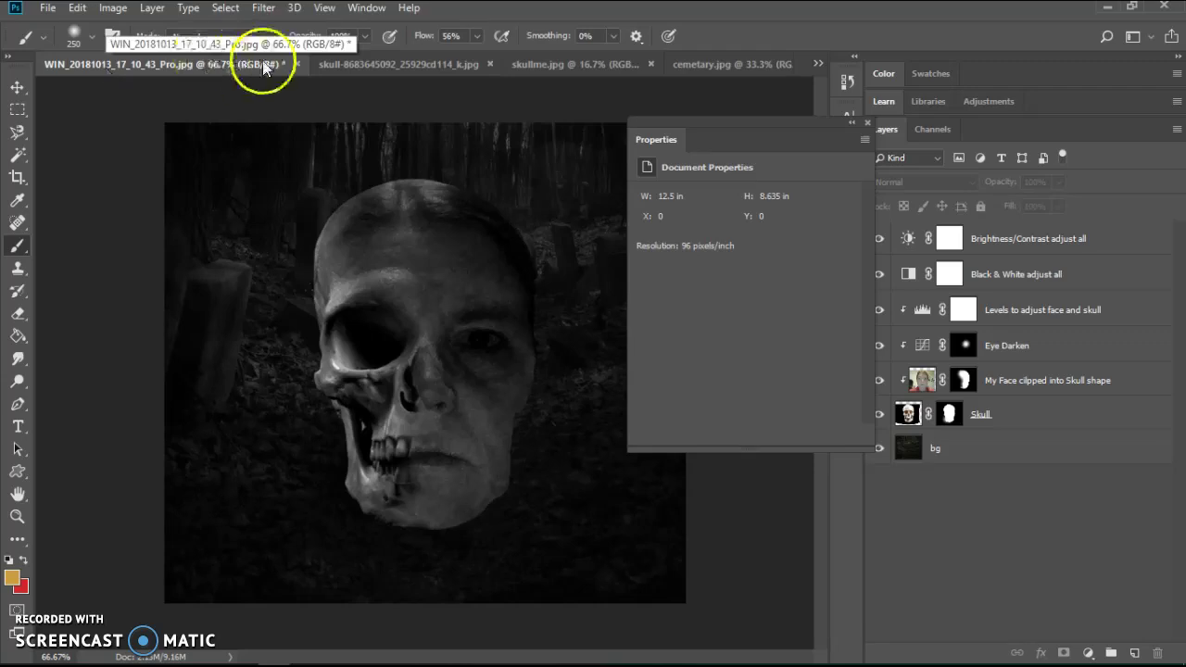
{"action": "left_click", "coordinate": [361, 67]}
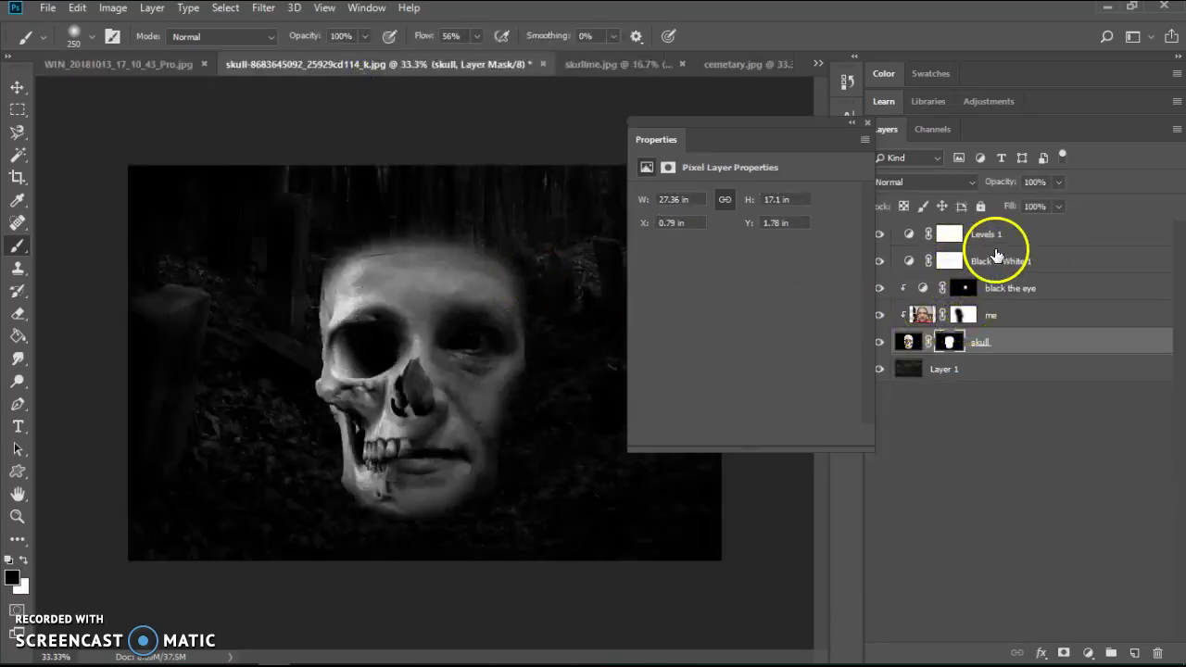
{"action": "left_click", "coordinate": [909, 236]}
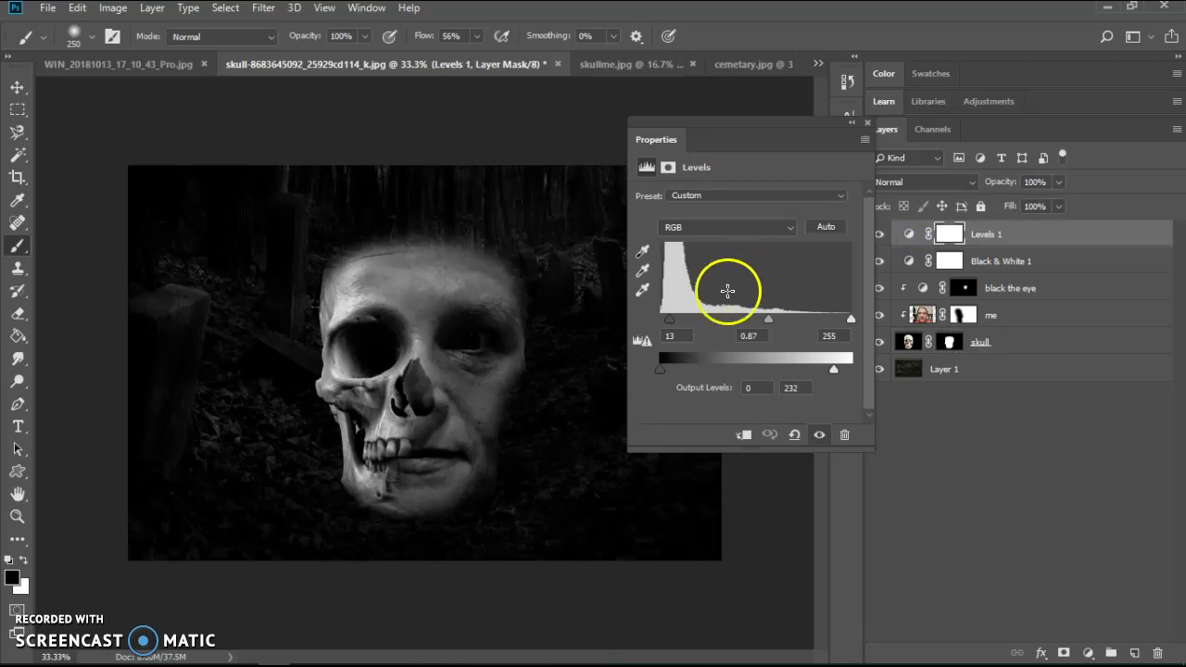
{"action": "mouse_move", "coordinate": [672, 321]}
{"action": "left_mouse_down"}
{"action": "mouse_move", "coordinate": [686, 322]}
{"action": "mouse_move", "coordinate": [675, 325]}
{"action": "left_mouse_up"}
{"action": "mouse_move", "coordinate": [770, 320]}
{"action": "left_mouse_down"}
{"action": "mouse_move", "coordinate": [749, 322]}
{"action": "mouse_move", "coordinate": [774, 324]}
{"action": "mouse_move", "coordinate": [761, 333]}
{"action": "left_mouse_up"}
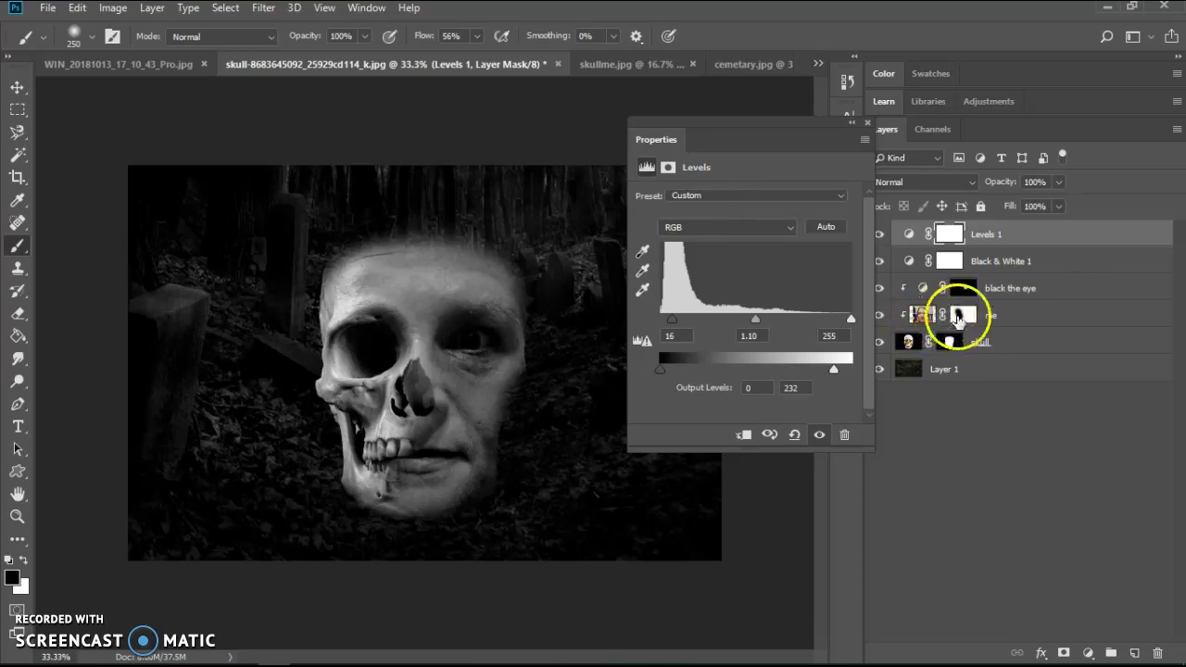
Add an Exposure adjustment clipped to me: exposure -0.94, offset -0.0125, gamma 1.09
{"action": "left_click", "coordinate": [1019, 316]}
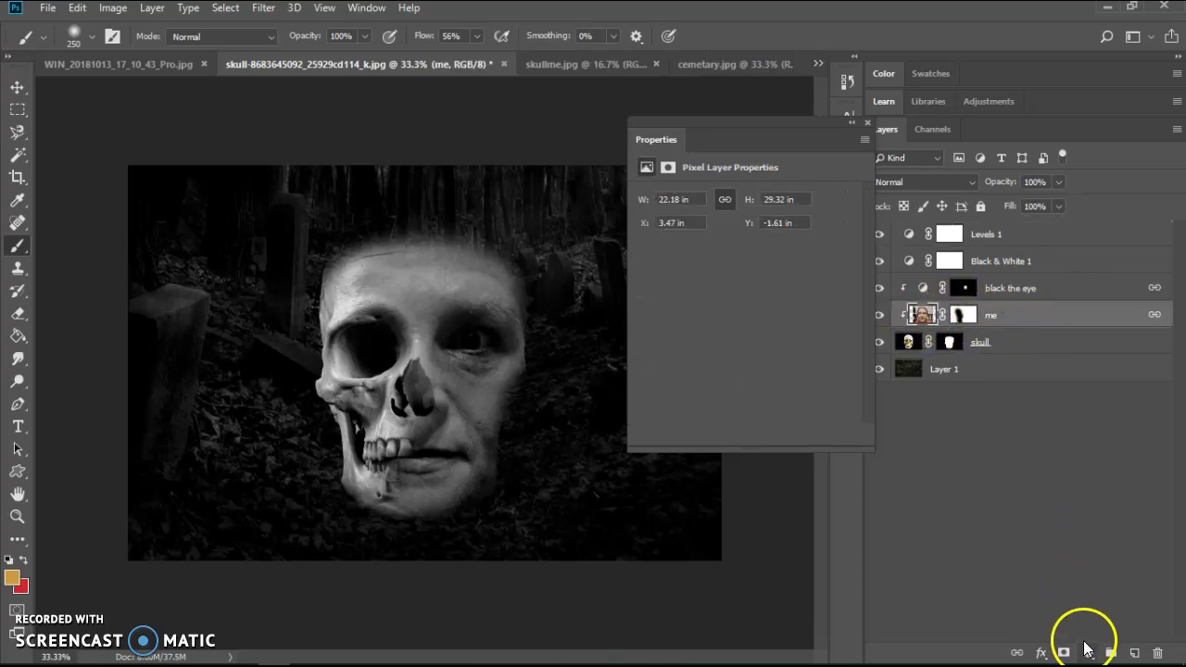
{"action": "left_click", "coordinate": [1089, 653]}
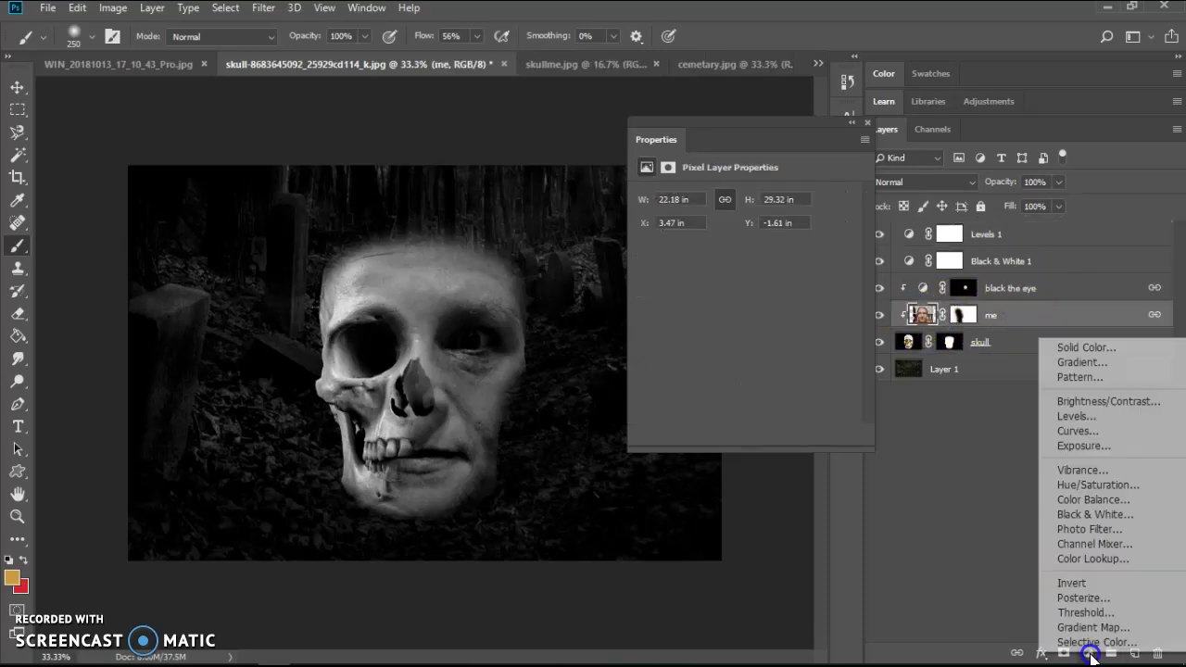
{"action": "left_click", "coordinate": [1091, 446]}
{"action": "left_click_drag", "start_coordinate": [965, 317], "coordinate": [991, 319]}
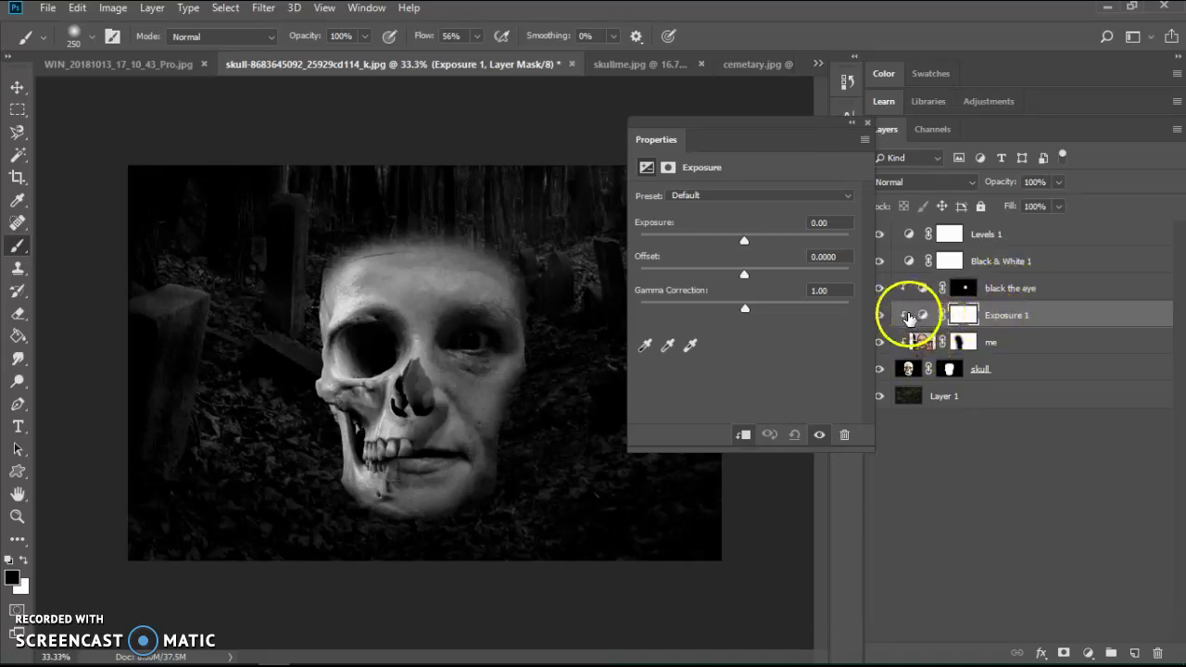
{"action": "left_click", "coordinate": [914, 329], "text": "alt"}
{"action": "left_click_drag", "start_coordinate": [744, 244], "coordinate": [726, 247]}
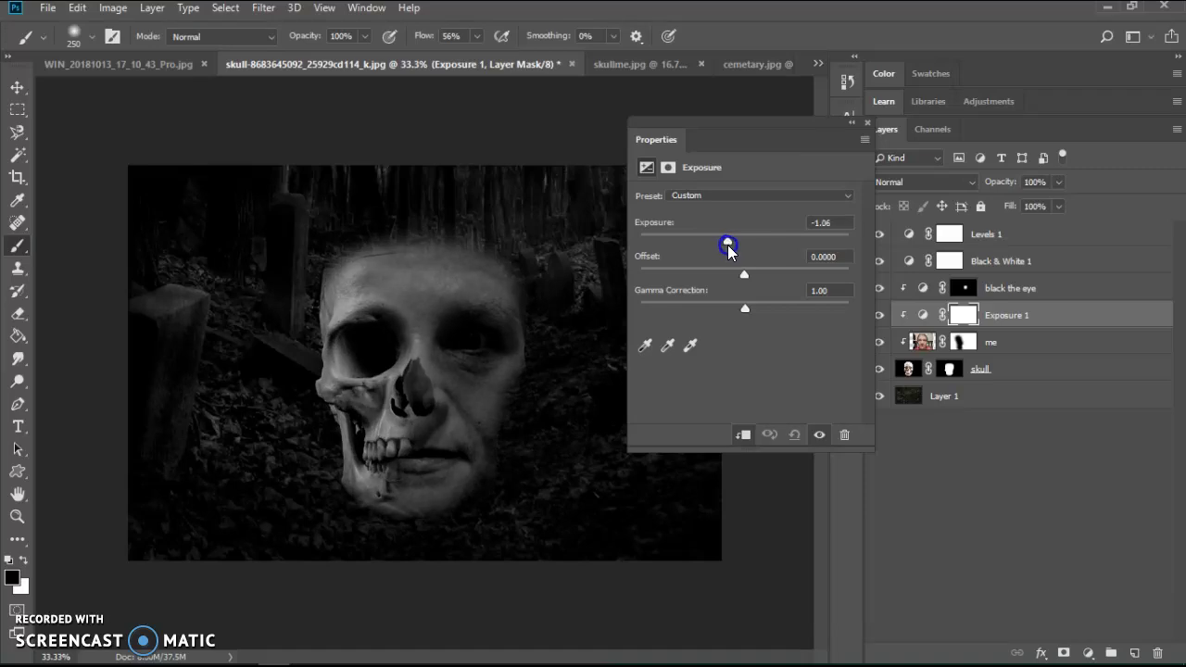
{"action": "left_click_drag", "start_coordinate": [727, 245], "coordinate": [747, 316]}
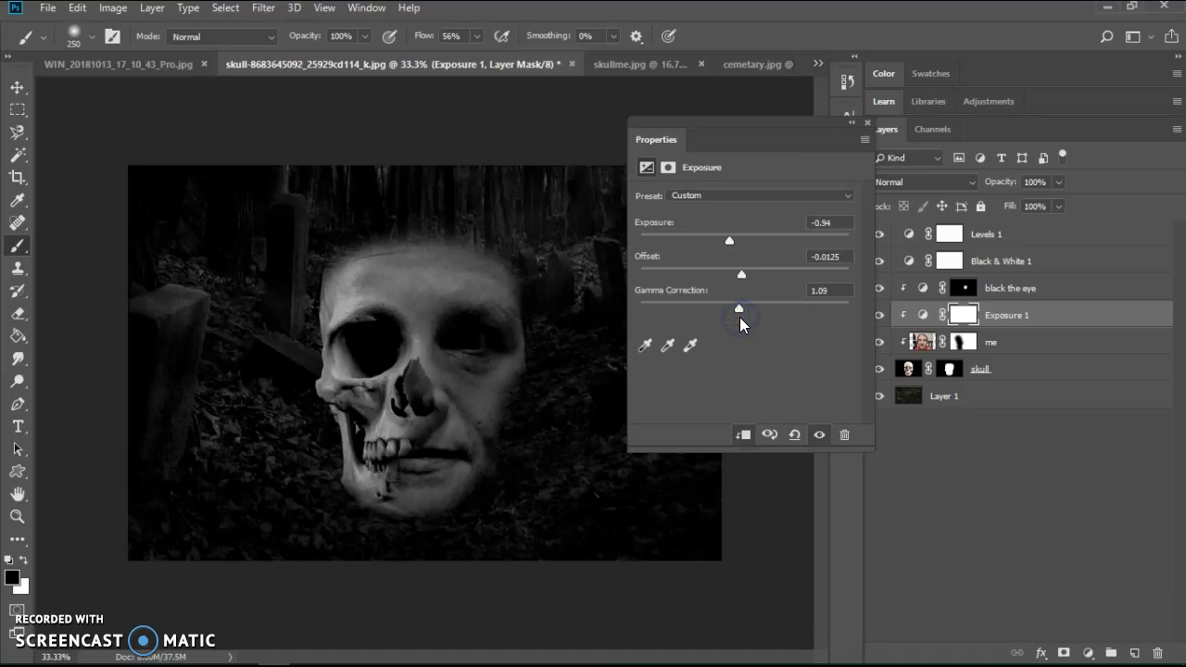
{"action": "left_click_drag", "start_coordinate": [760, 148], "coordinate": [776, 168]}
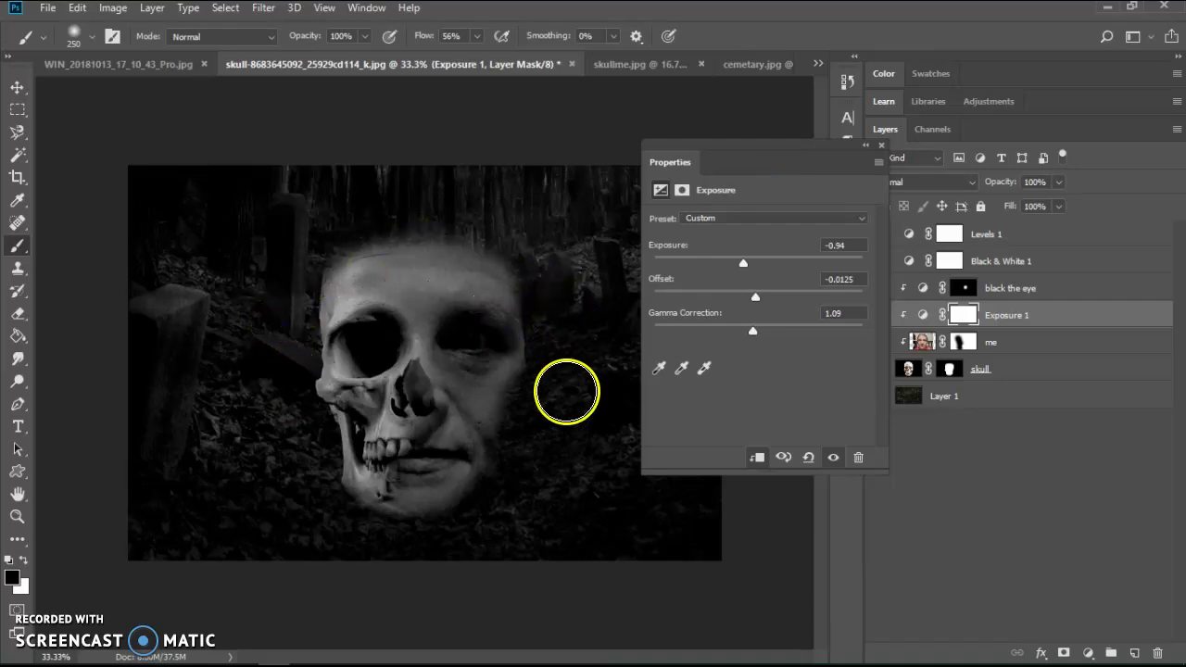
Compare with the finished reference composite, then move the adjustment settings panel aside
{"action": "left_click", "coordinate": [161, 73]}
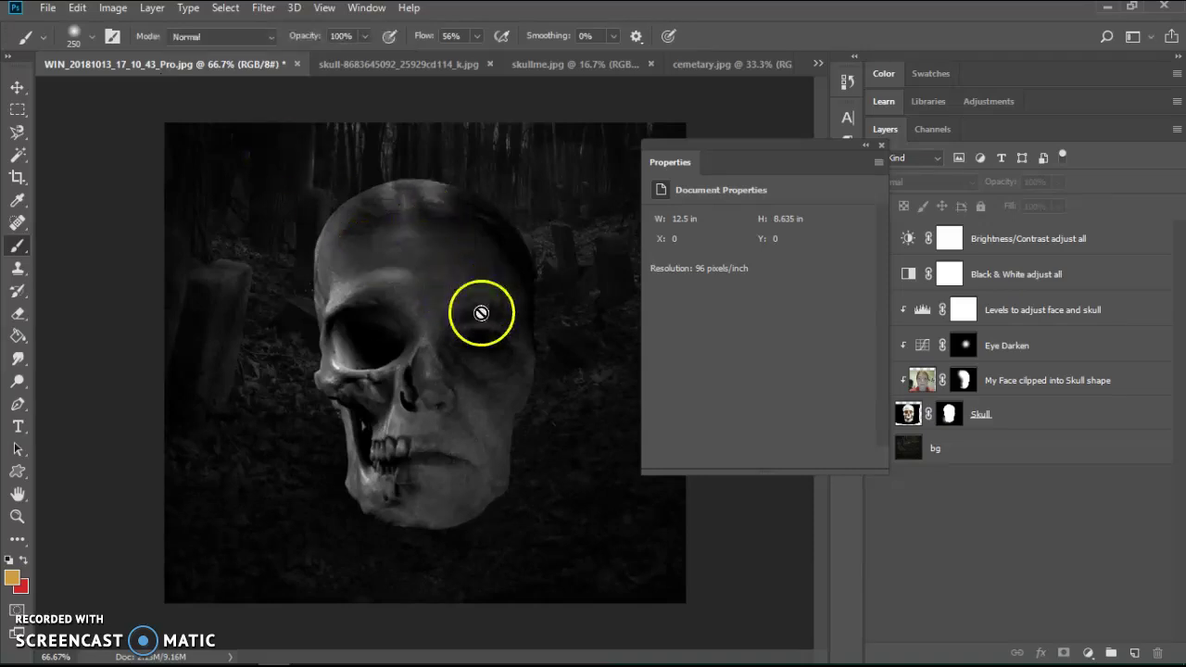
{"action": "left_click", "coordinate": [407, 71]}
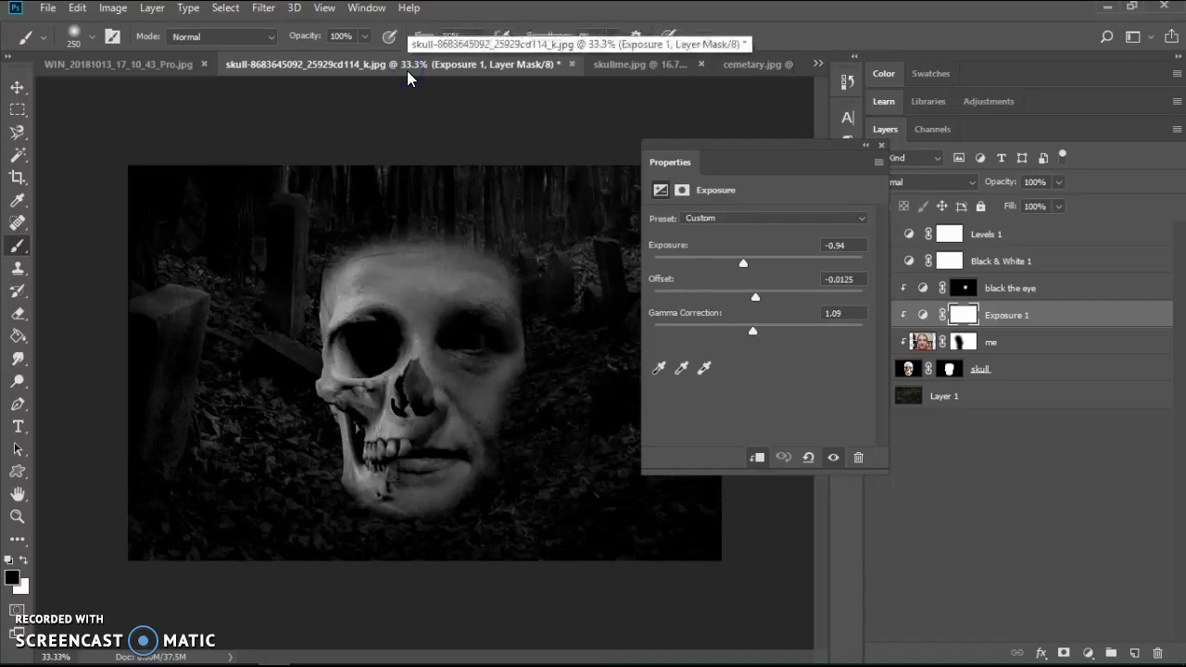
{"action": "left_click_drag", "start_coordinate": [780, 168], "coordinate": [730, 155]}
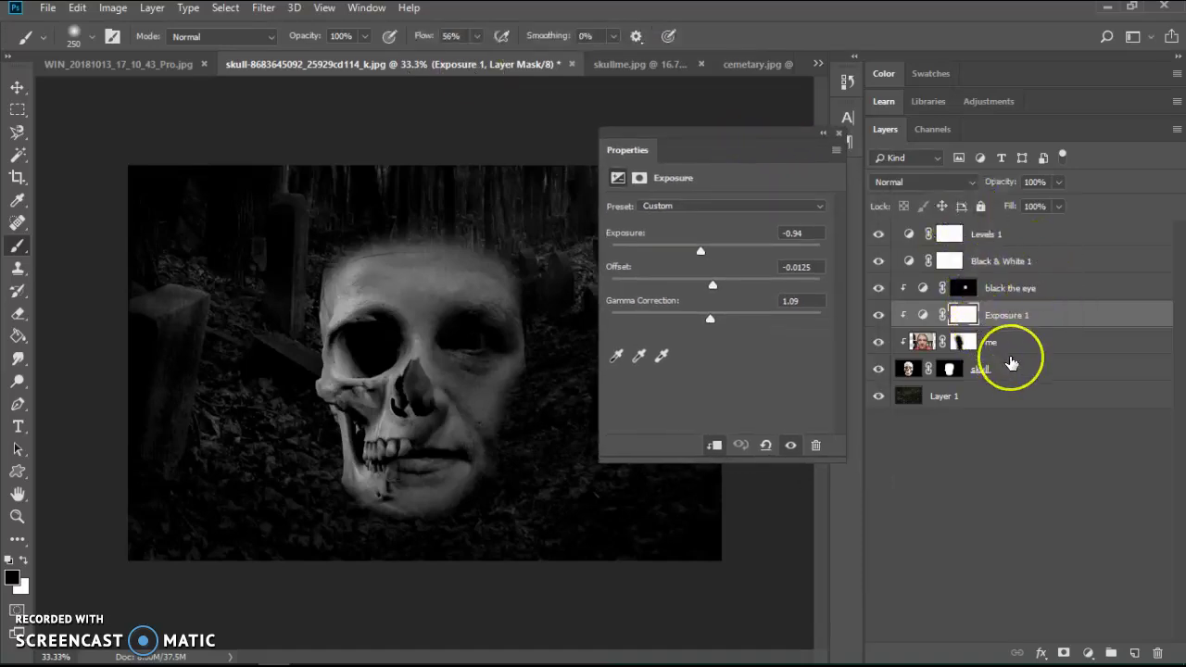
{"action": "left_click_drag", "start_coordinate": [1012, 315], "coordinate": [939, 402]}
Rename the Layer 1 background layer to 'cemetary'
{"action": "double_click", "coordinate": [944, 396]}
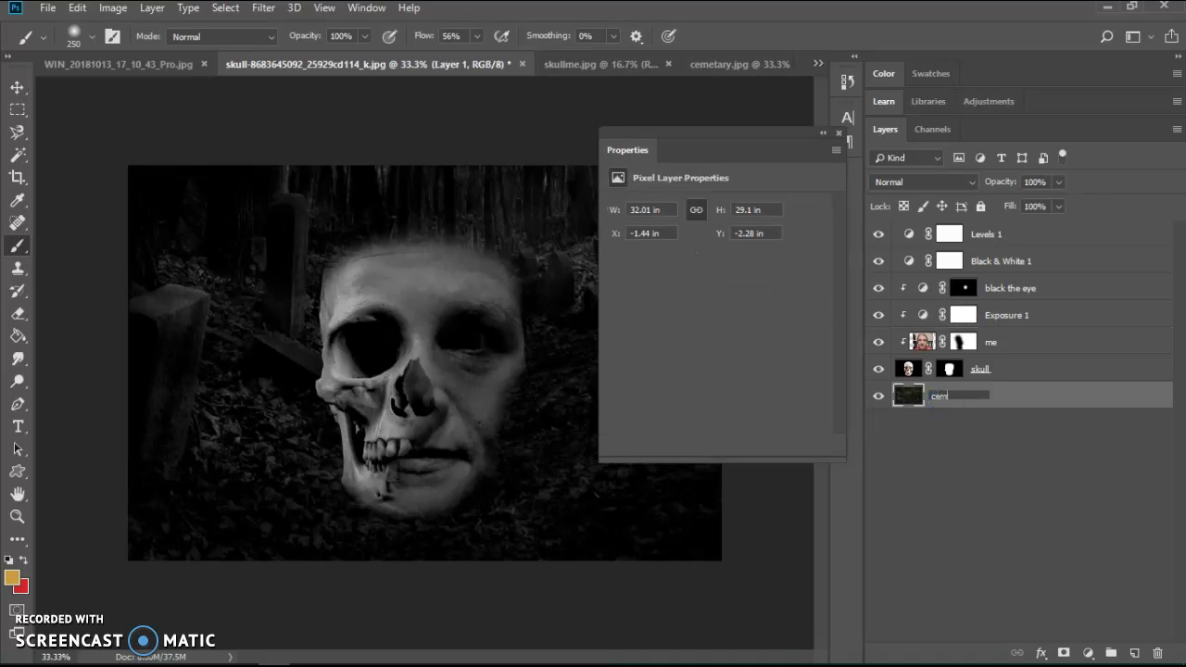
{"action": "type", "text": "cemetary"}
{"action": "key", "text": "Return"}
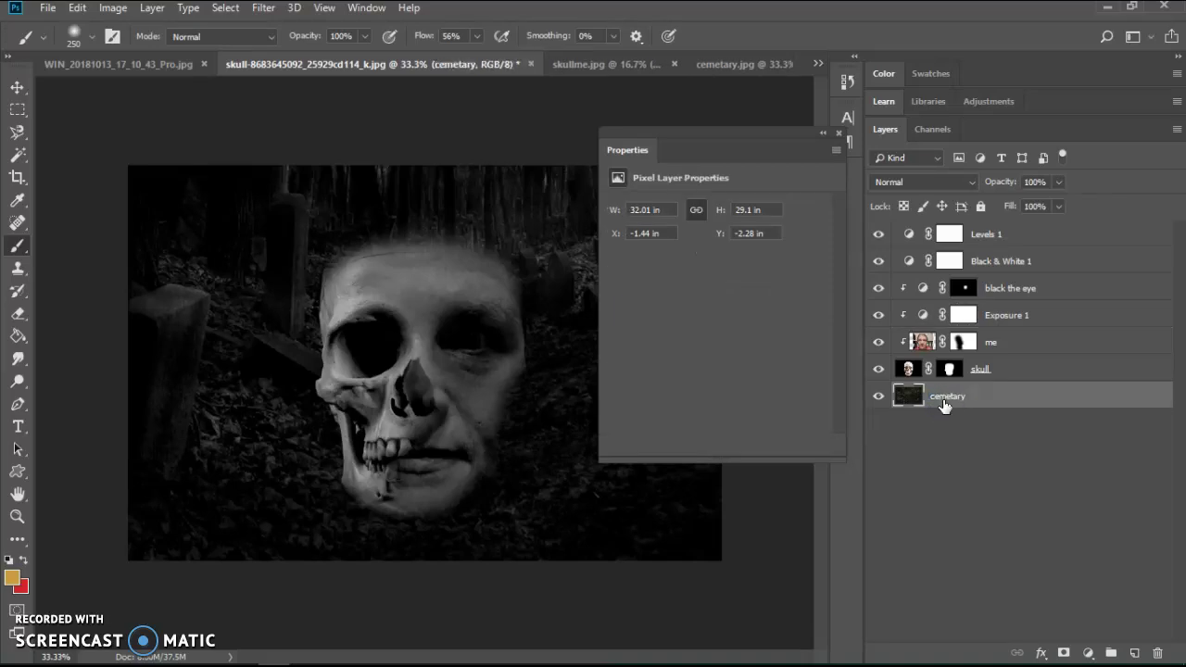